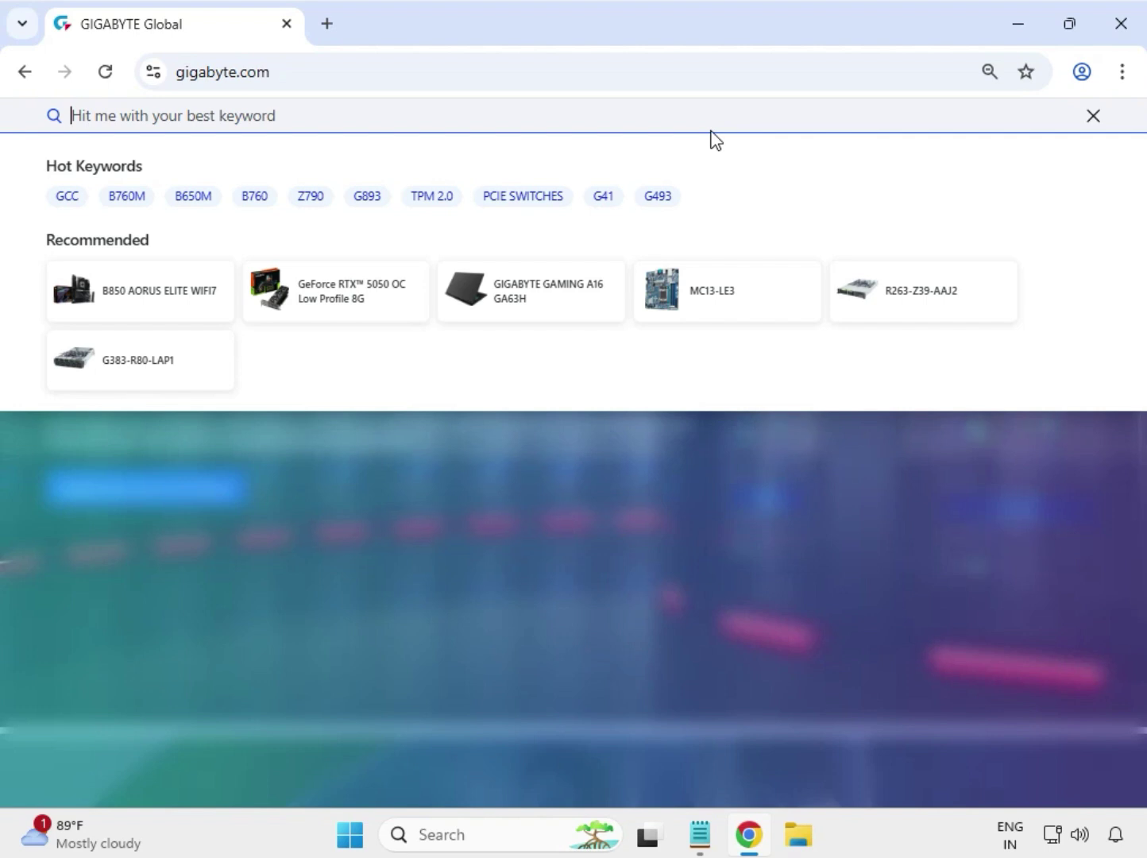
Step: Search the site's products for B760M AORUS ELITE DDR4 and open the support downloads of the rev. 1.x board
type("B760M AORUS ELITE DDR4")
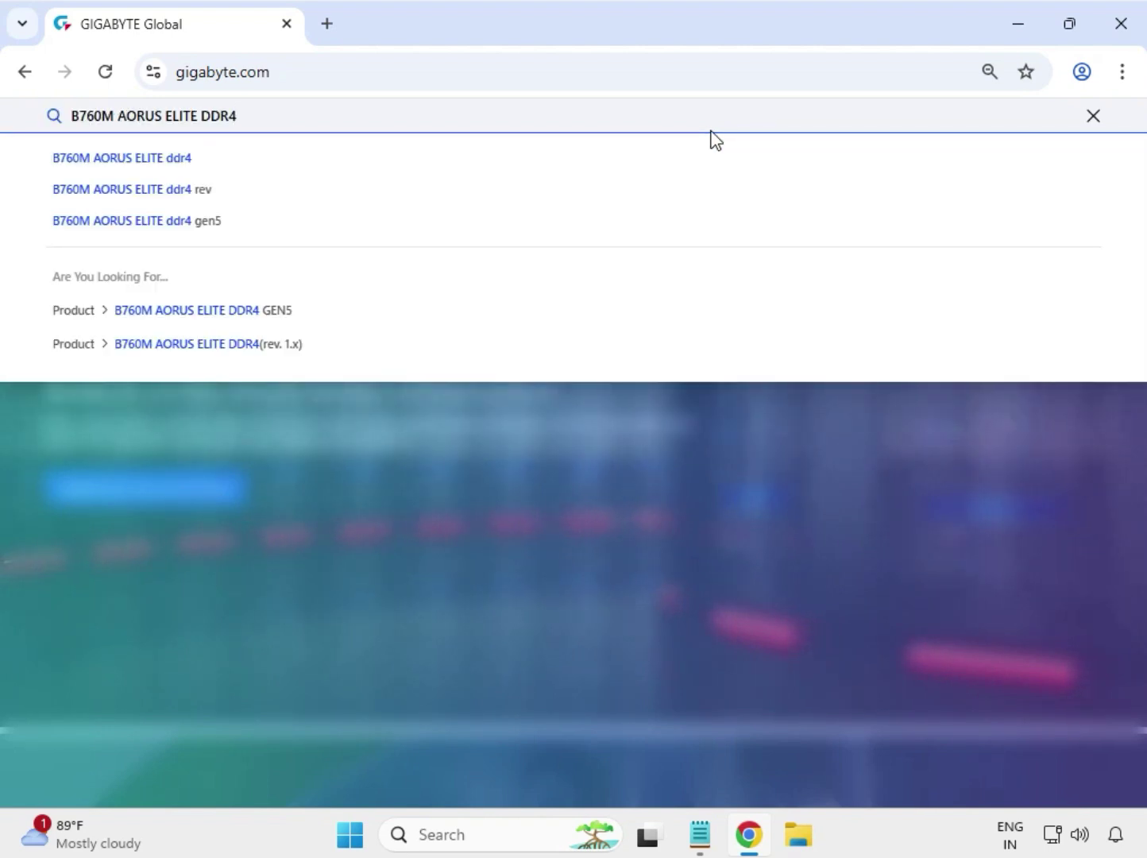
key("Return")
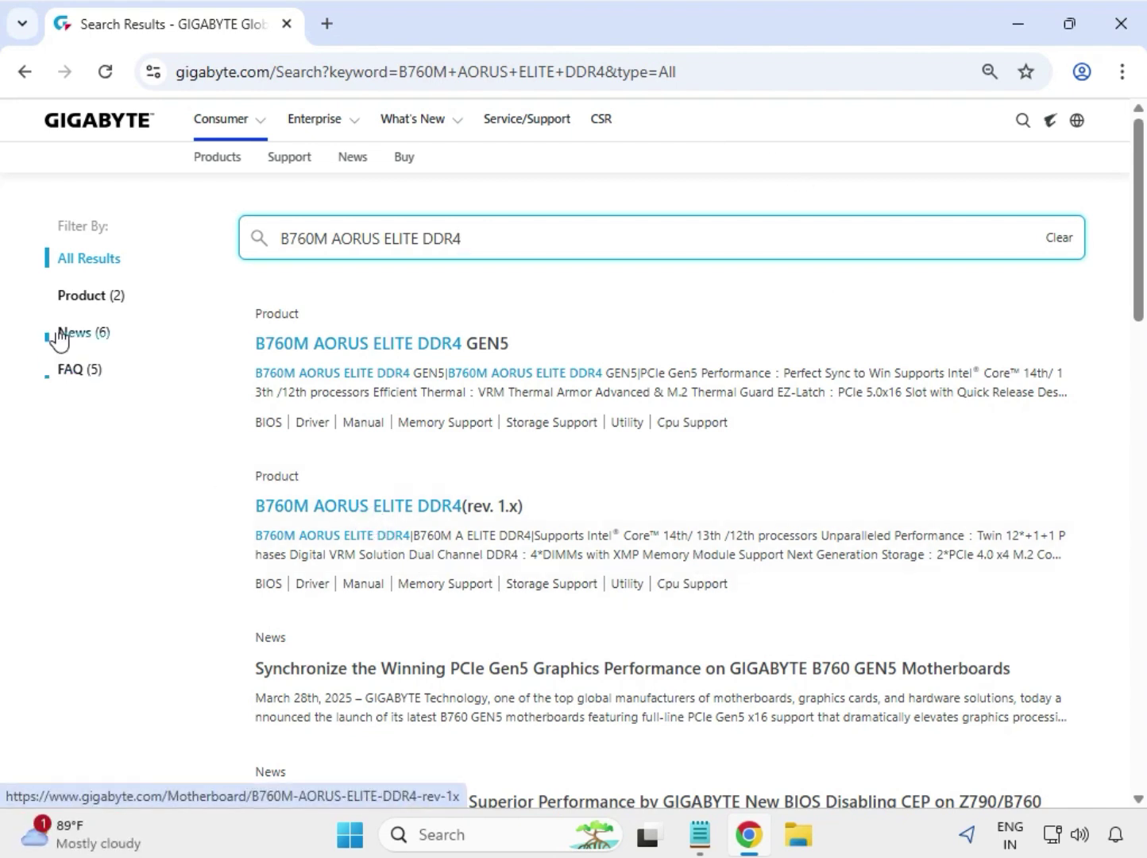
left_click(88, 302)
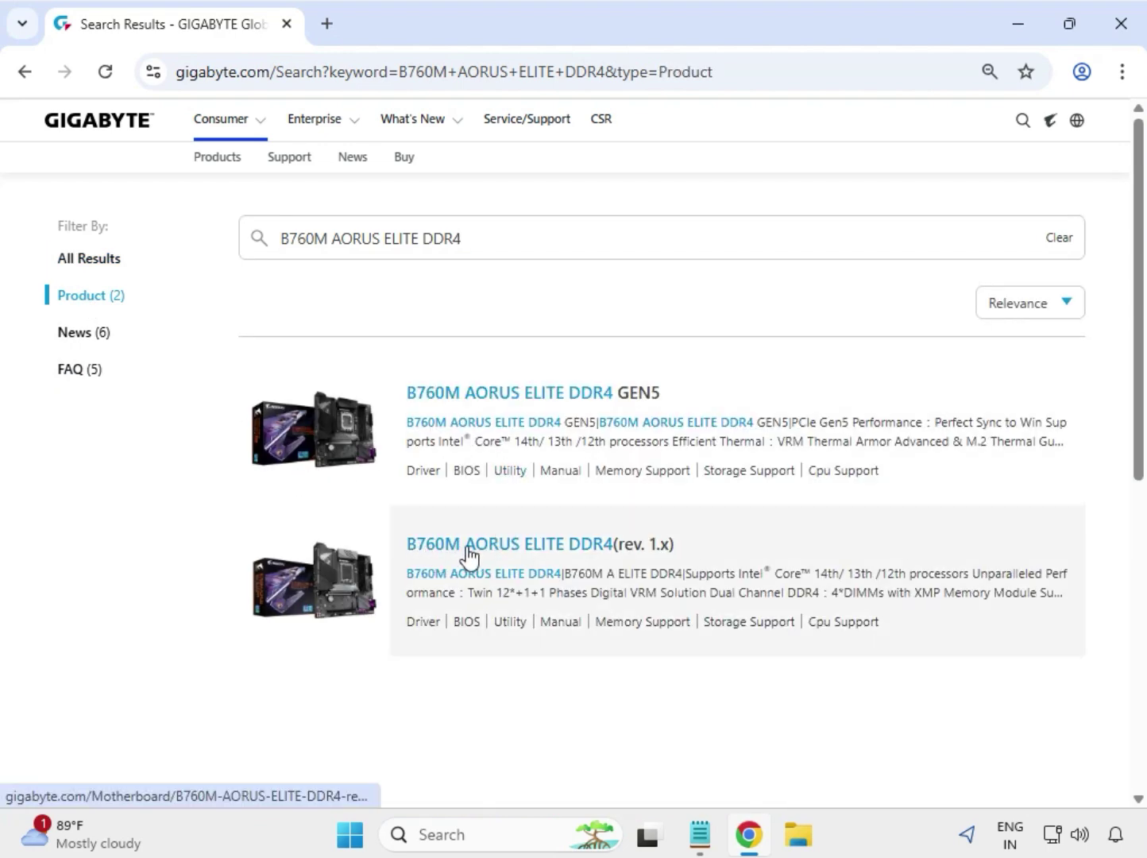
left_click(520, 556)
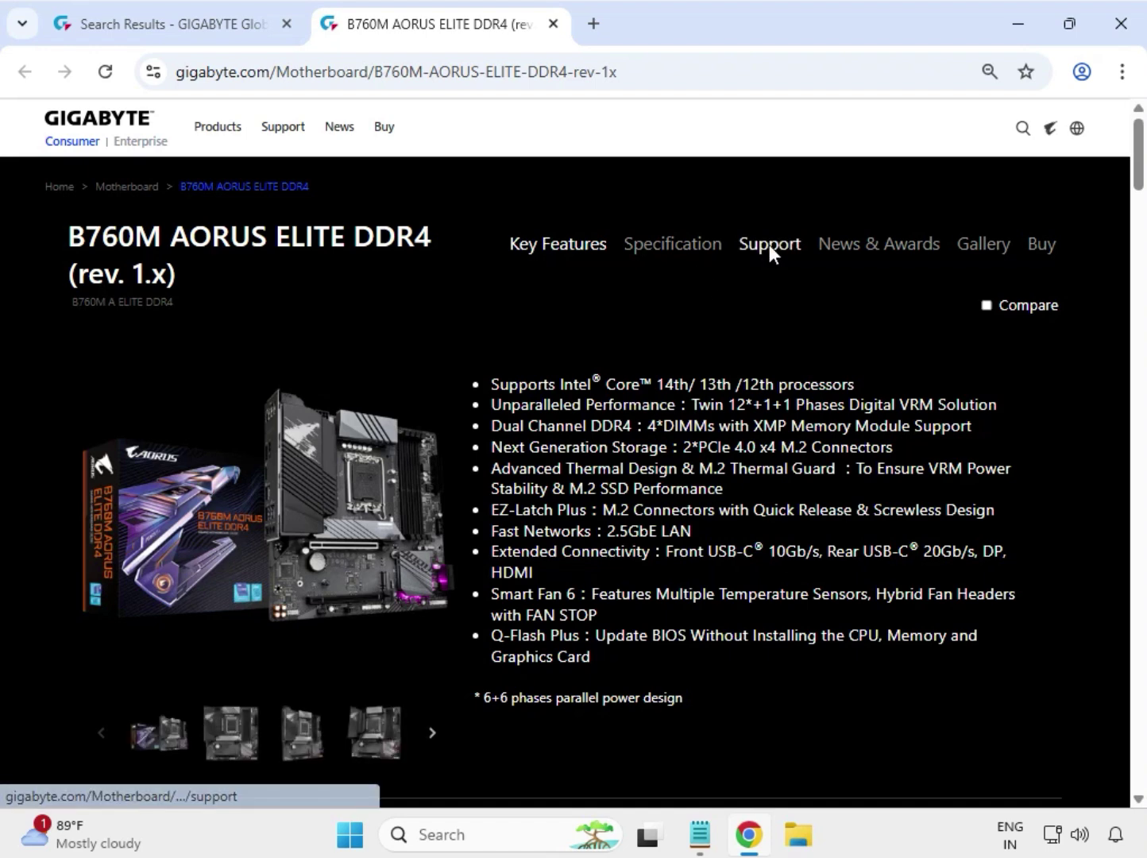
left_click(769, 245)
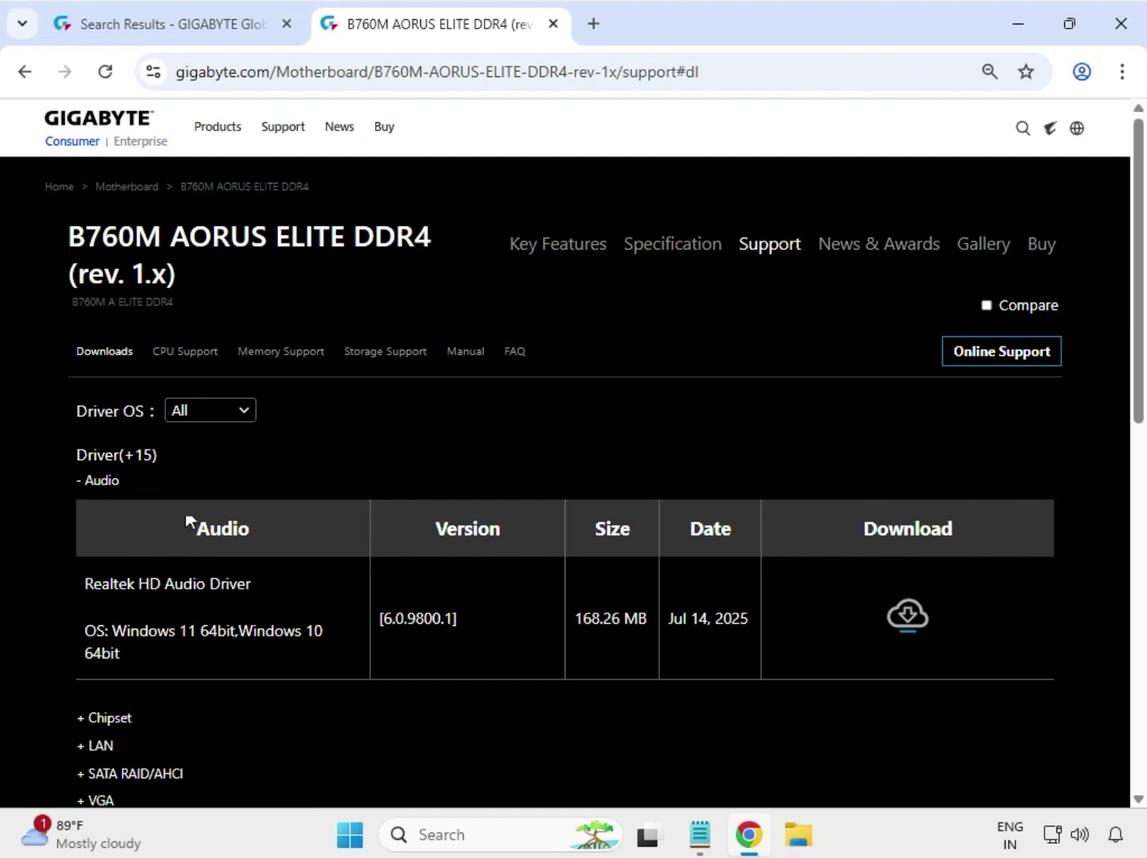
Step: Set the driver operating system filter to Windows 11 64bit
left_click(234, 426)
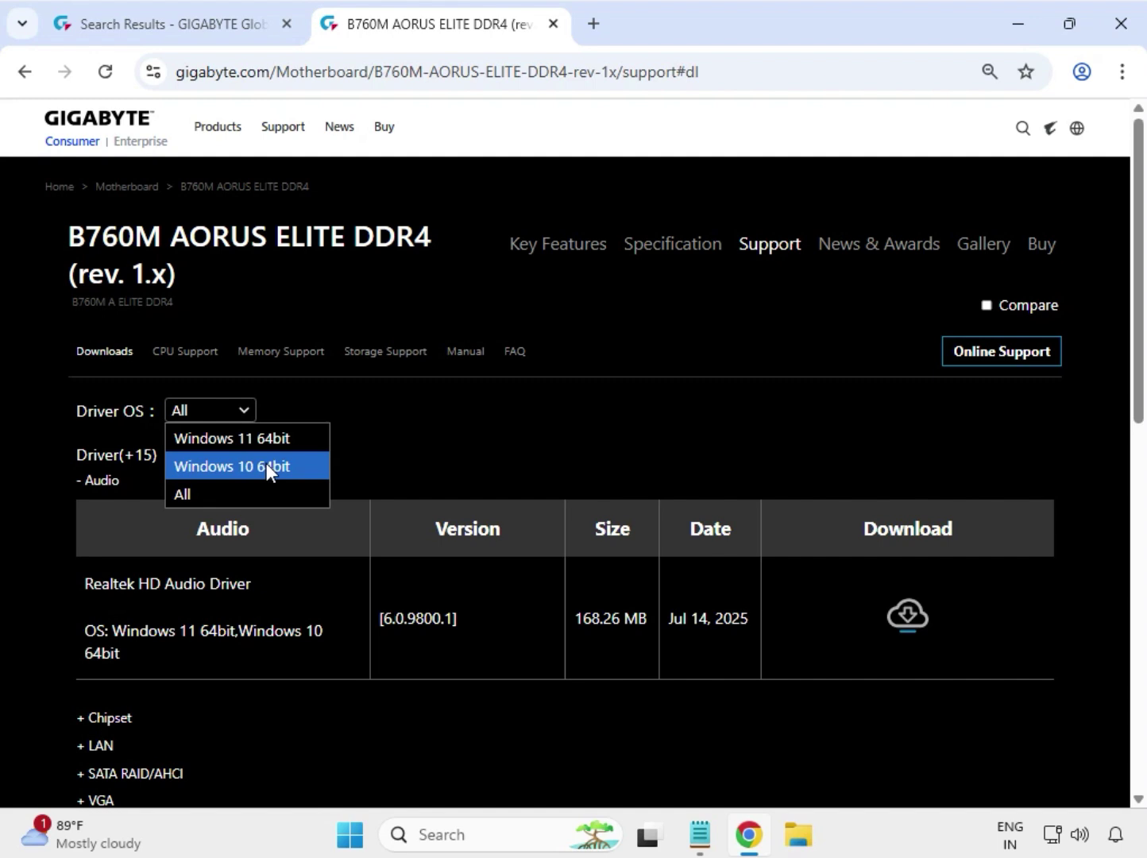
left_click(271, 465)
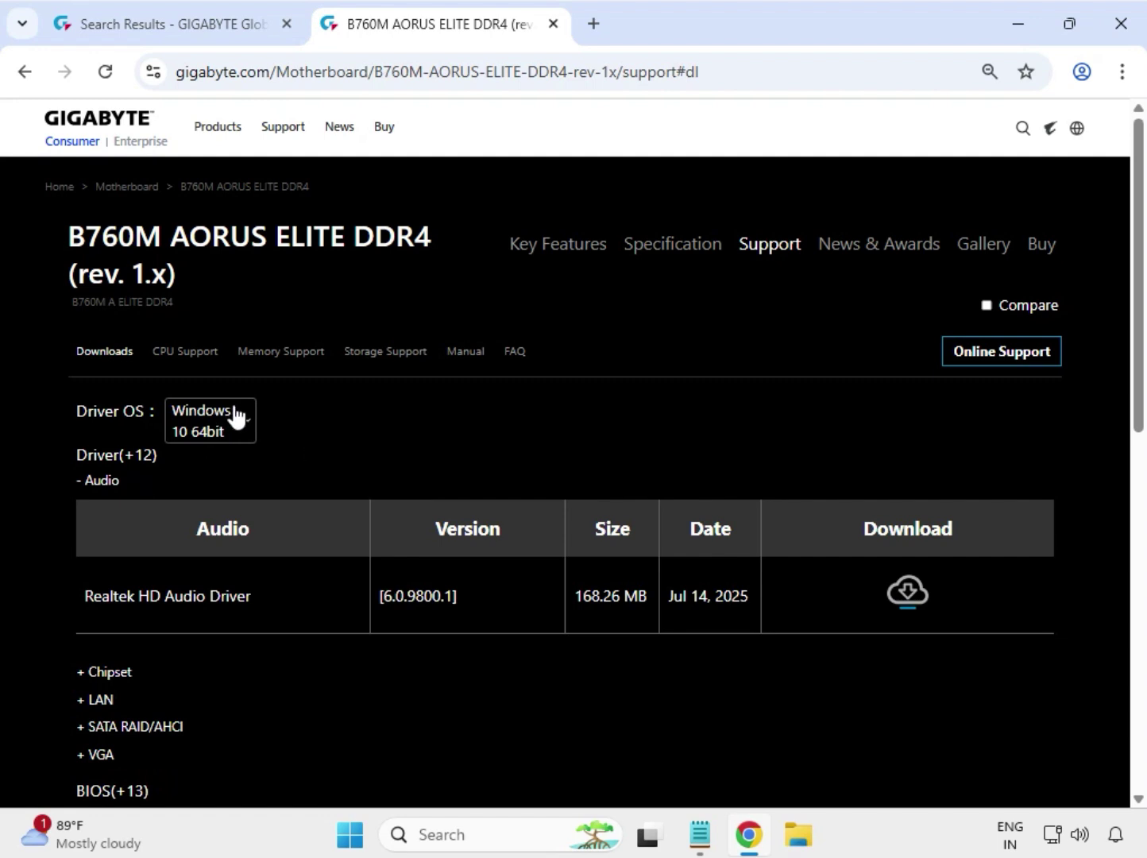
left_click(245, 418)
left_click(248, 440)
Step: Download the Realtek HD Audio Driver from the Audio section
scroll(291, 548, "down", 4)
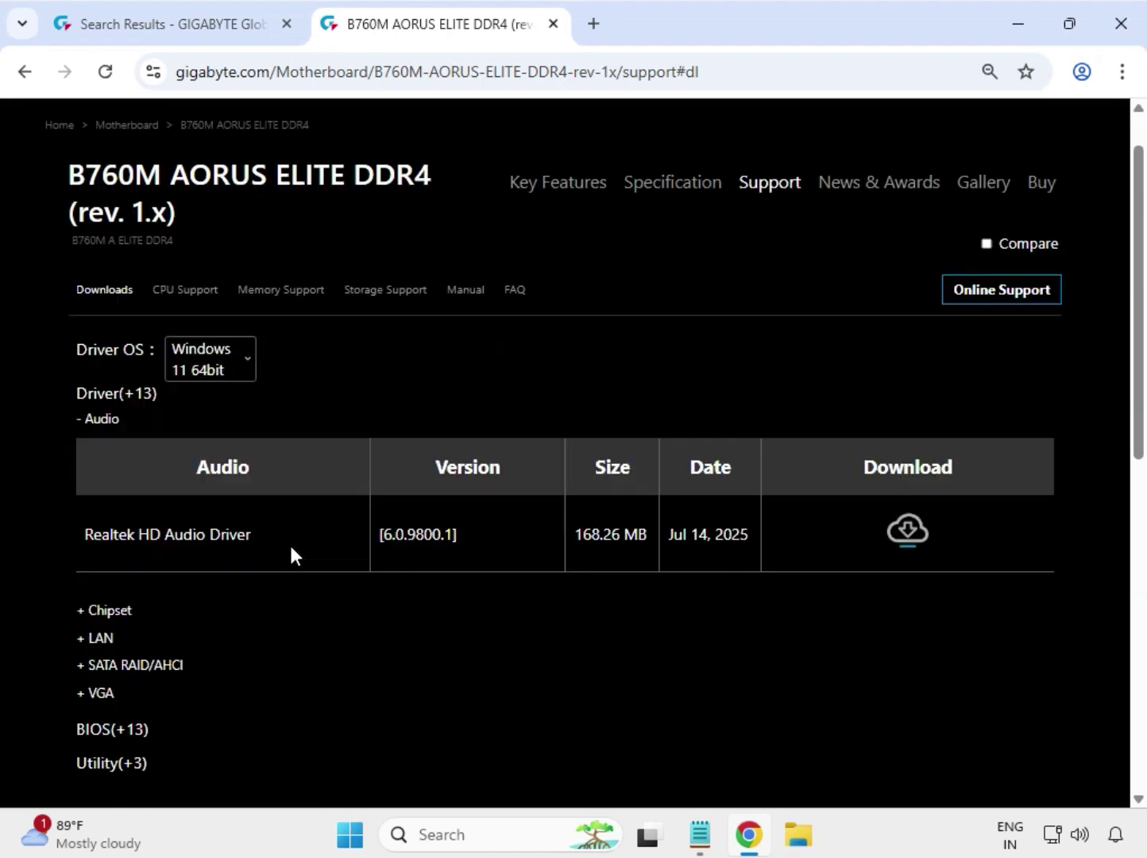
scroll(74, 521, "up", 4)
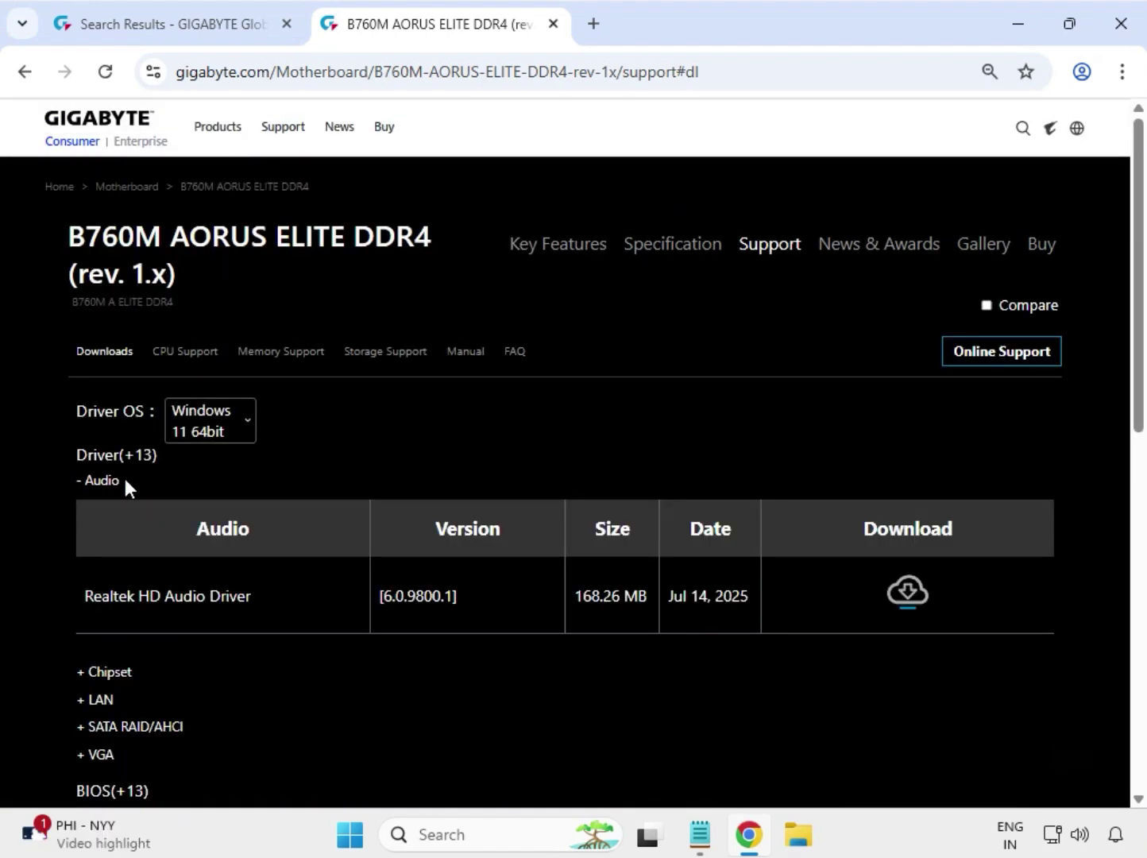
left_click_drag(133, 595, 258, 601)
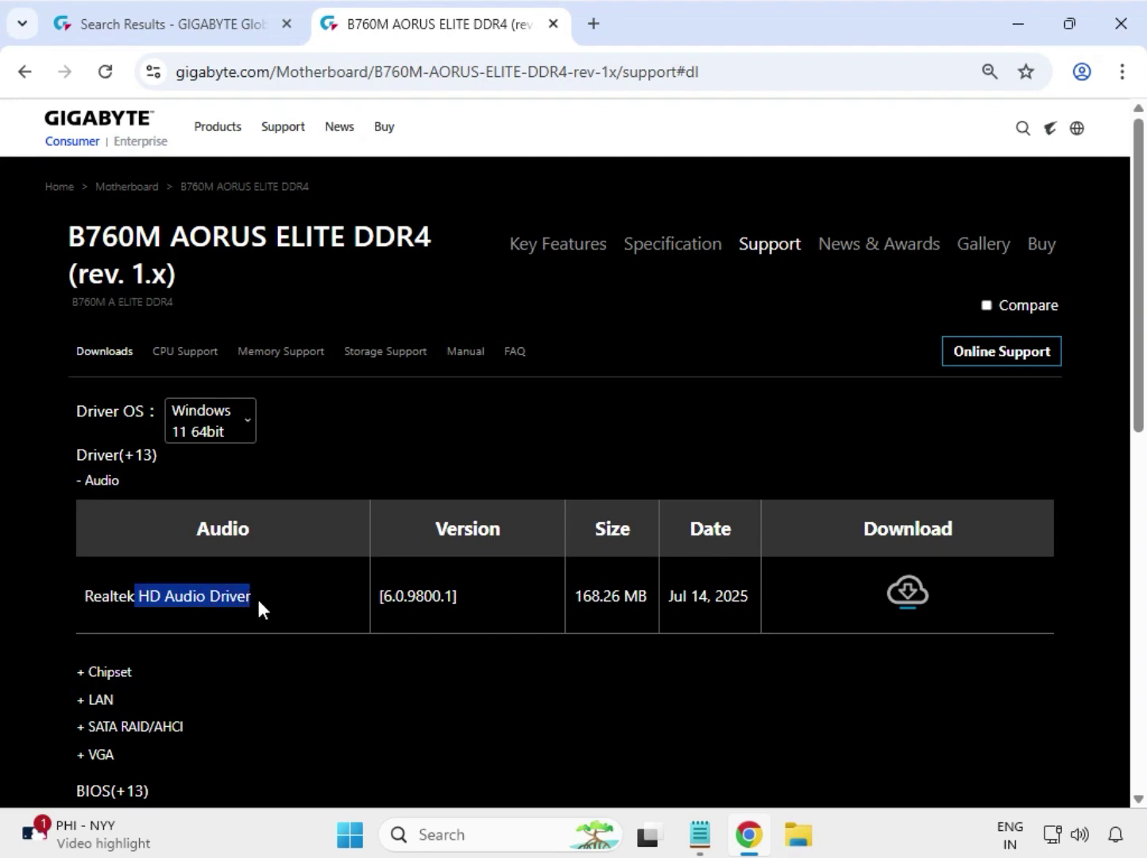
left_click(909, 604)
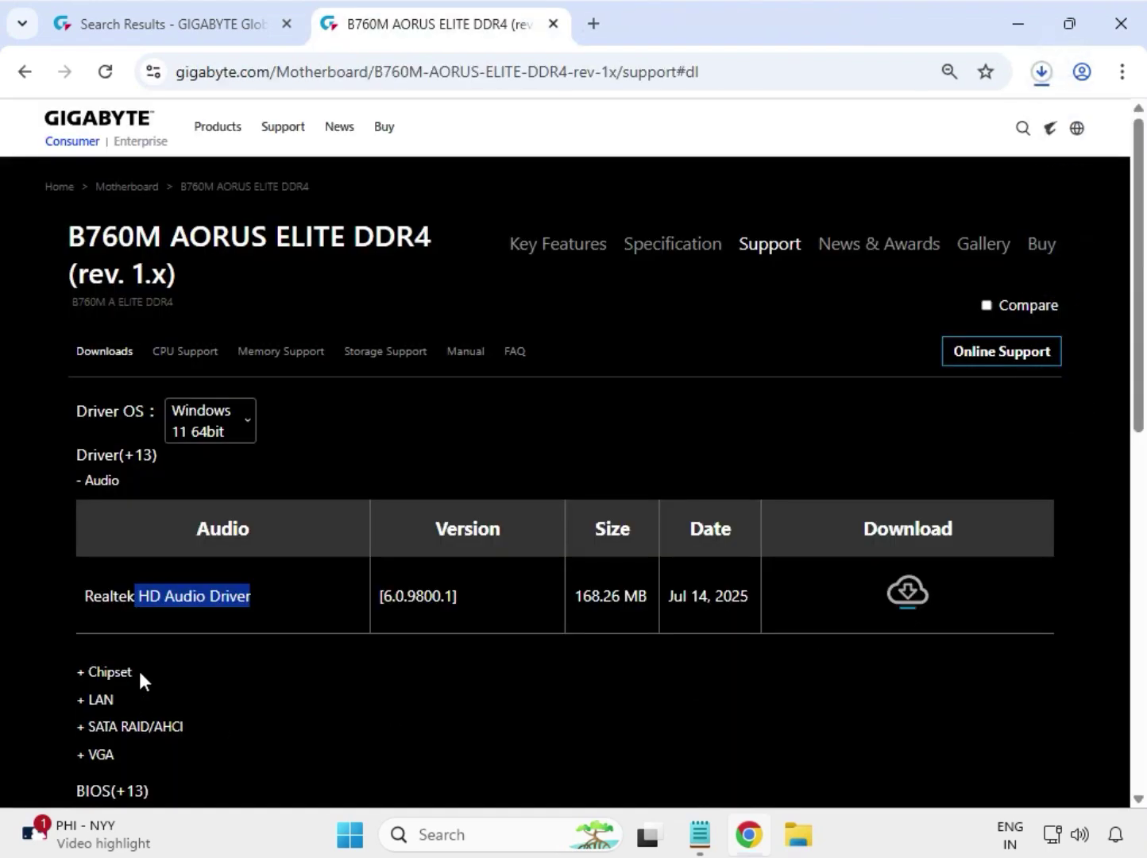
Step: Expand the Chipset section and download the Intel Serial I/O driver and the Intel Management Engine Firmware
double_click(112, 672)
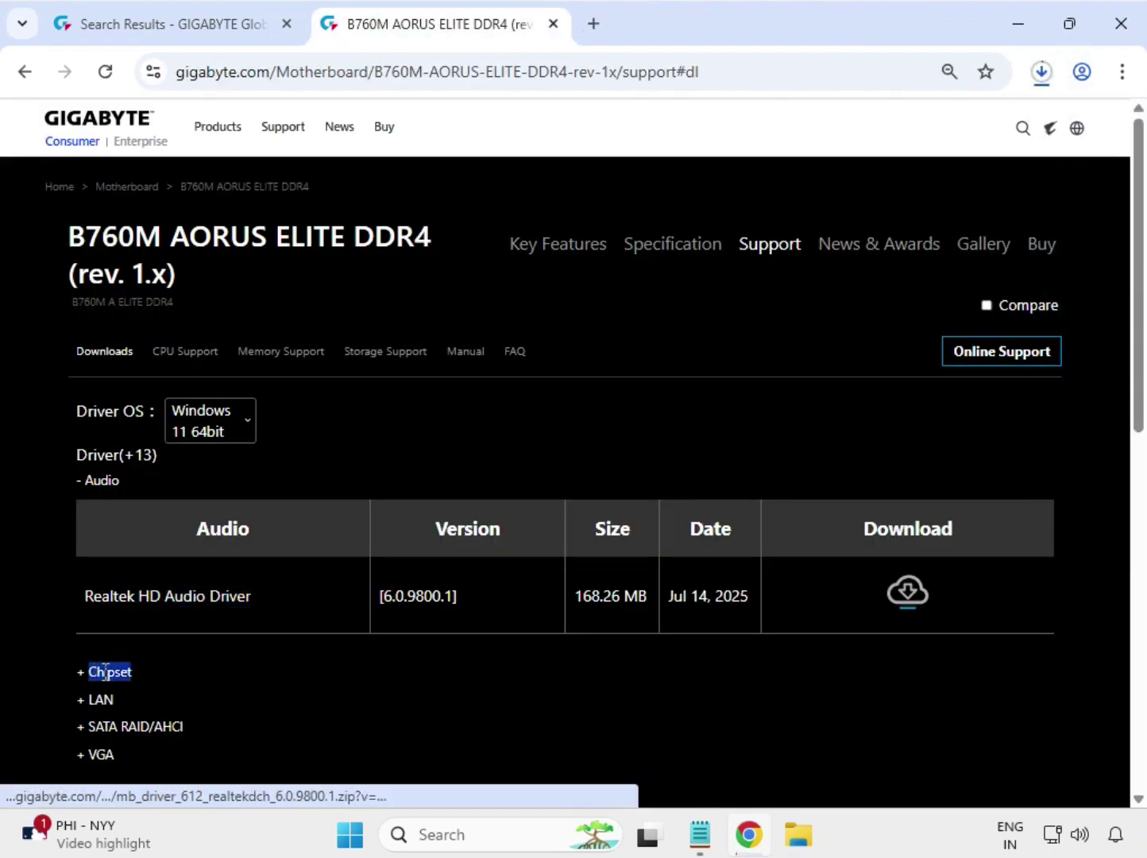
scroll(138, 679, "down", 4)
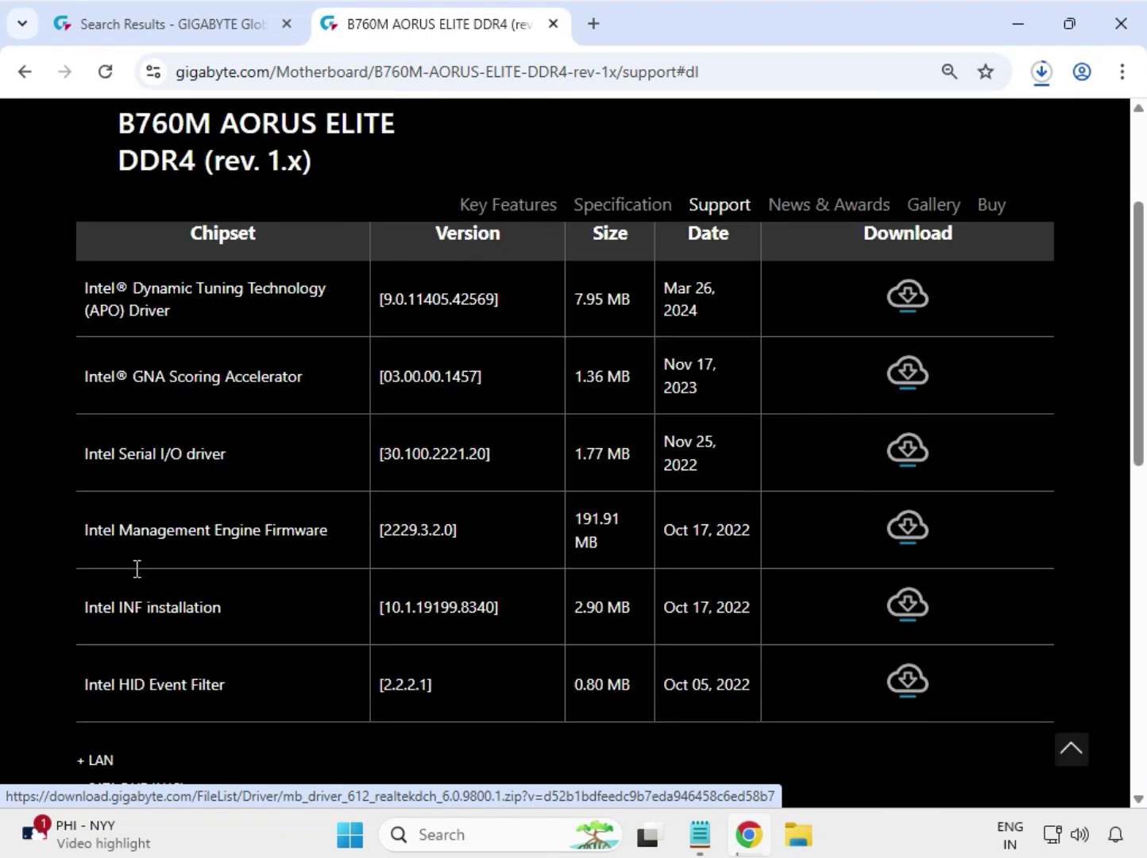
left_click_drag(116, 451, 284, 469)
left_click_drag(137, 522, 317, 526)
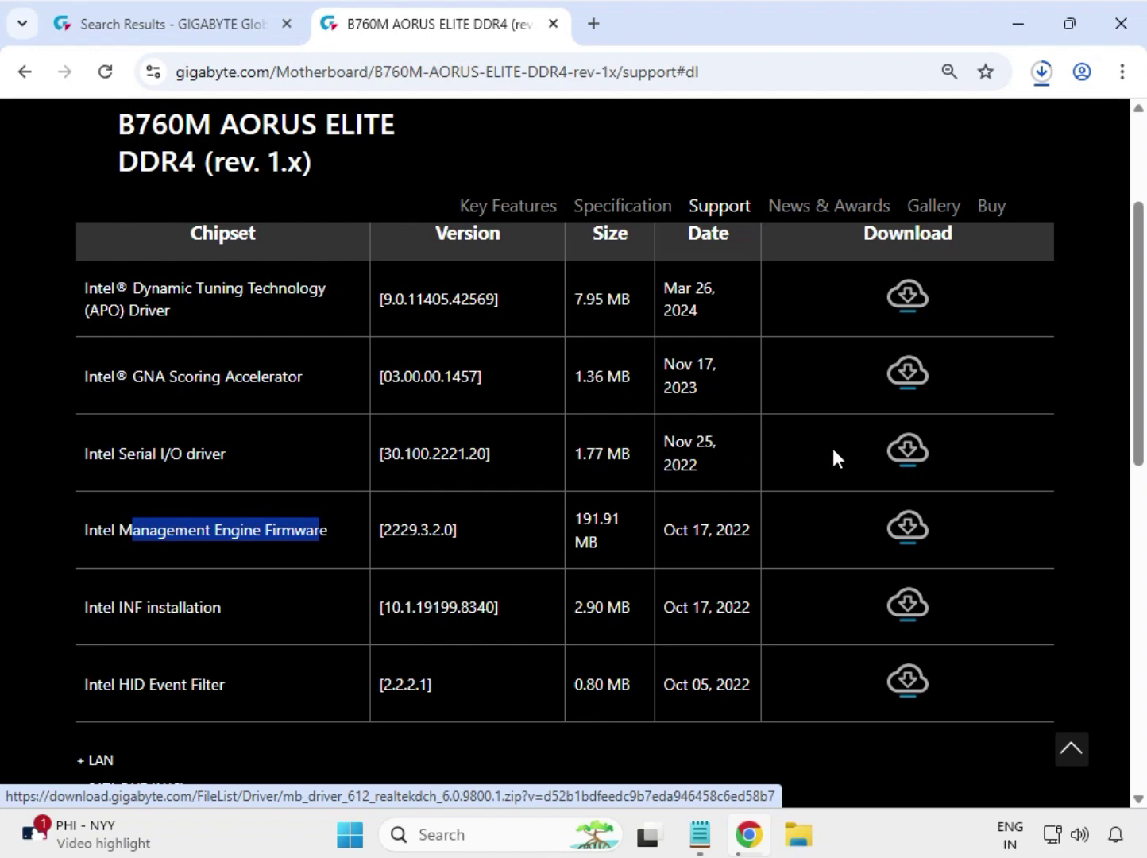
left_click(918, 466)
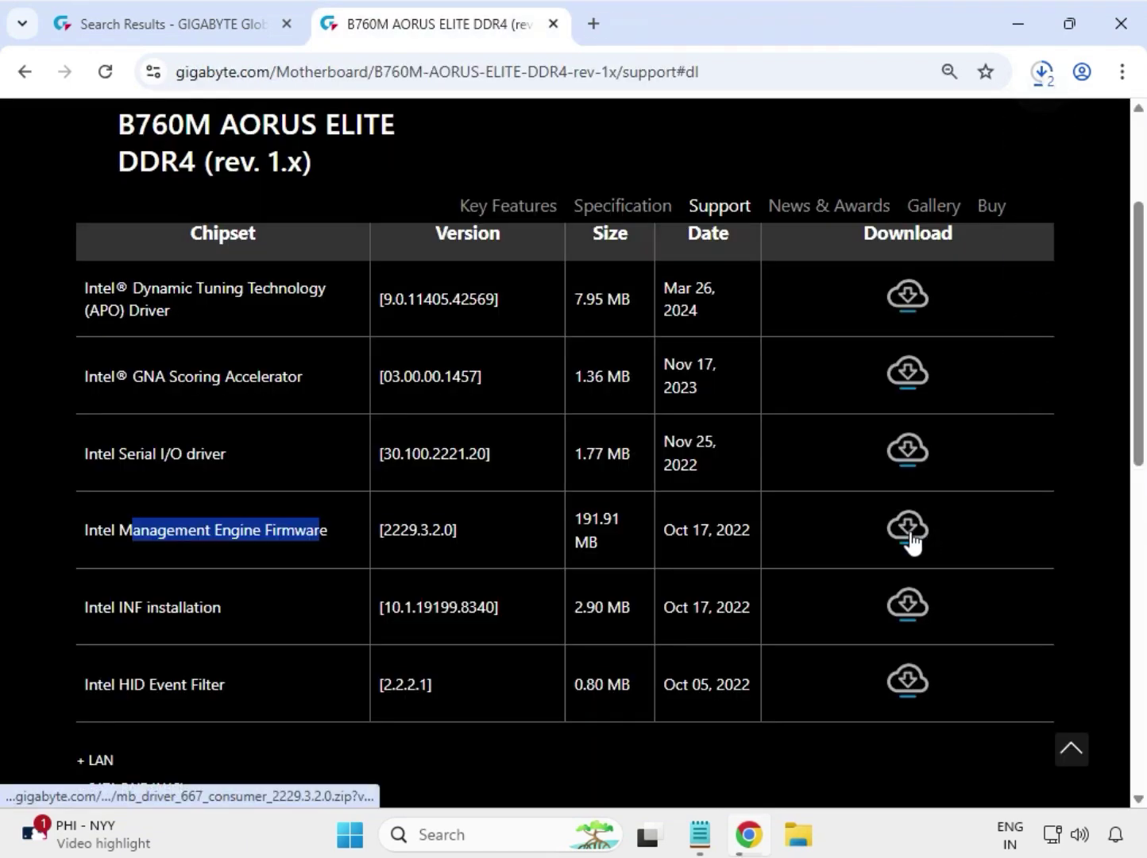
left_click(908, 529)
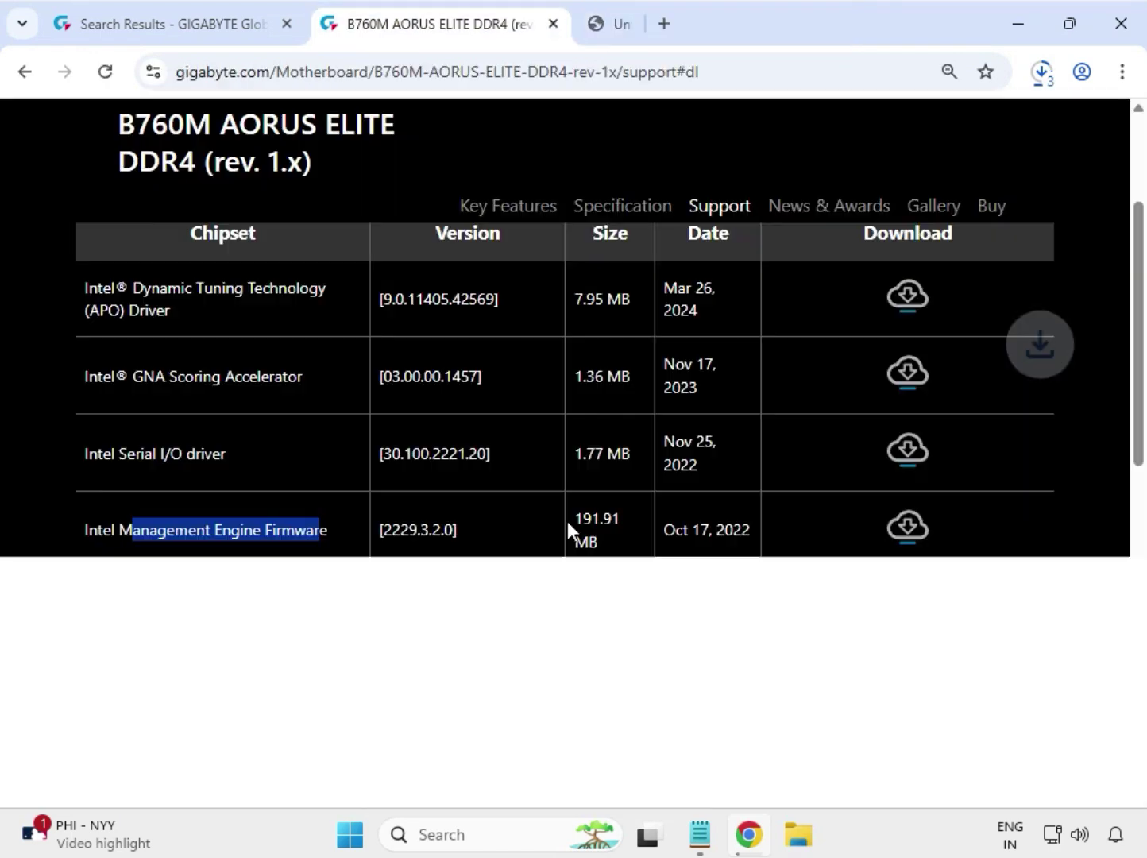
Step: Expand the LAN section and download the Realtek LAN Driver version 11.24.0318.2025
scroll(190, 588, "down", 3)
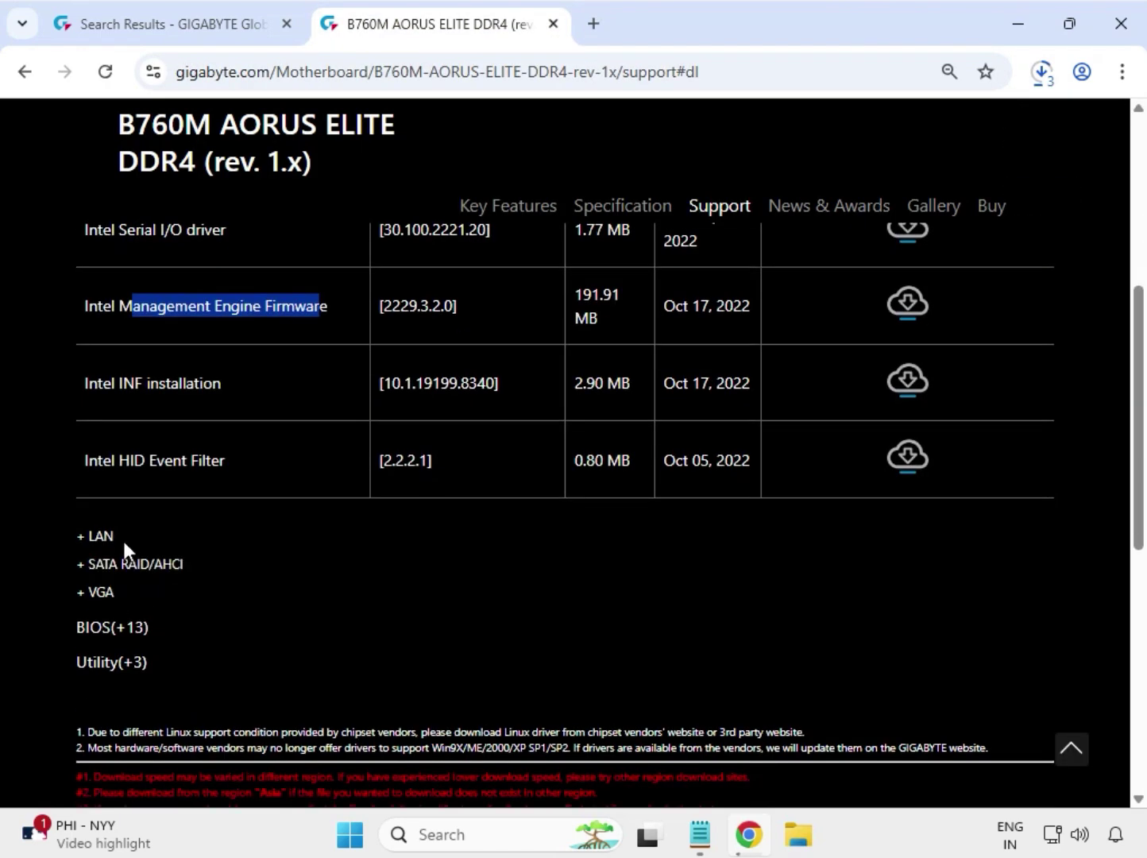
double_click(94, 544)
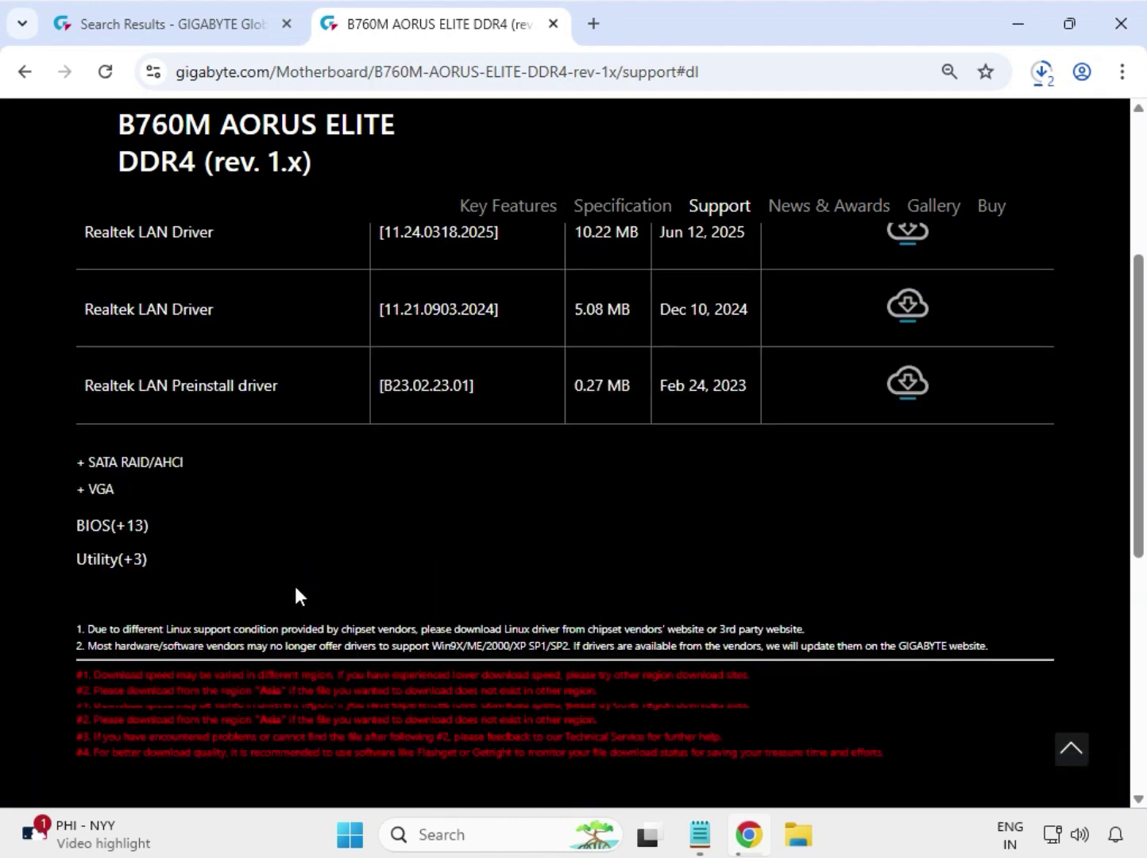
scroll(295, 588, "up", 3)
left_click_drag(98, 433, 910, 445)
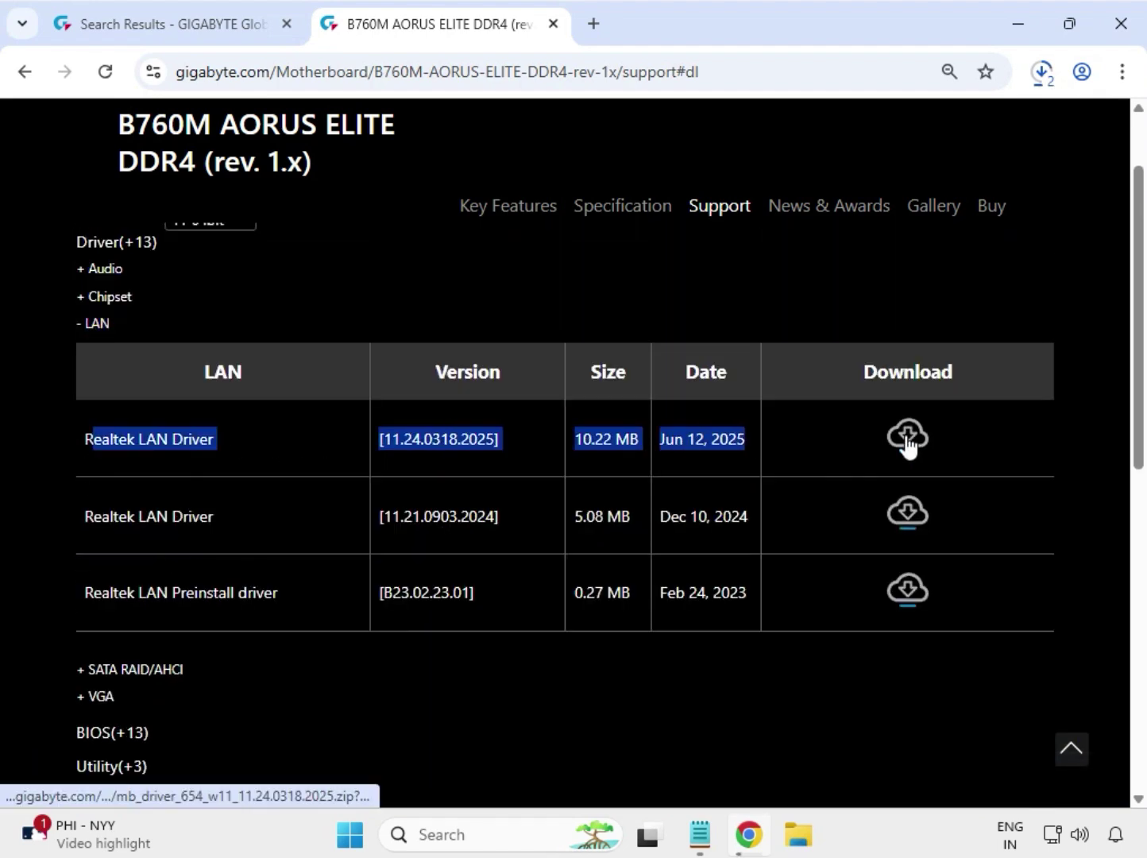
left_click(908, 440)
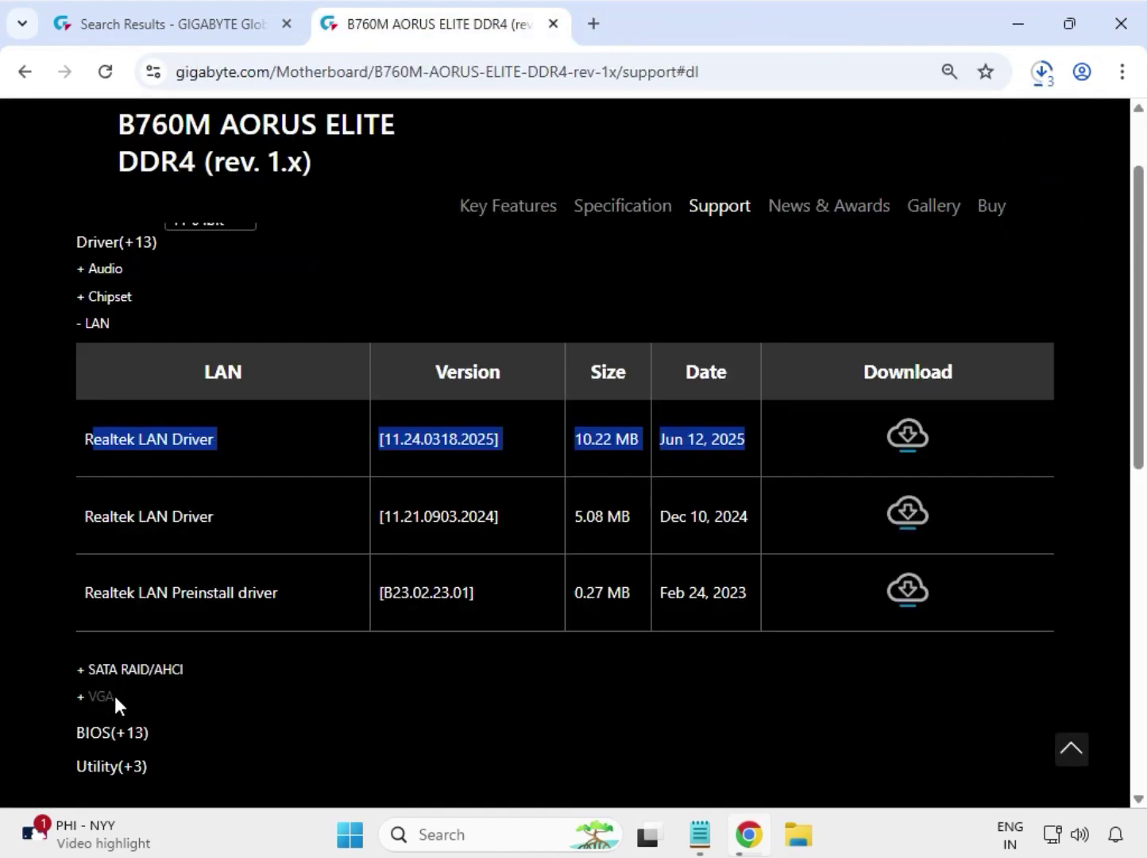
Step: Expand the VGA section and download the Intel Graphic Driver
left_click_drag(114, 697, 81, 697)
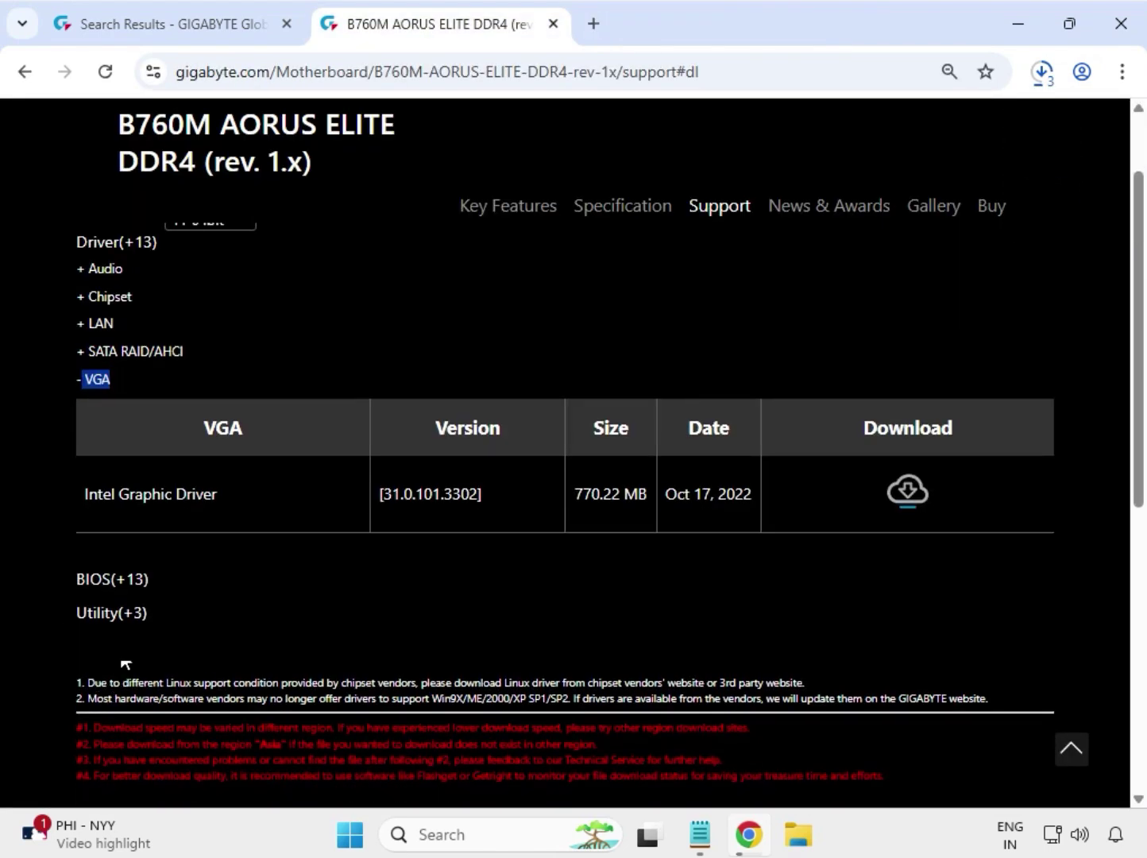
left_click_drag(89, 494, 645, 488)
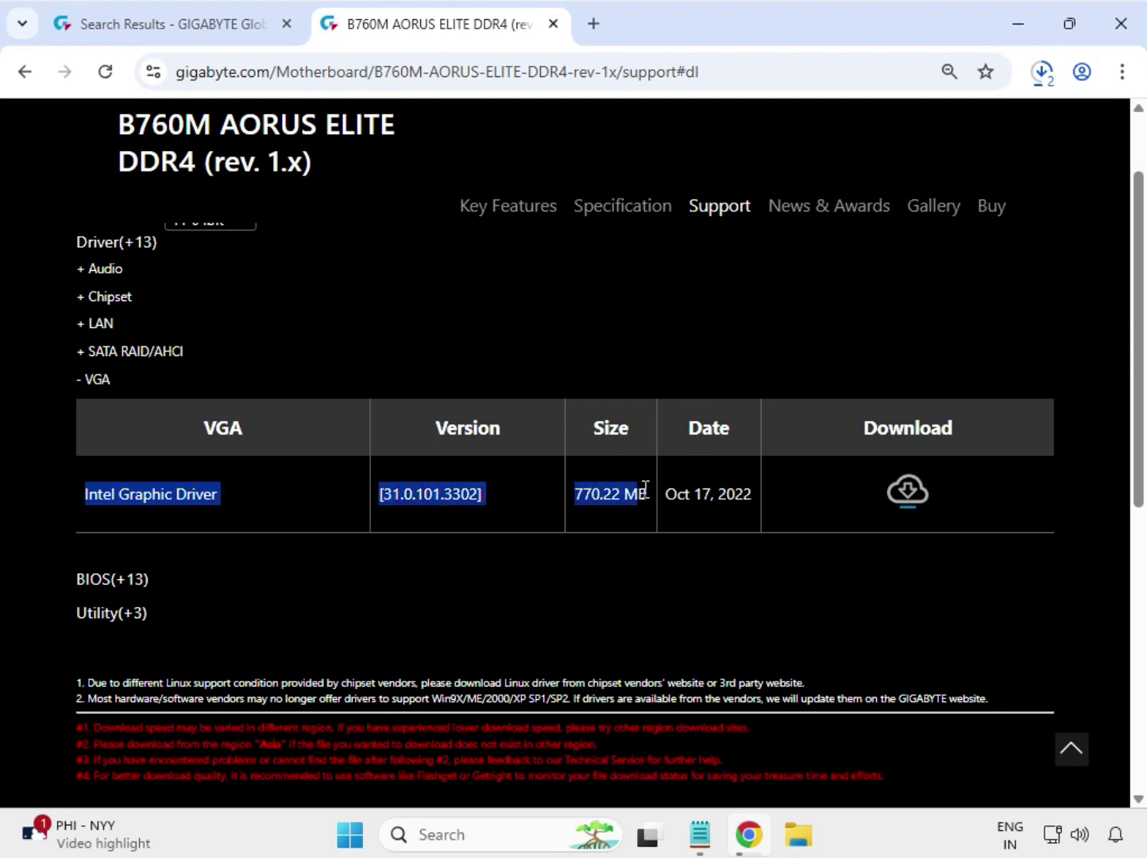
left_click(906, 491)
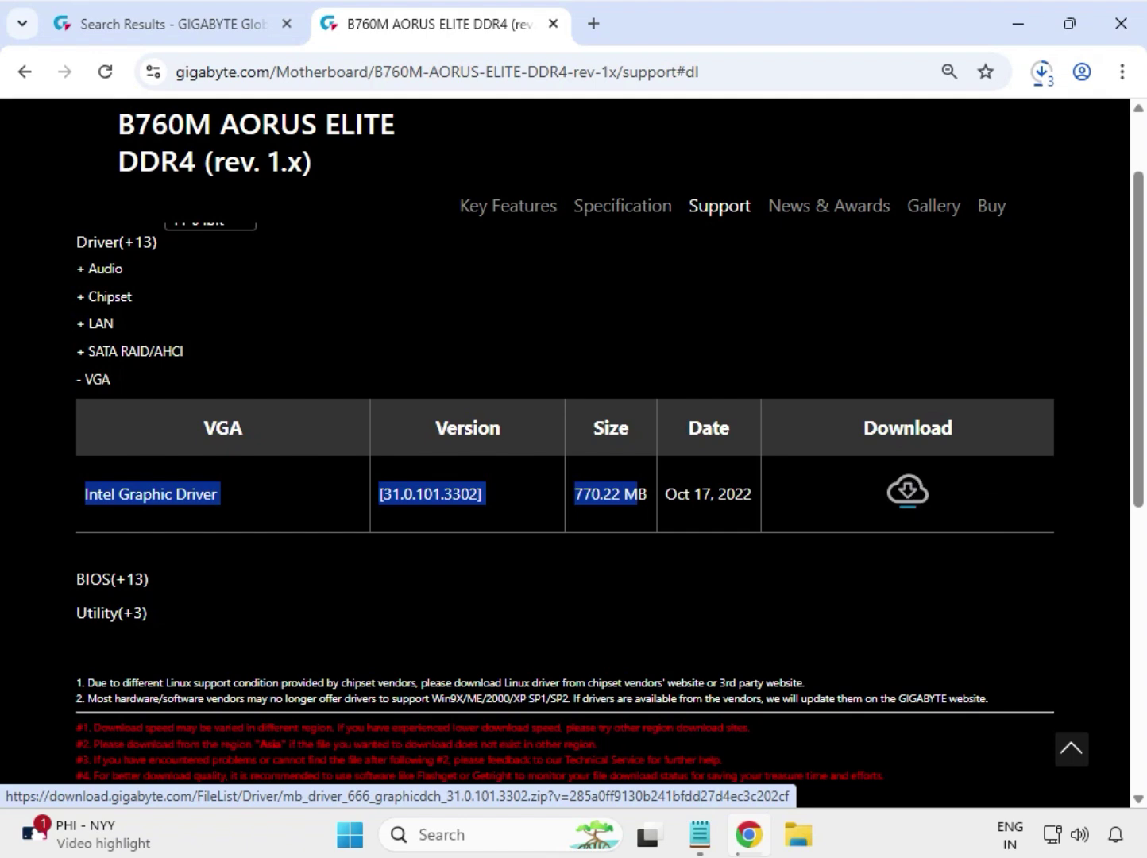
Step: Open the browser's download history and show the mb_driver_654_w11_11.24.0318.2025.zip file in its Downloads folder
left_click(1122, 73)
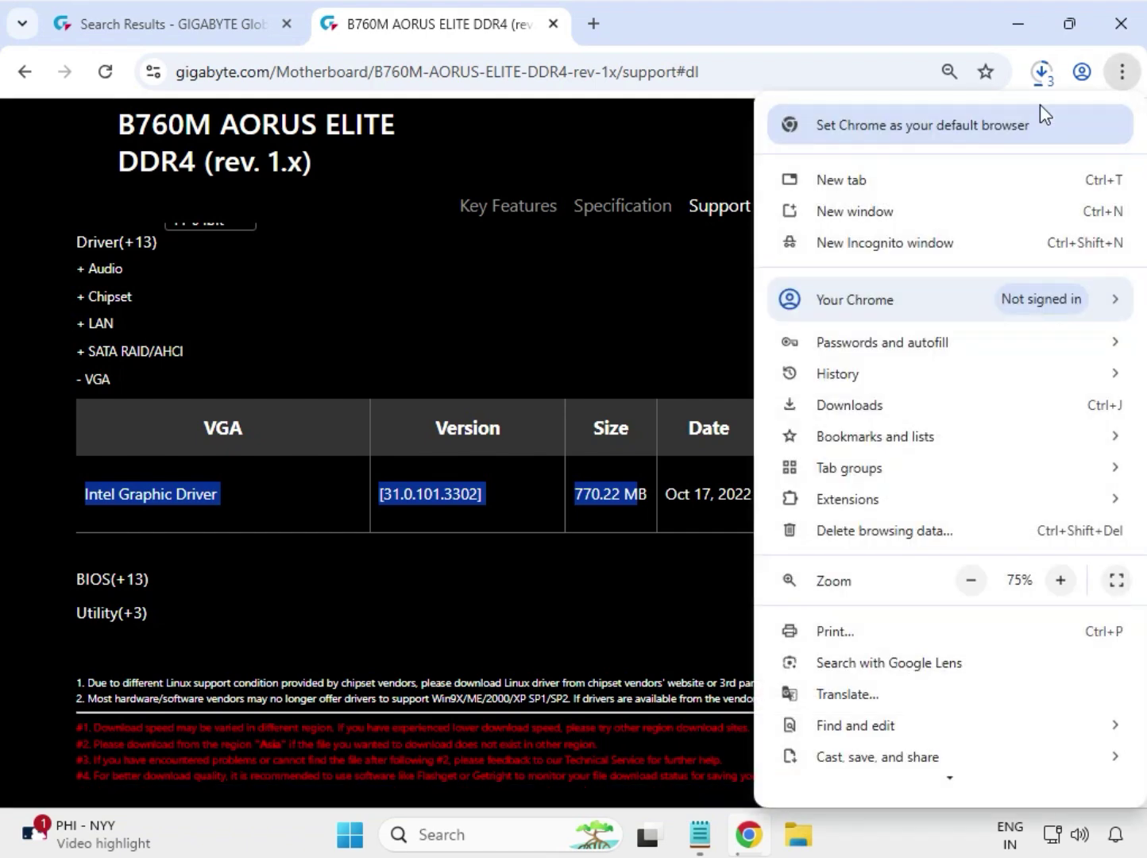
left_click(890, 410)
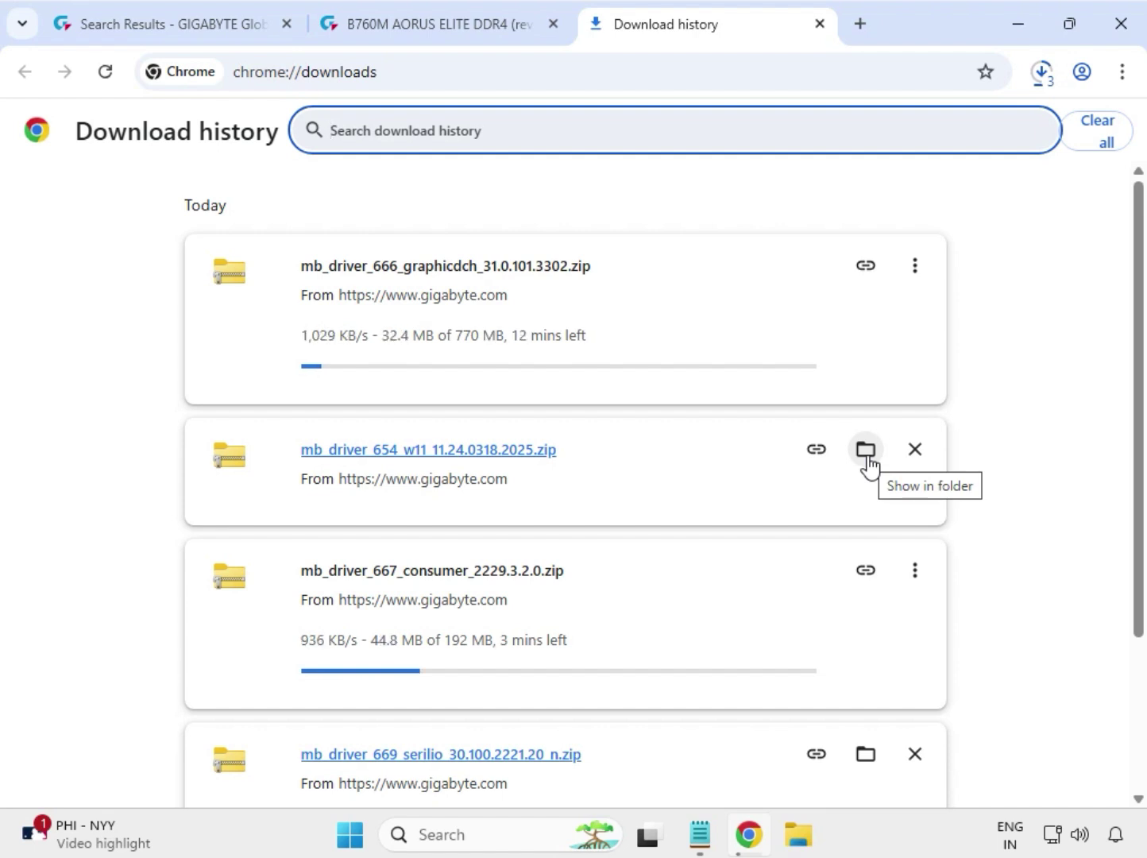
left_click(869, 464)
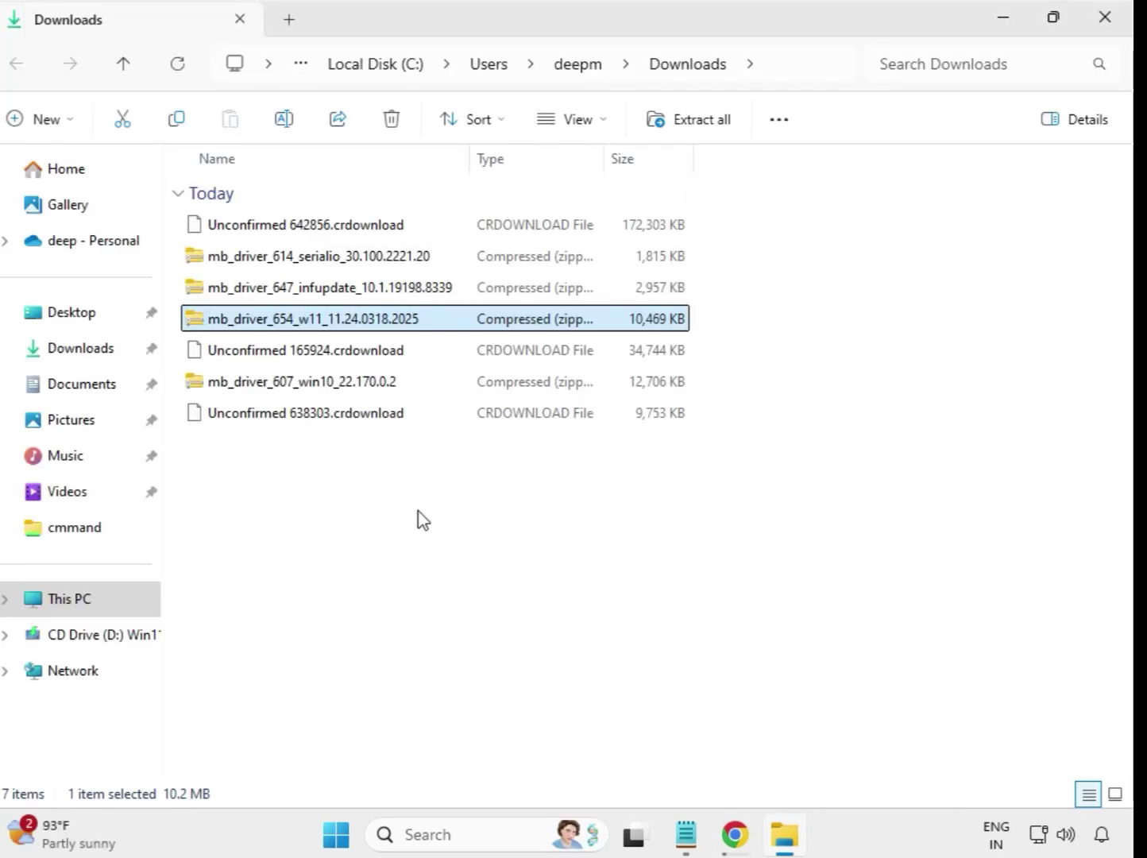
left_click_drag(418, 510, 393, 219)
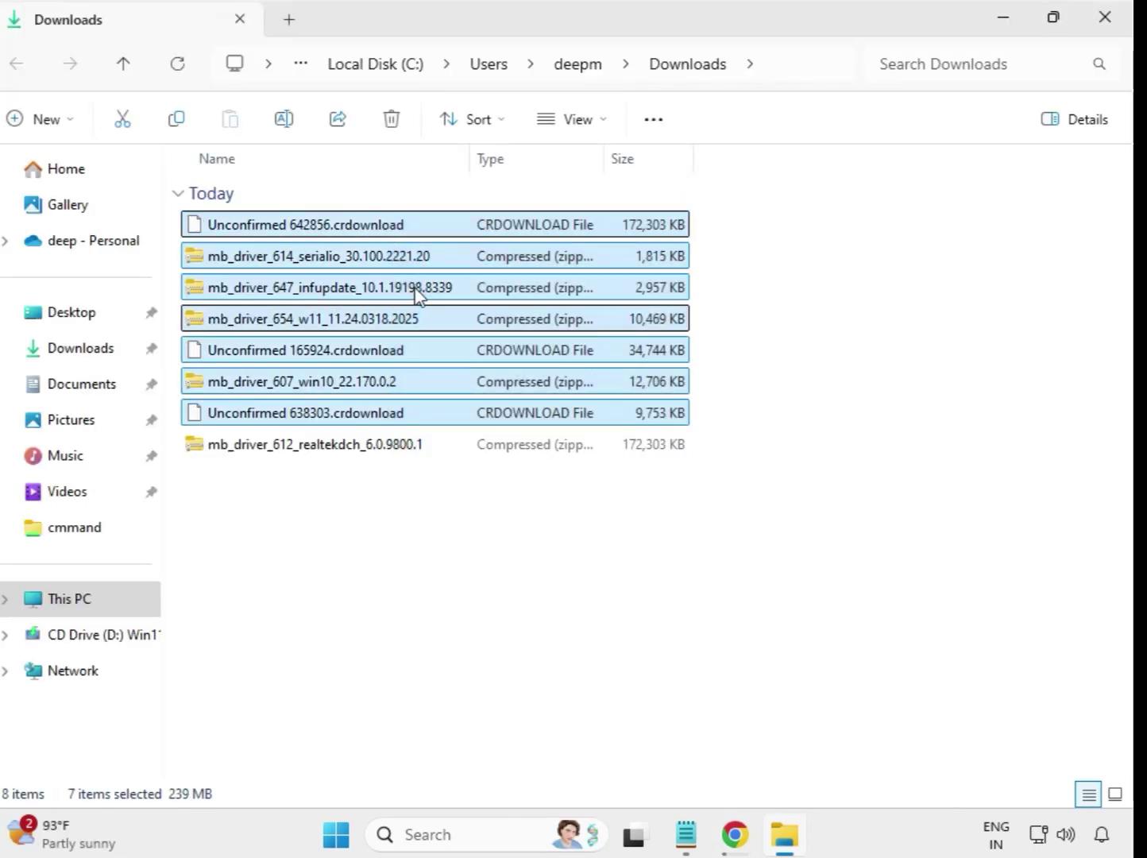
left_click(642, 545)
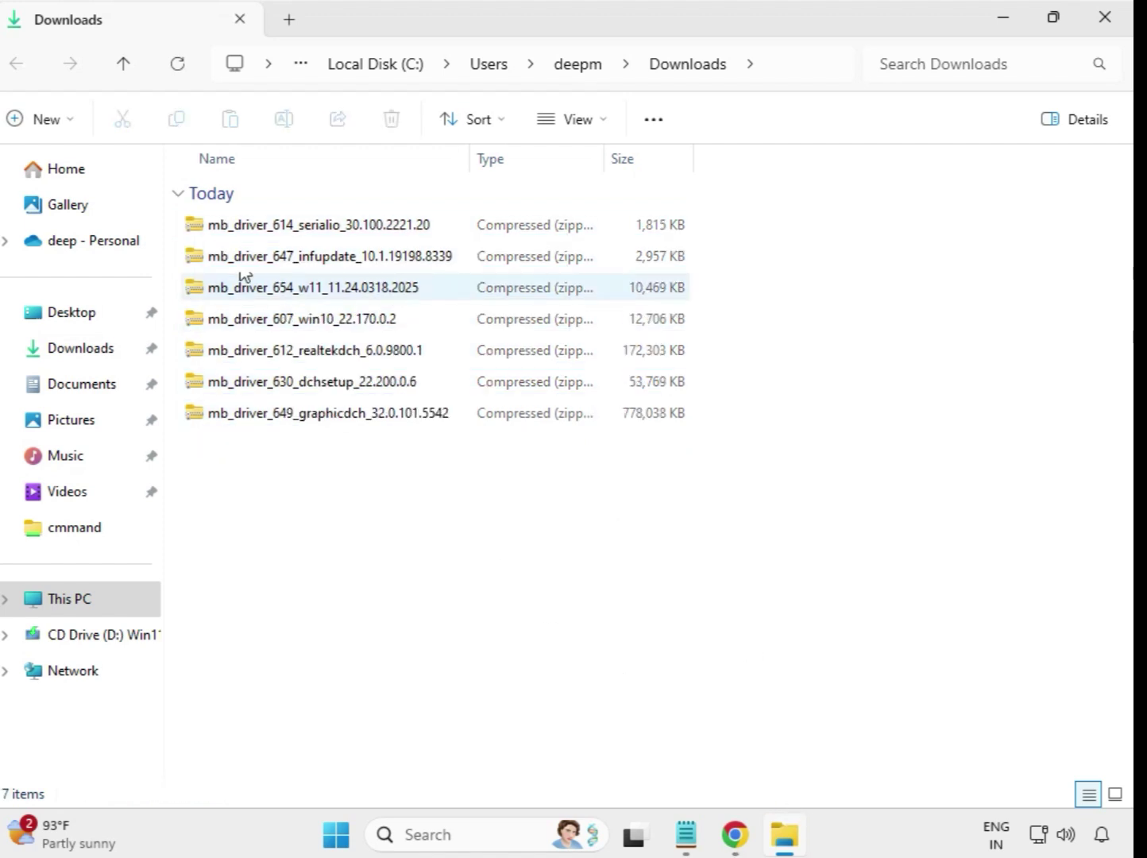
Step: Extract the mb_driver_614_serialio_30.100.2221.20 archive to its default folder in Downloads and close the window with the extracted files
left_click(296, 230)
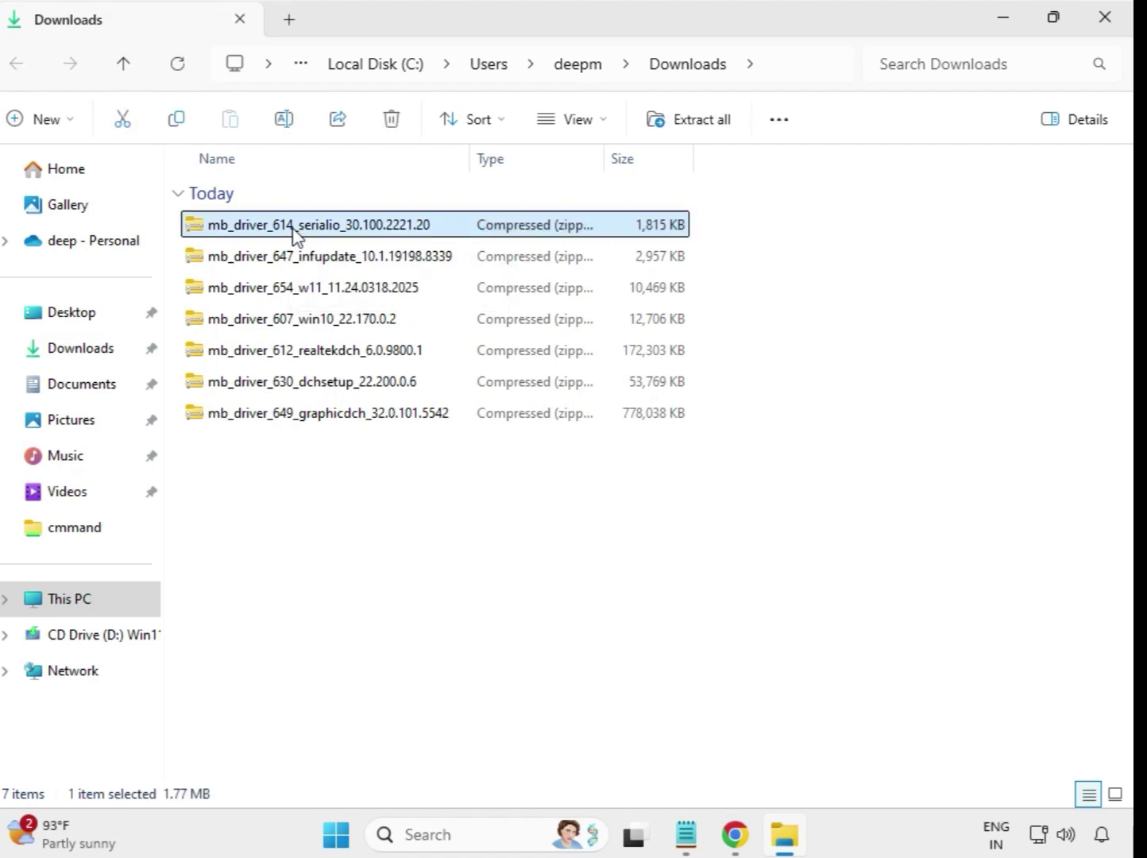
right_click(294, 231)
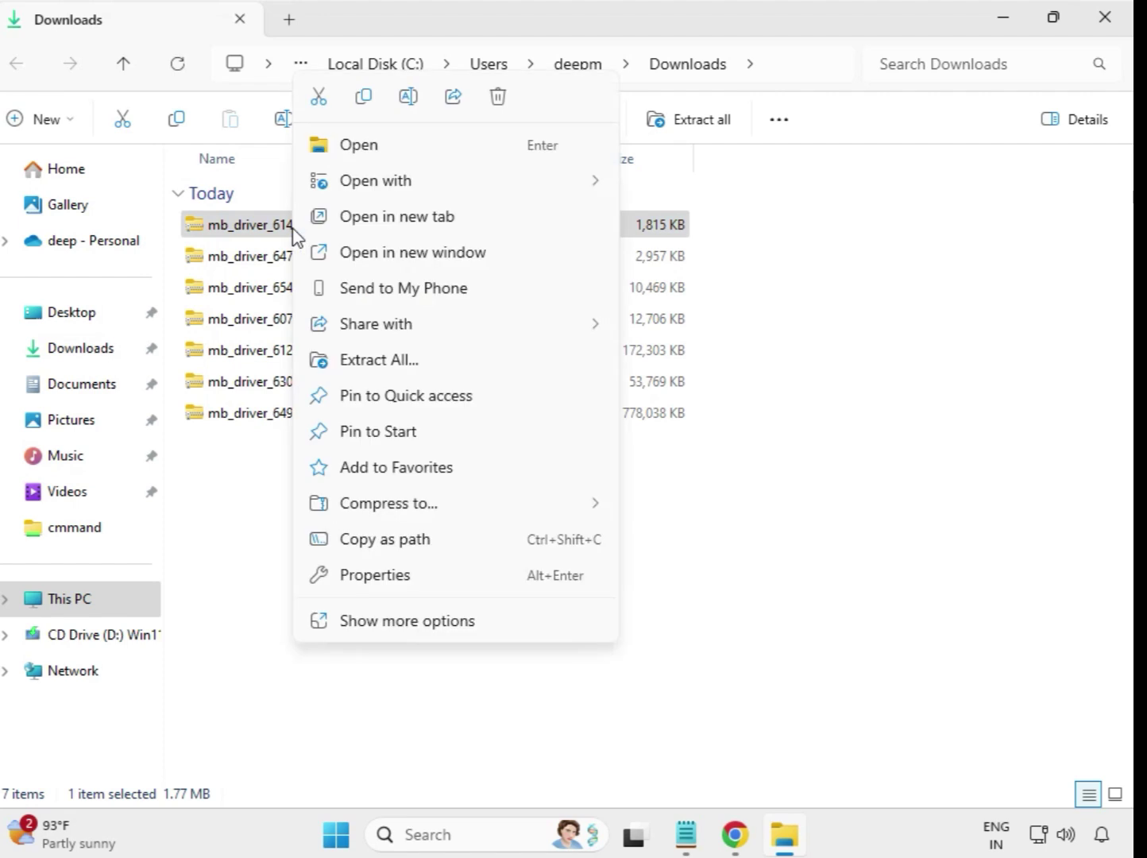
left_click(386, 361)
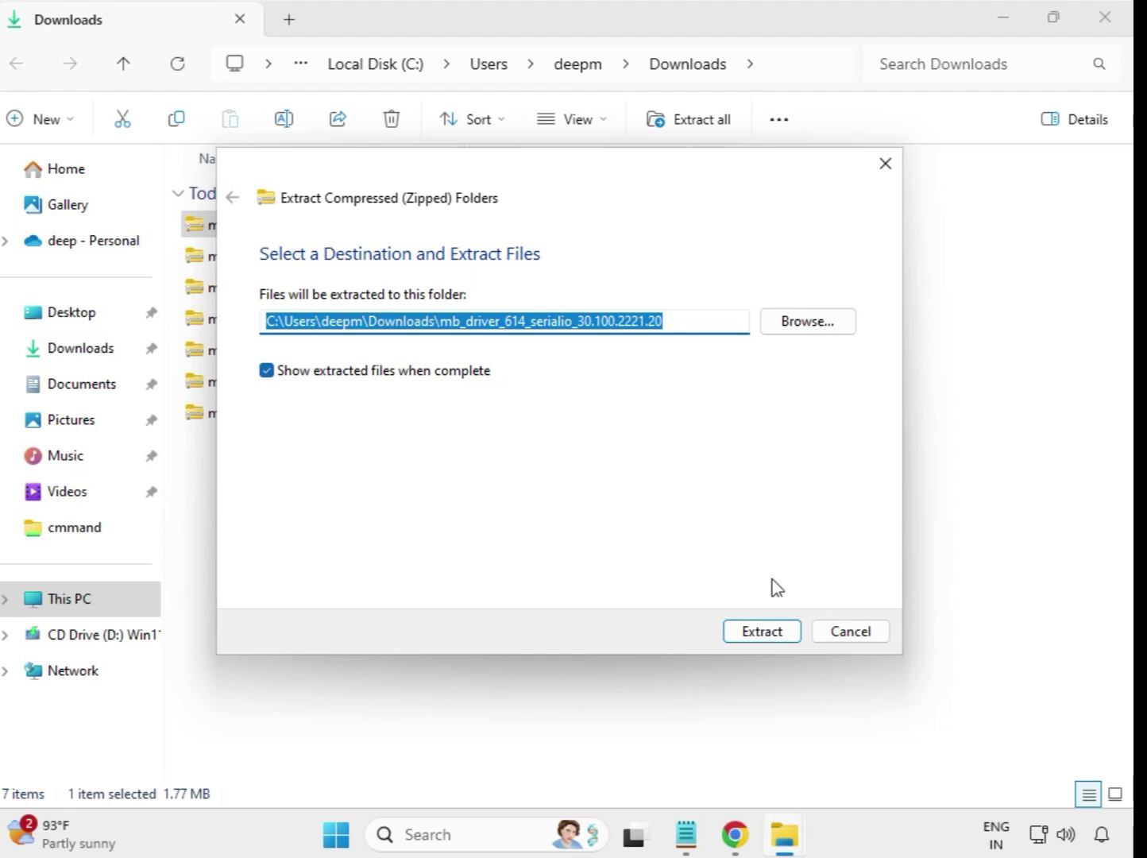
left_click(775, 633)
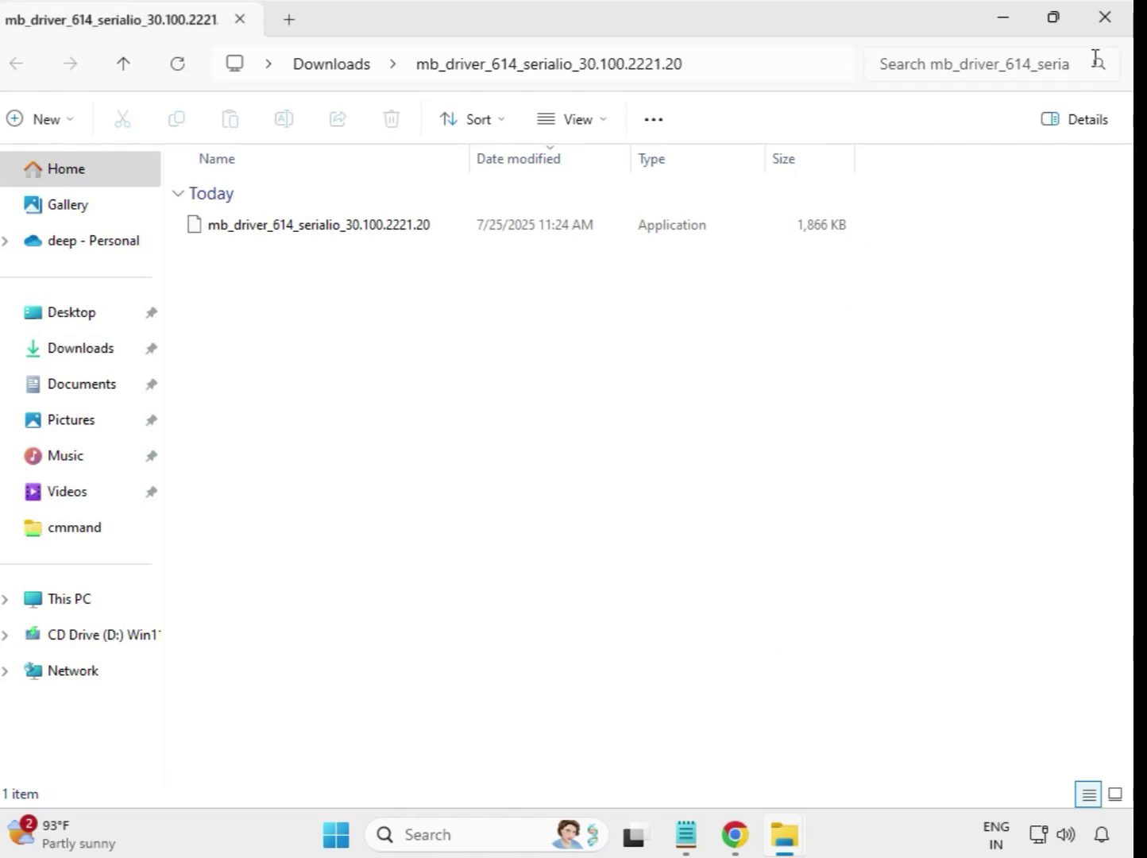
left_click(1109, 24)
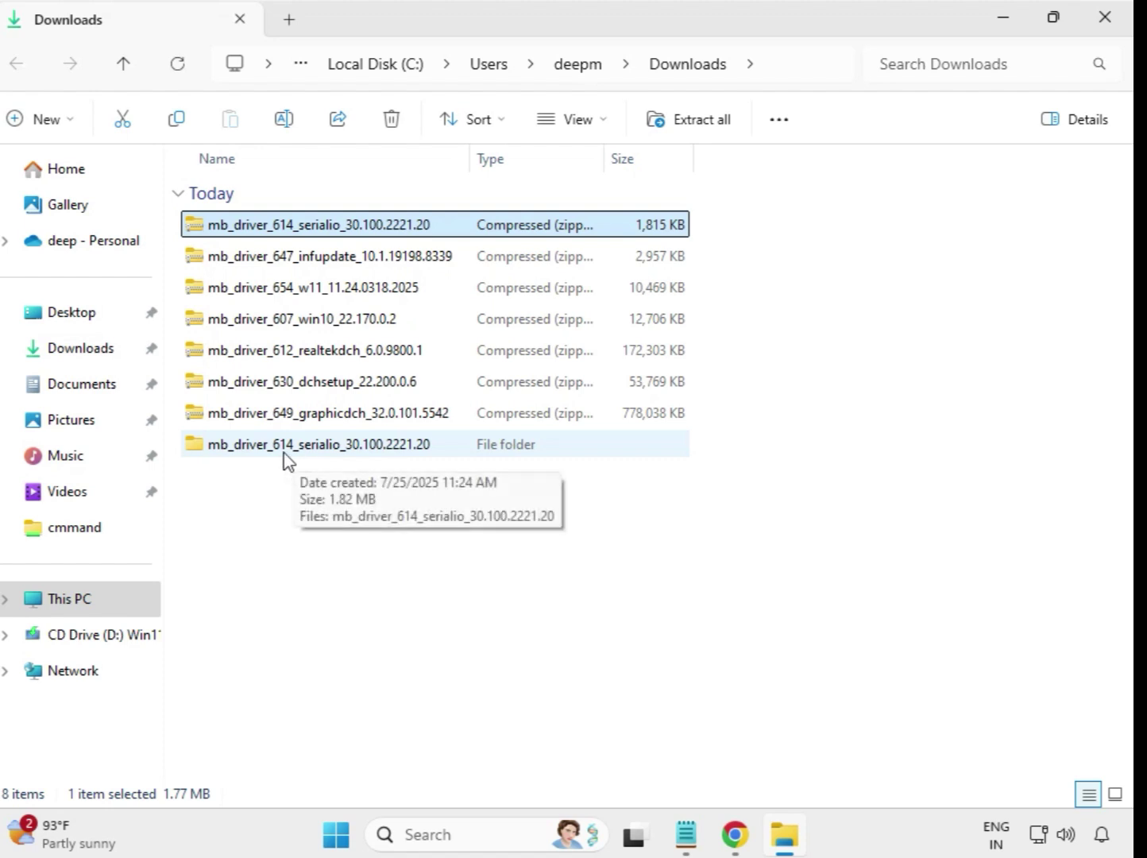
left_click(306, 451)
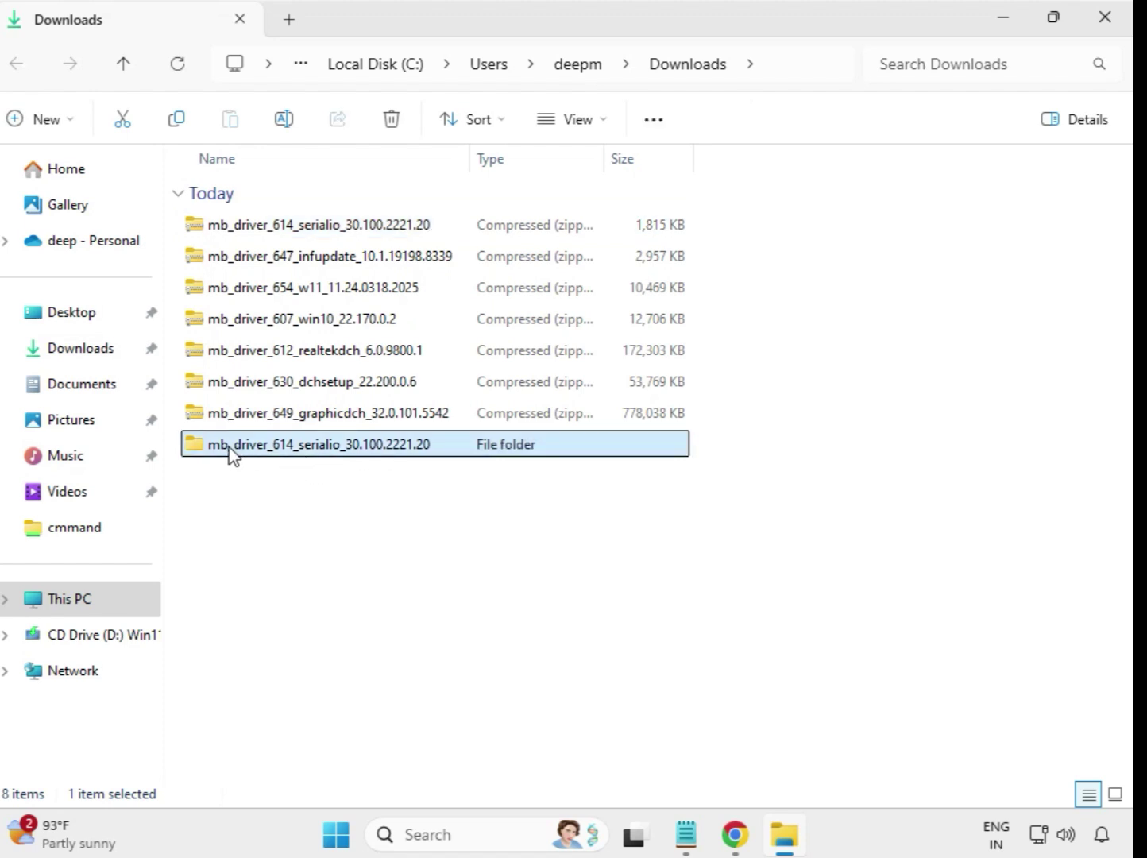
Step: Extract the mb_driver_647_infupdate_10.1.19198.8339 archive to its default folder in Downloads and close the window with the extracted files
left_click(302, 267)
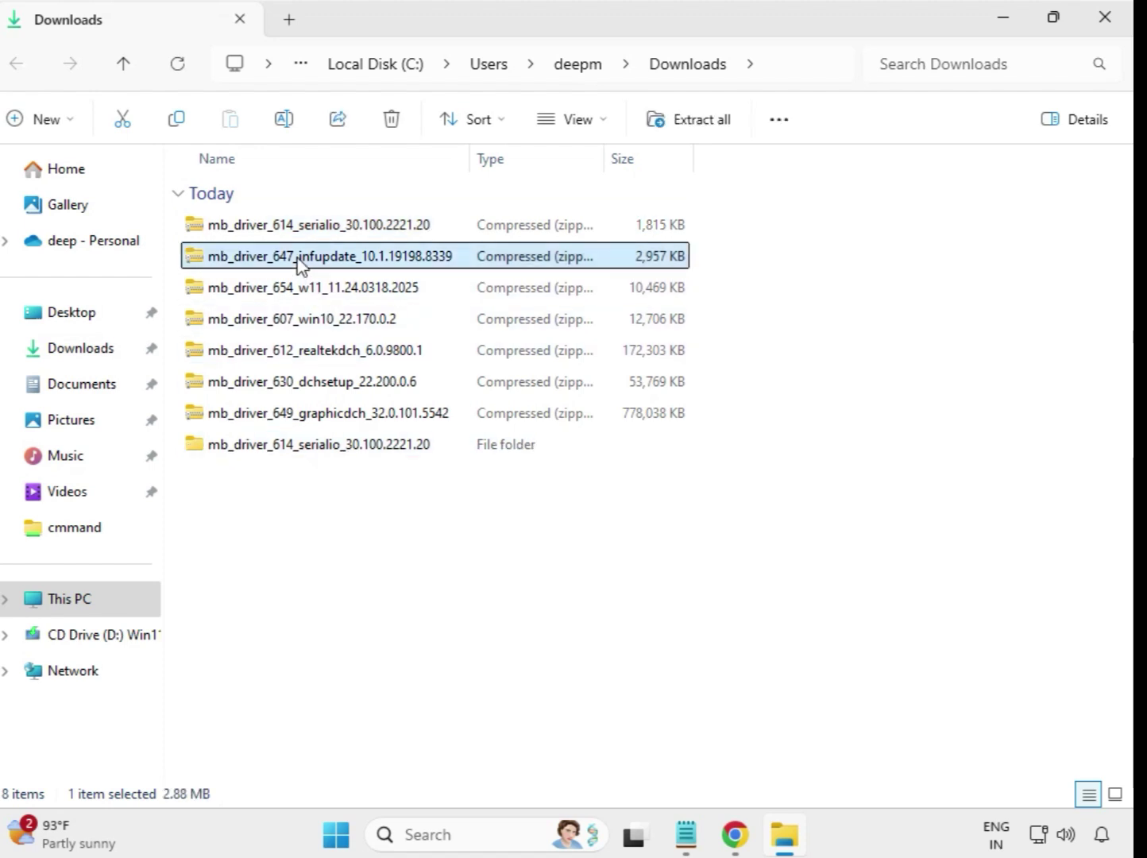
right_click(298, 266)
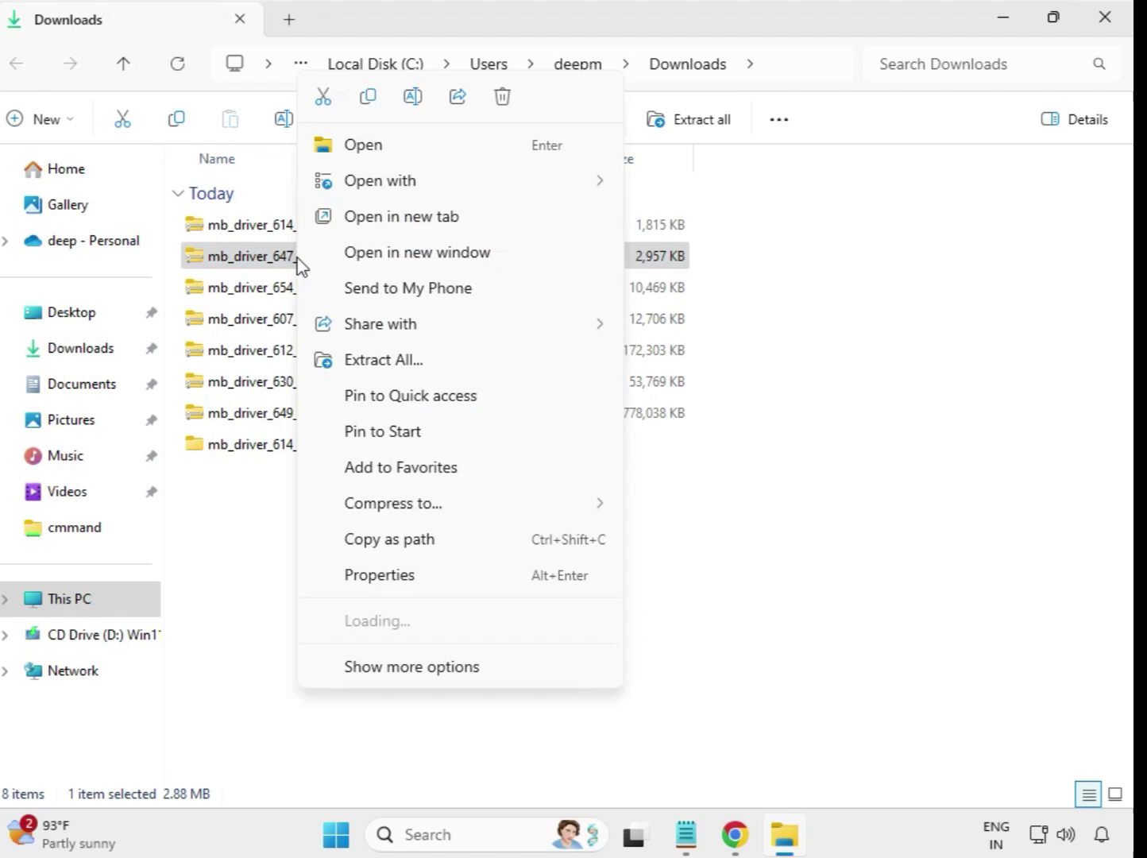
left_click(389, 367)
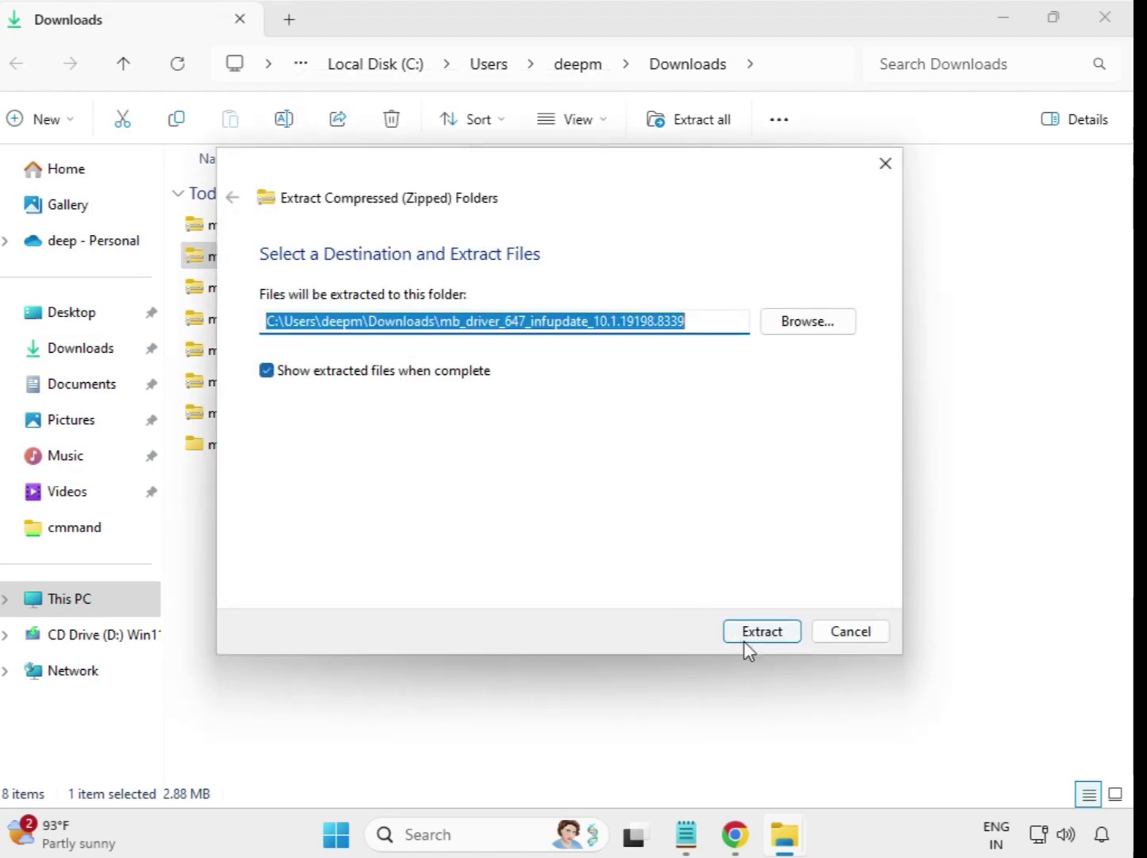
left_click(751, 639)
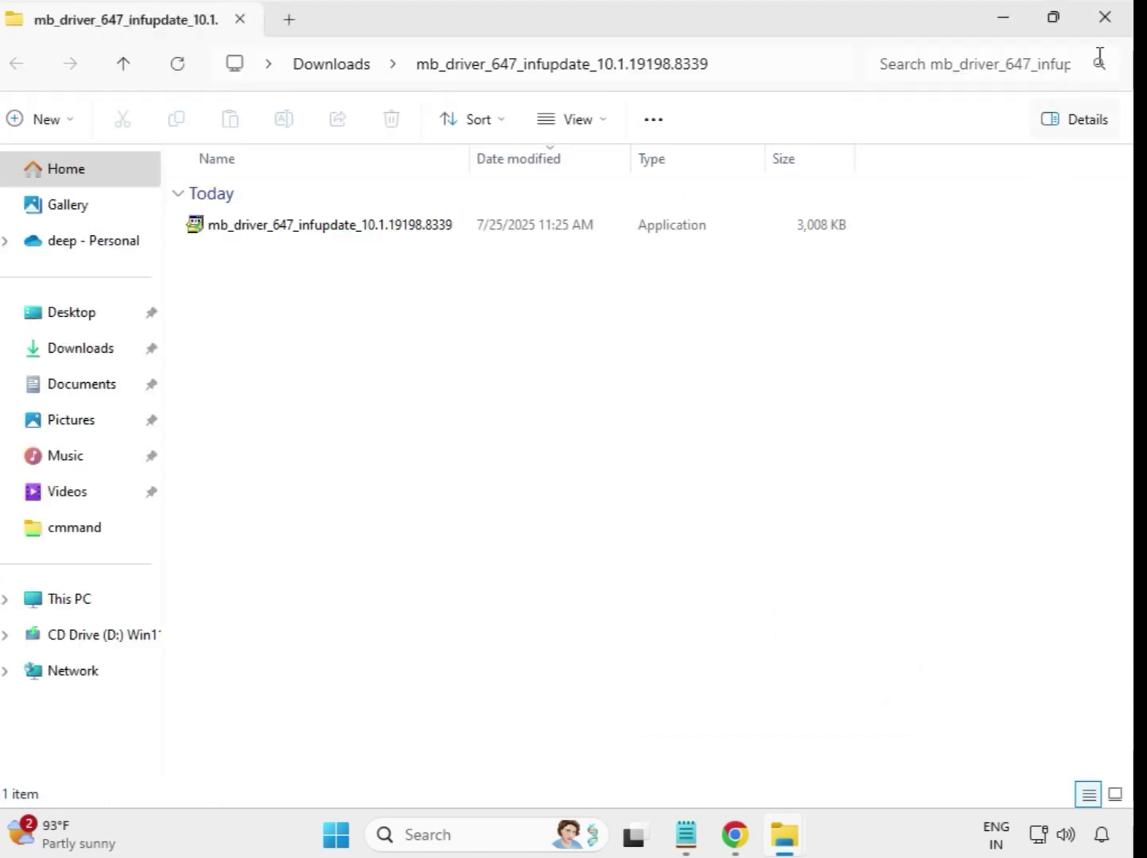
left_click(1105, 18)
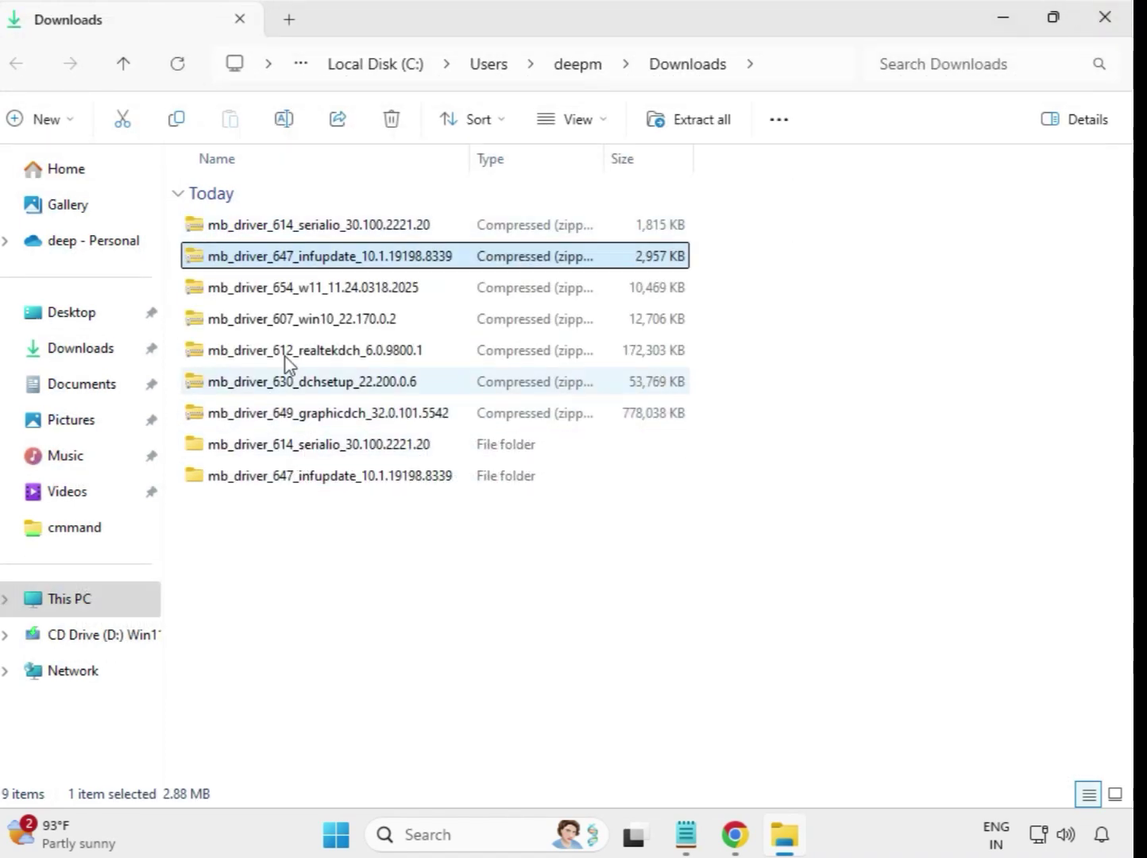
Step: Extract the mb_driver_654_w11_11.24.0318.2025 archive to its default folder in Downloads and close the window with the extracted files
left_click(292, 296)
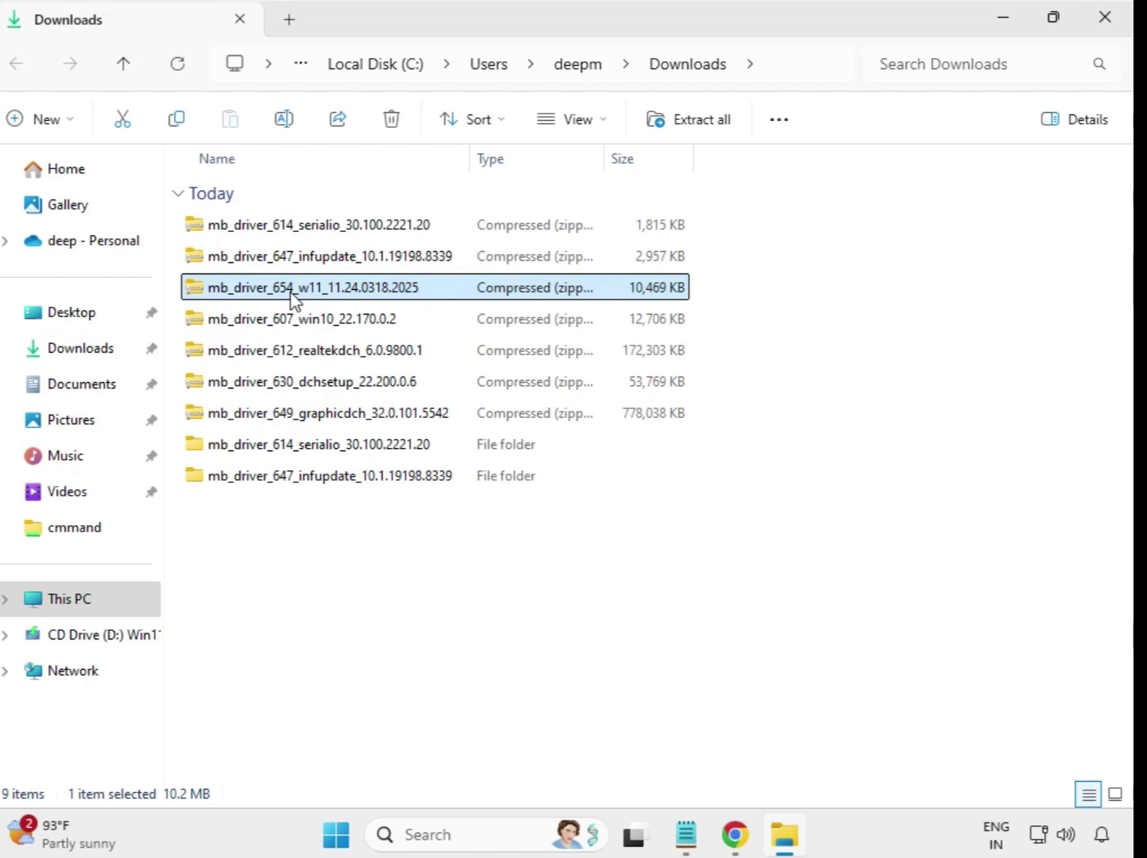
right_click(291, 300)
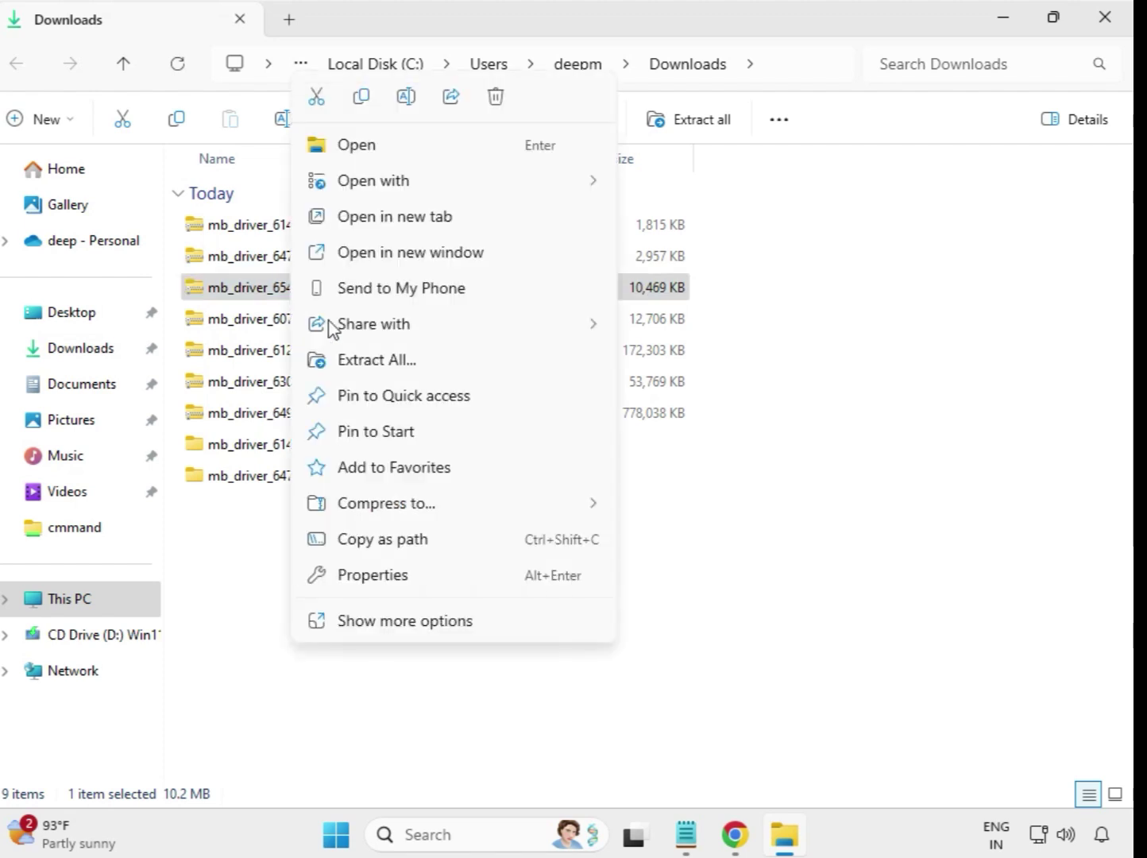
left_click(395, 362)
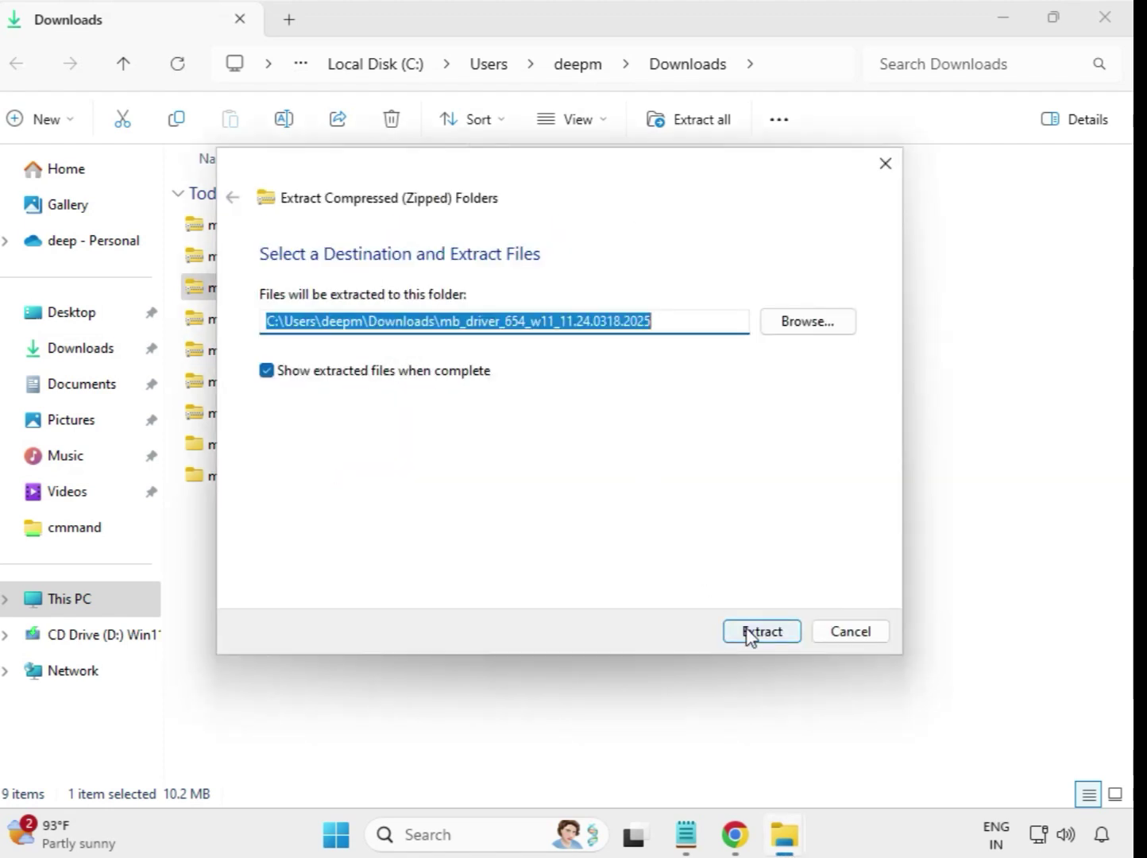
left_click(750, 633)
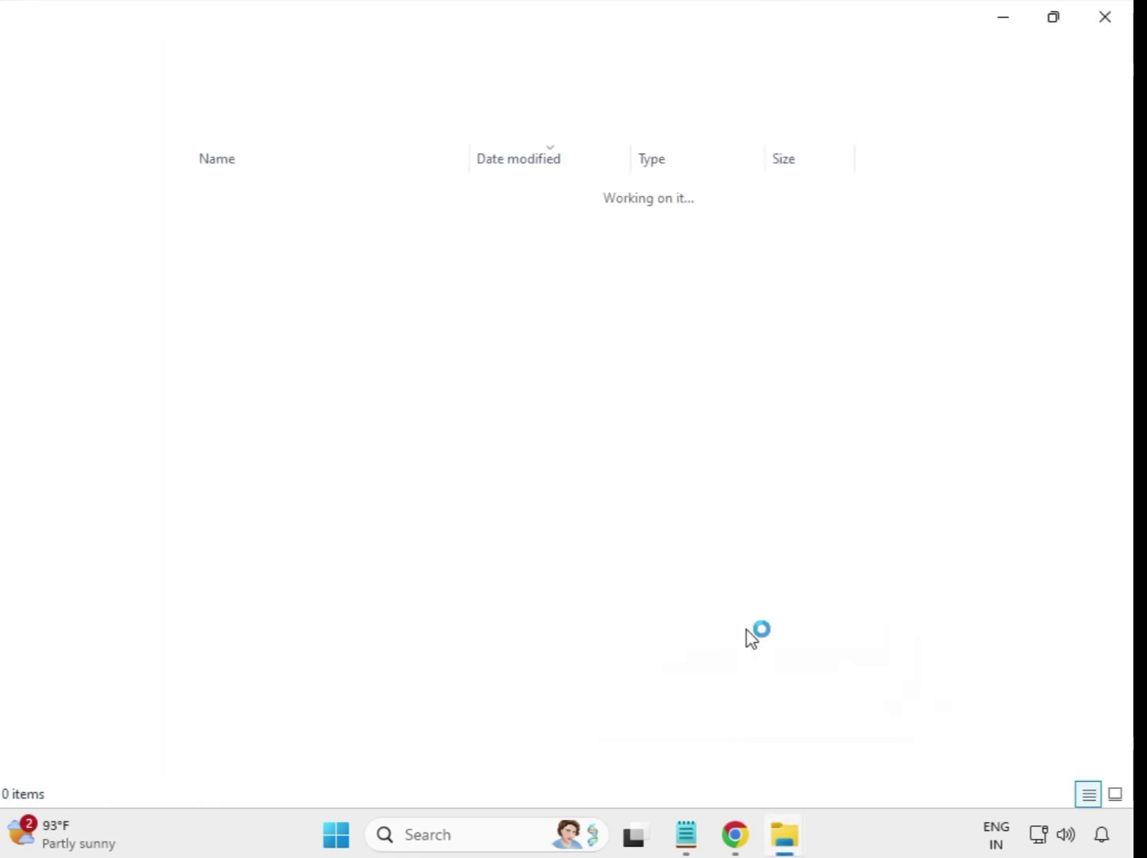
left_click(1107, 19)
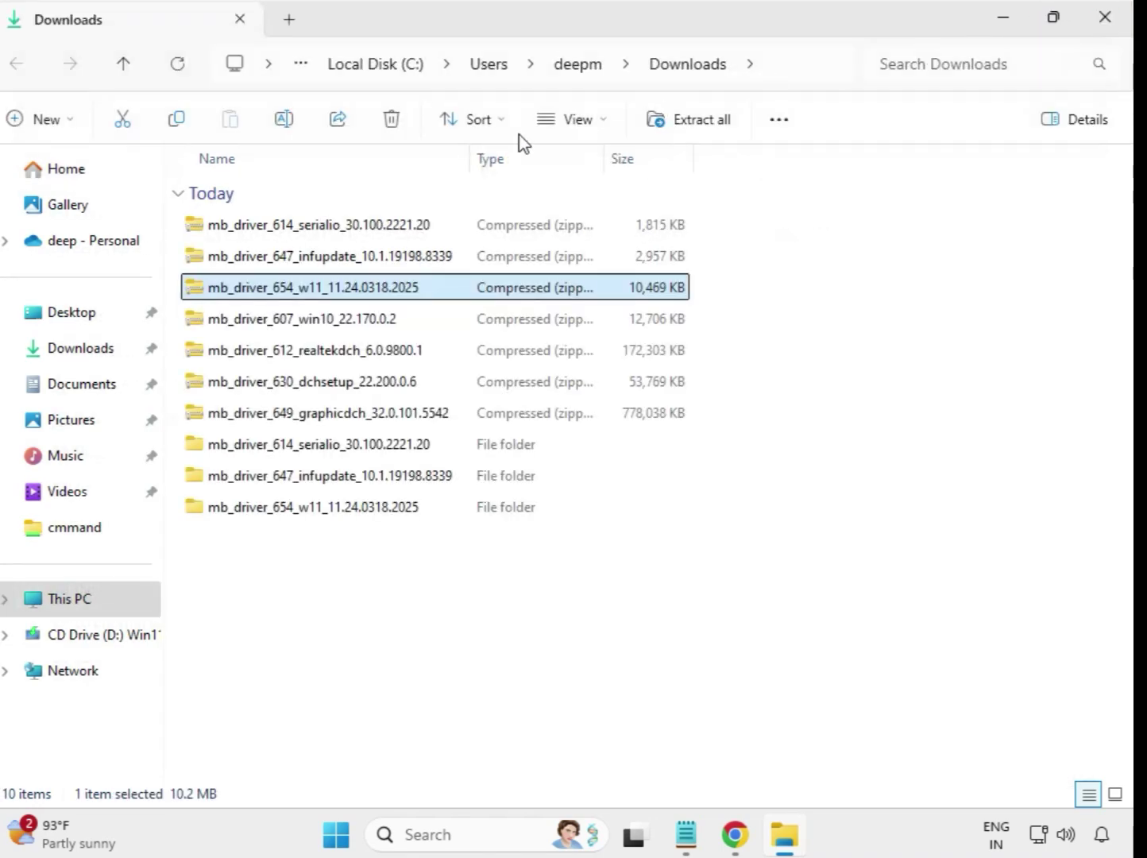
Step: Extract the mb_driver_607_win10_22.170.0.2 archive to its default folder in Downloads and close the window with the extracted files
left_click(261, 322)
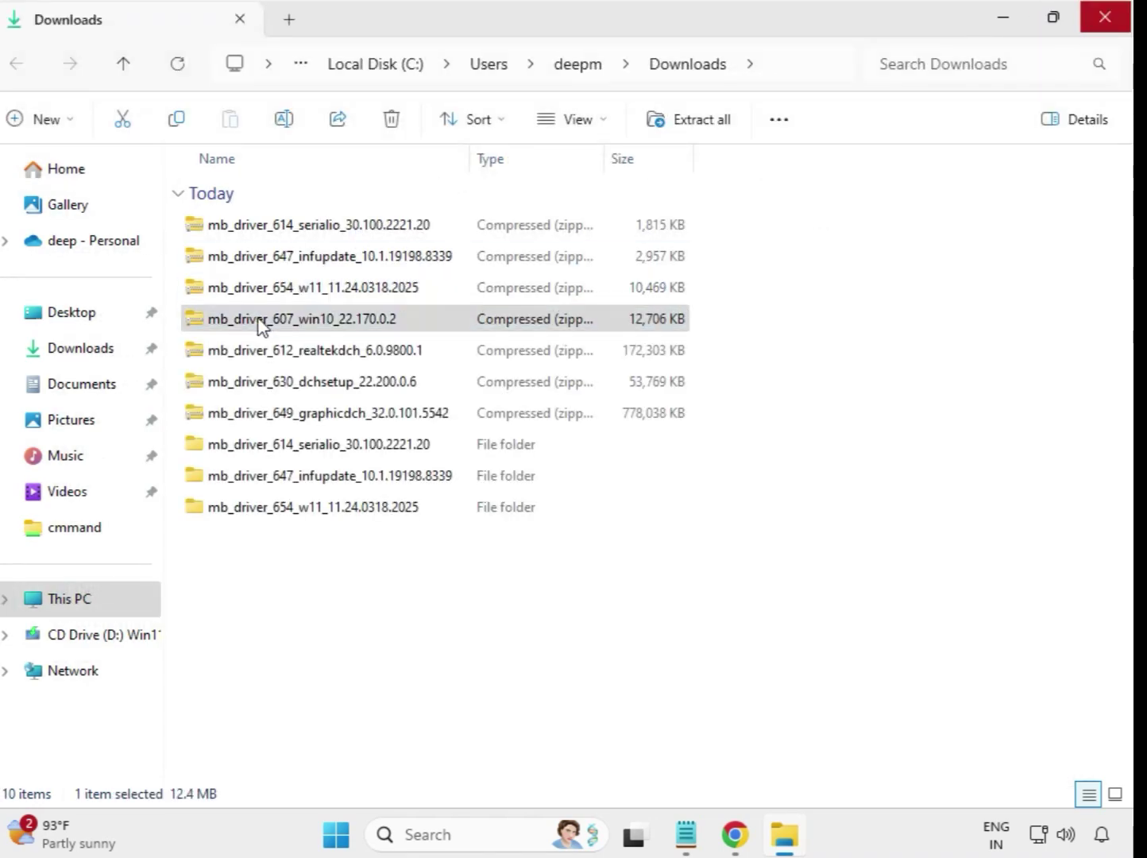
right_click(260, 322)
left_click(354, 366)
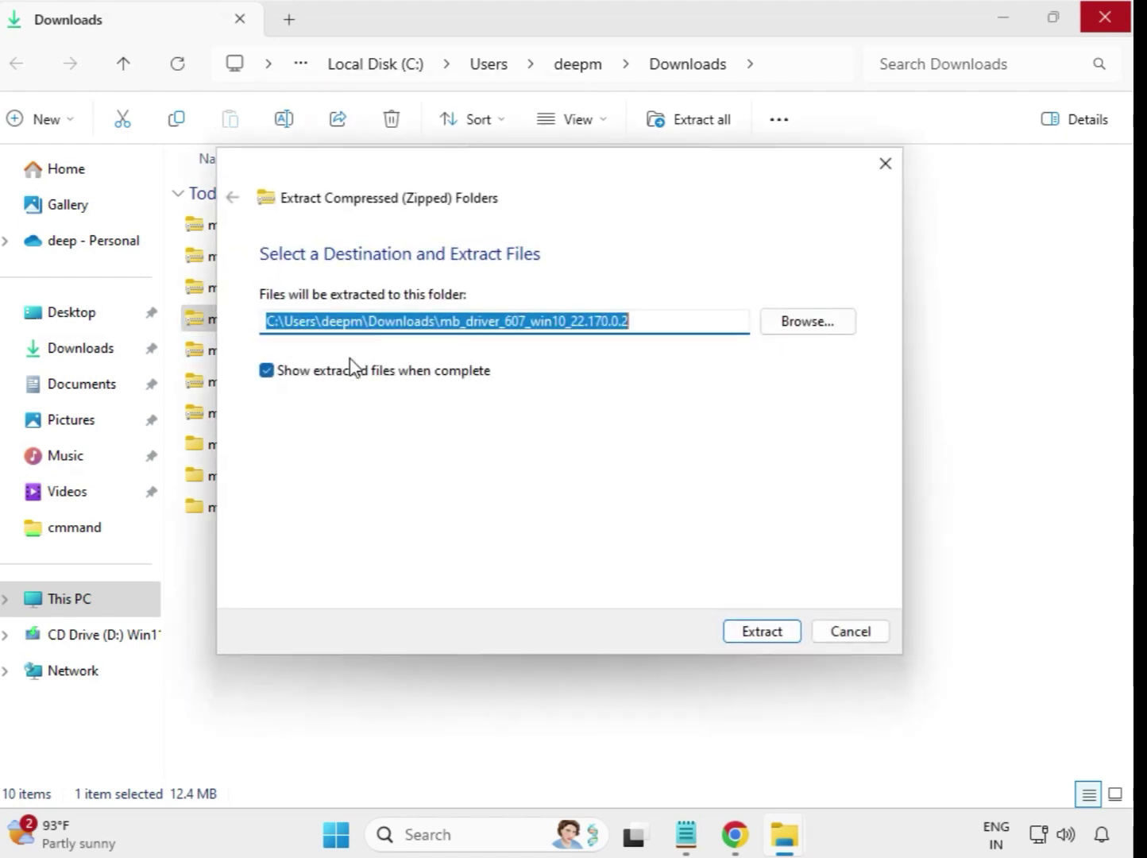
left_click(768, 632)
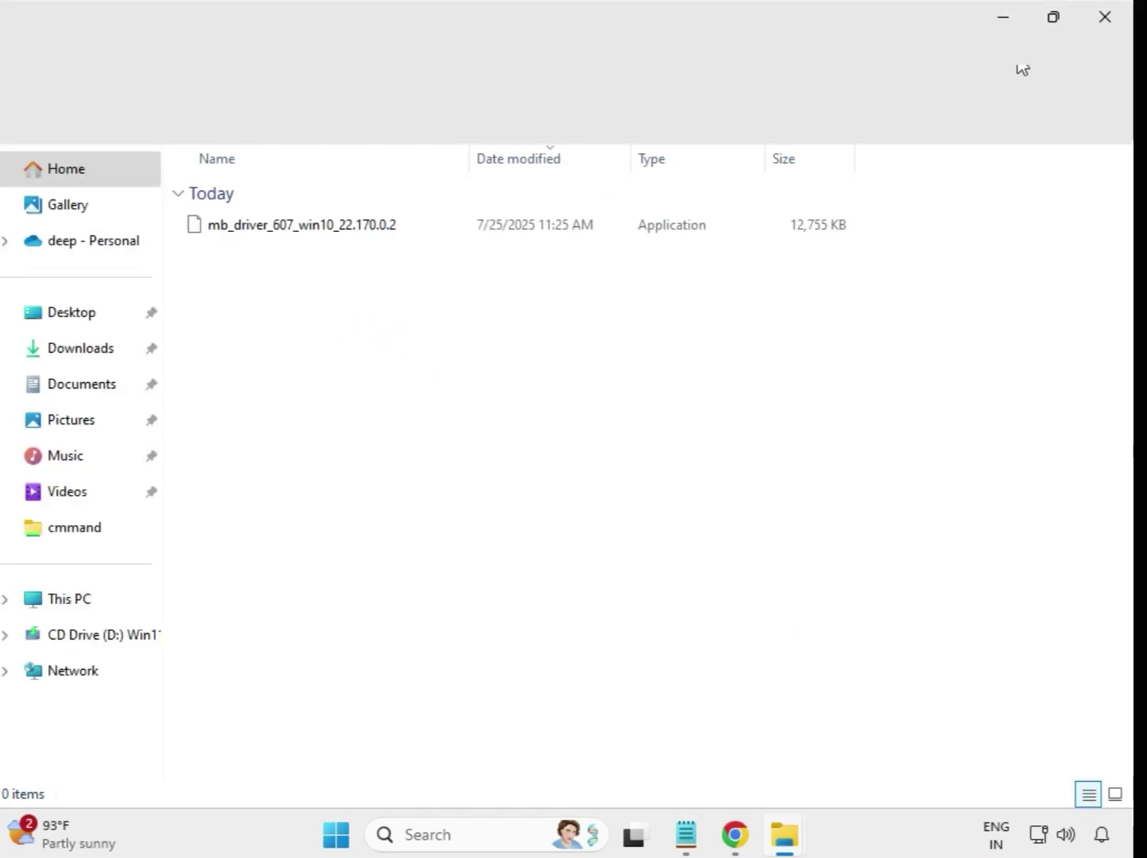
left_click(1119, 13)
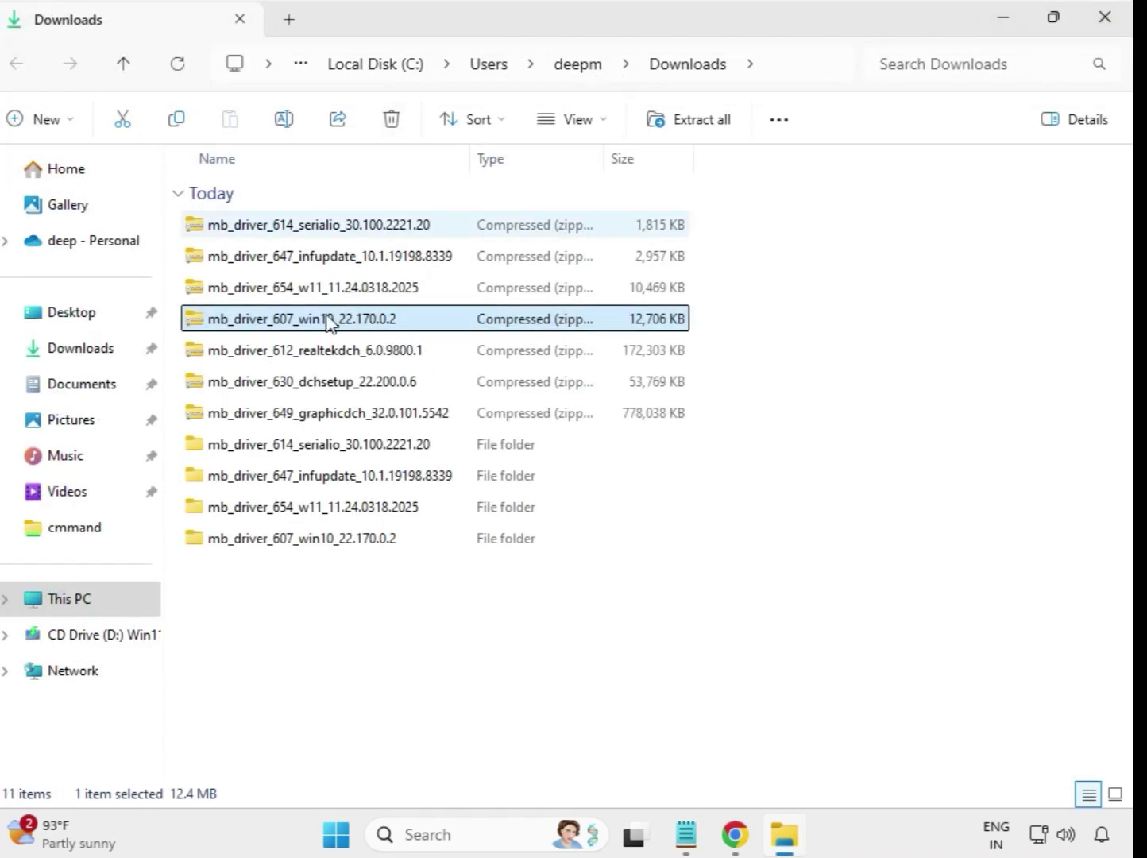
Step: Extract the mb_driver_612_realtekdch_6.0.9800.1 archive to its default folder in Downloads and close the window with the extracted files
left_click(325, 356)
right_click(325, 358)
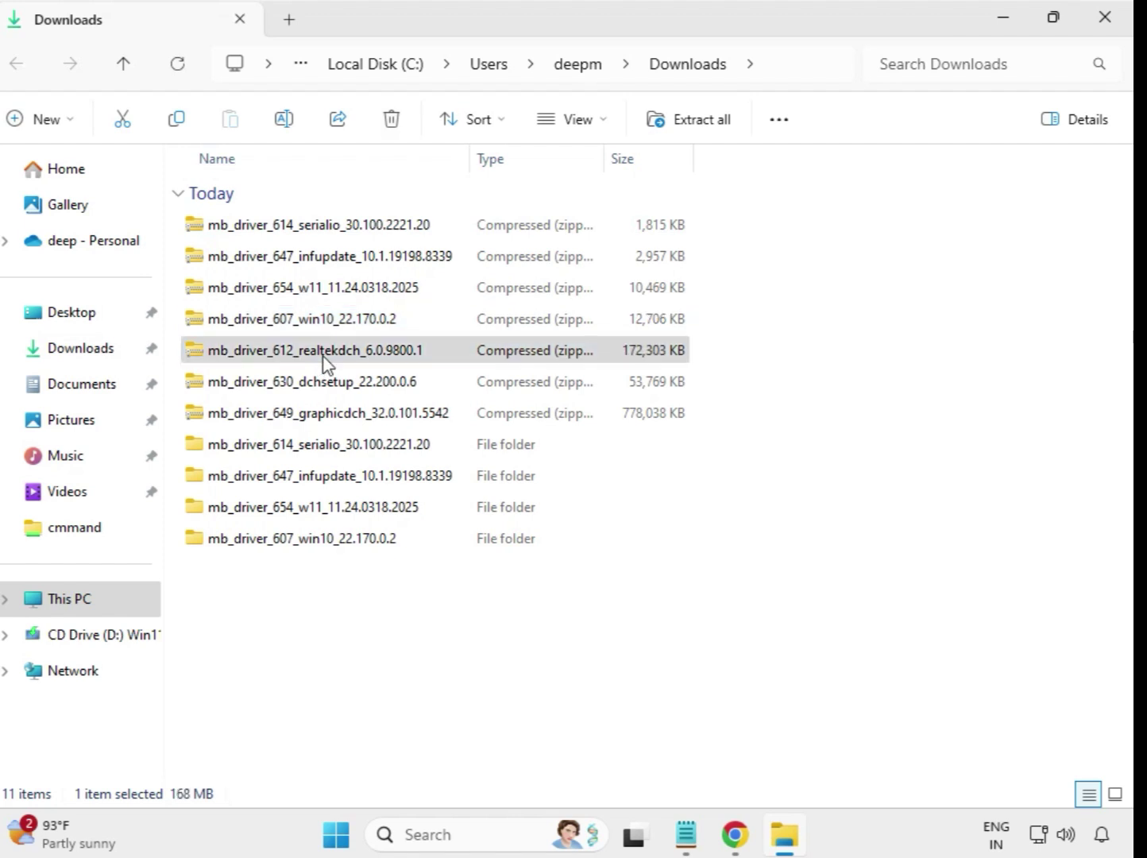
left_click(443, 361)
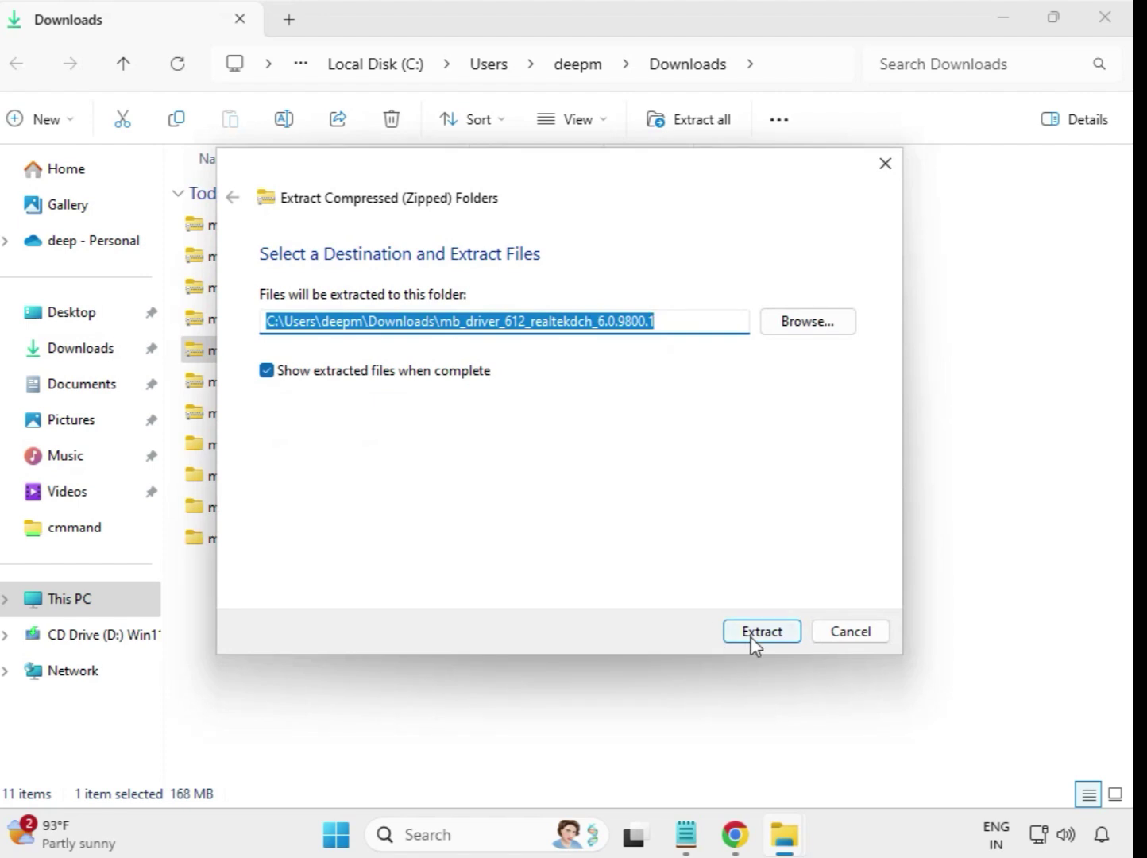
left_click(756, 635)
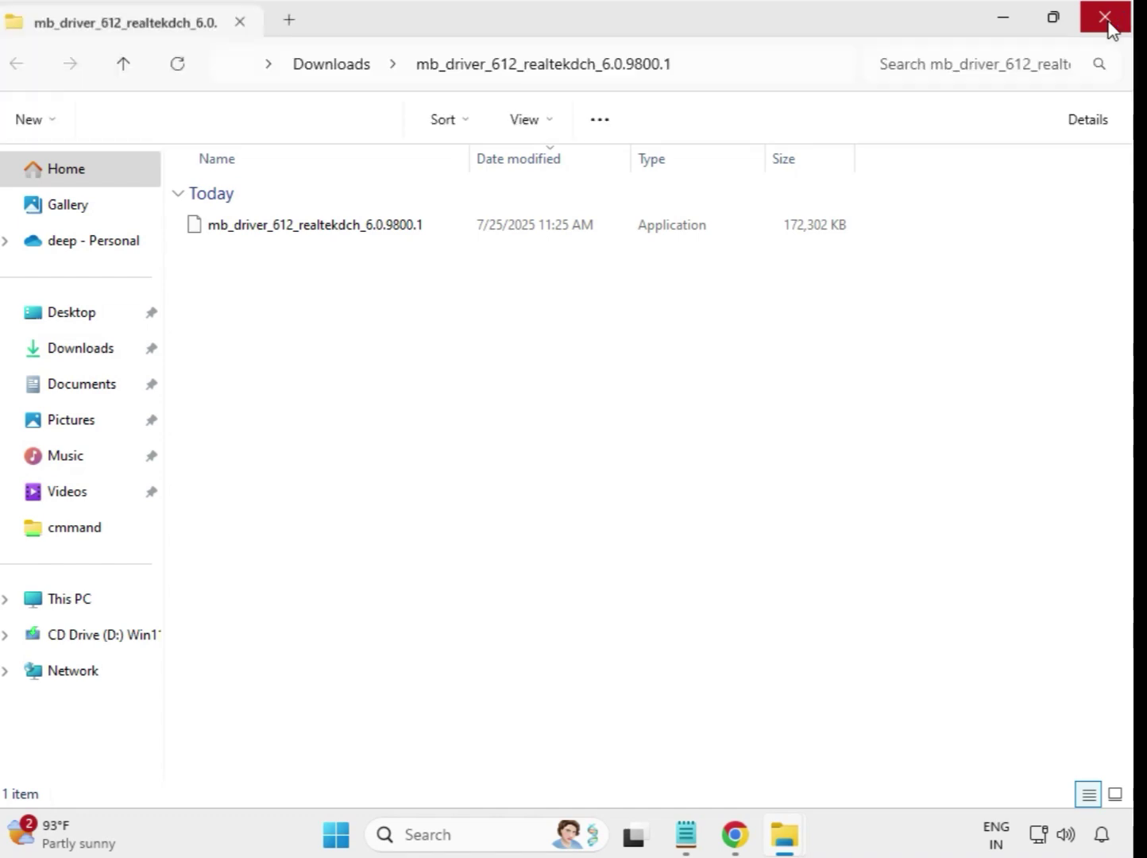
left_click(1110, 24)
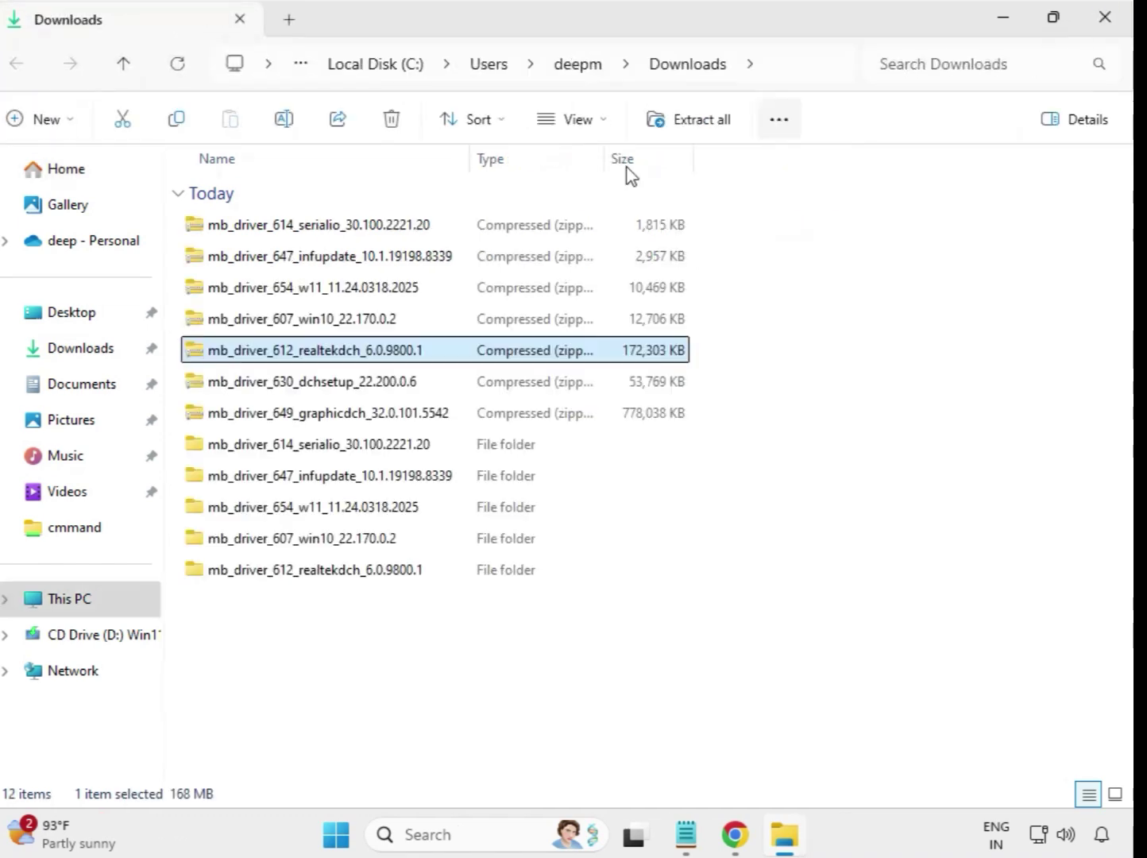
Step: Extract the mb_driver_630_dchsetup_22.200.0.6 archive to its default folder in Downloads and close the window with the extracted files
left_click(317, 387)
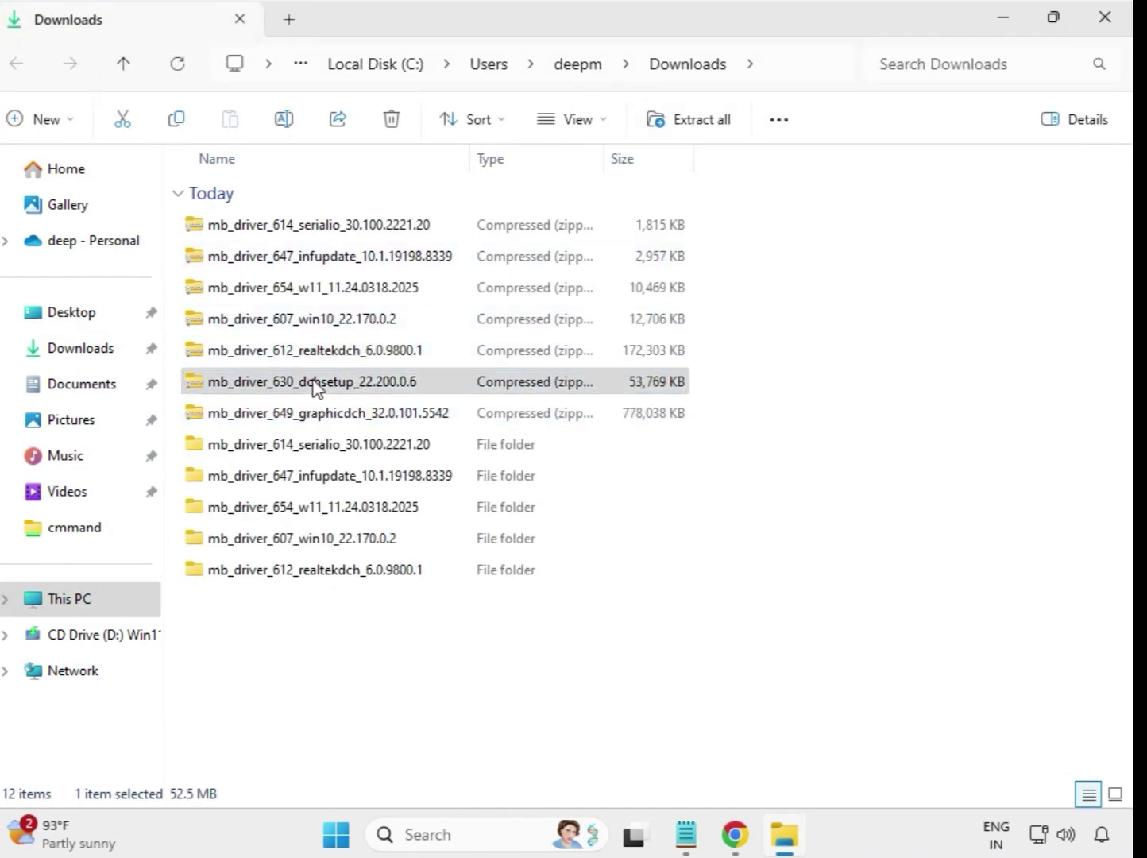
right_click(316, 388)
left_click(398, 375)
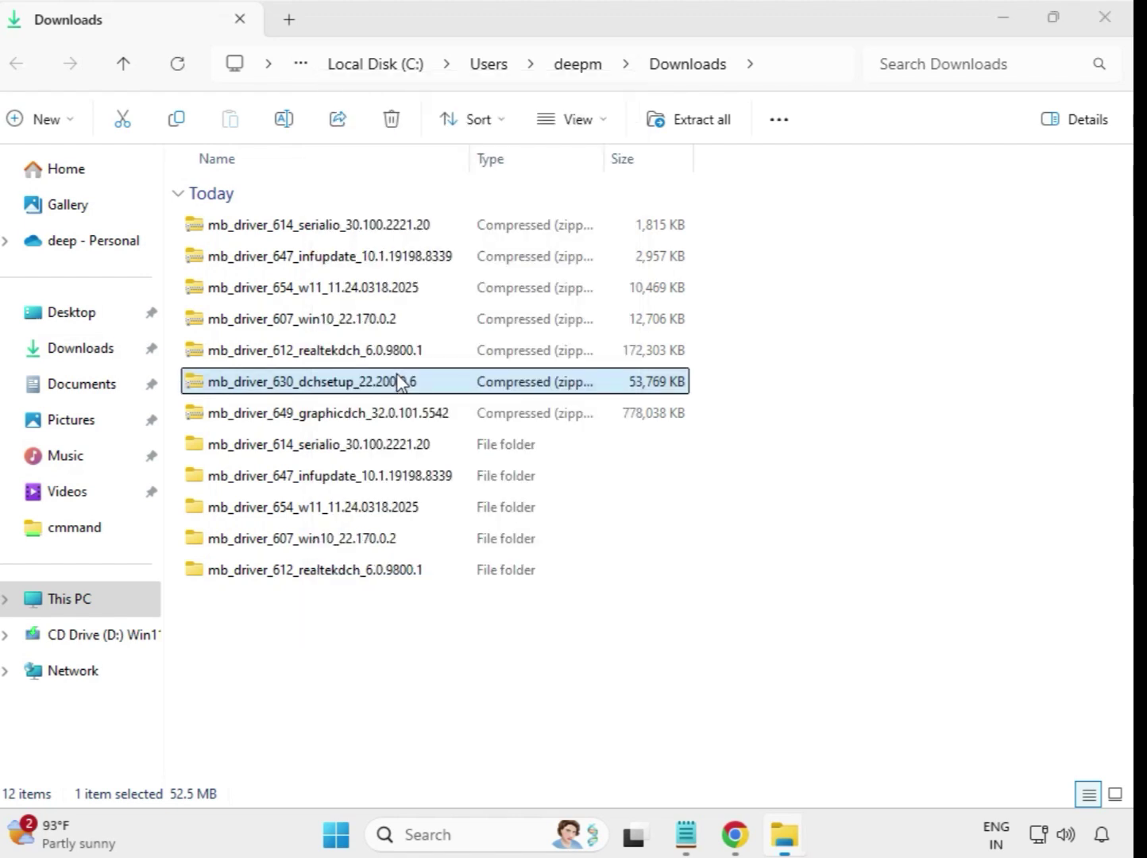
left_click(757, 631)
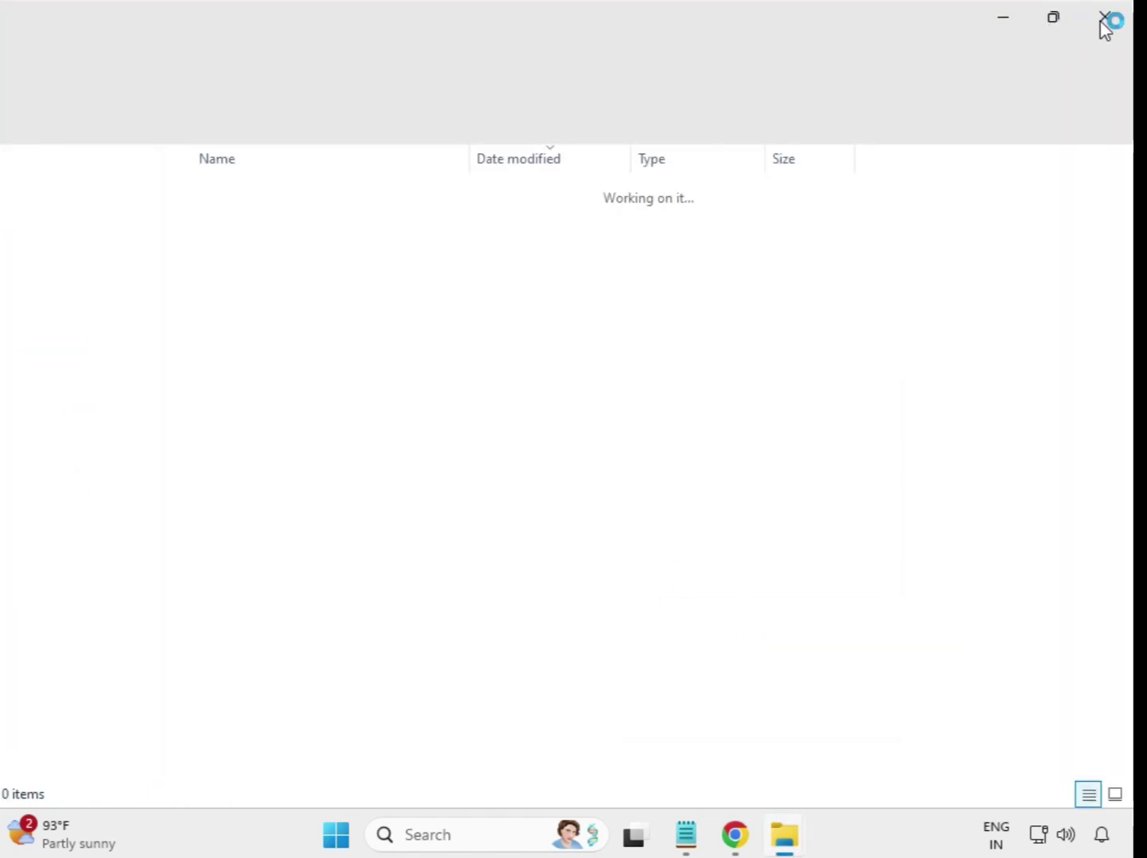
left_click(1105, 19)
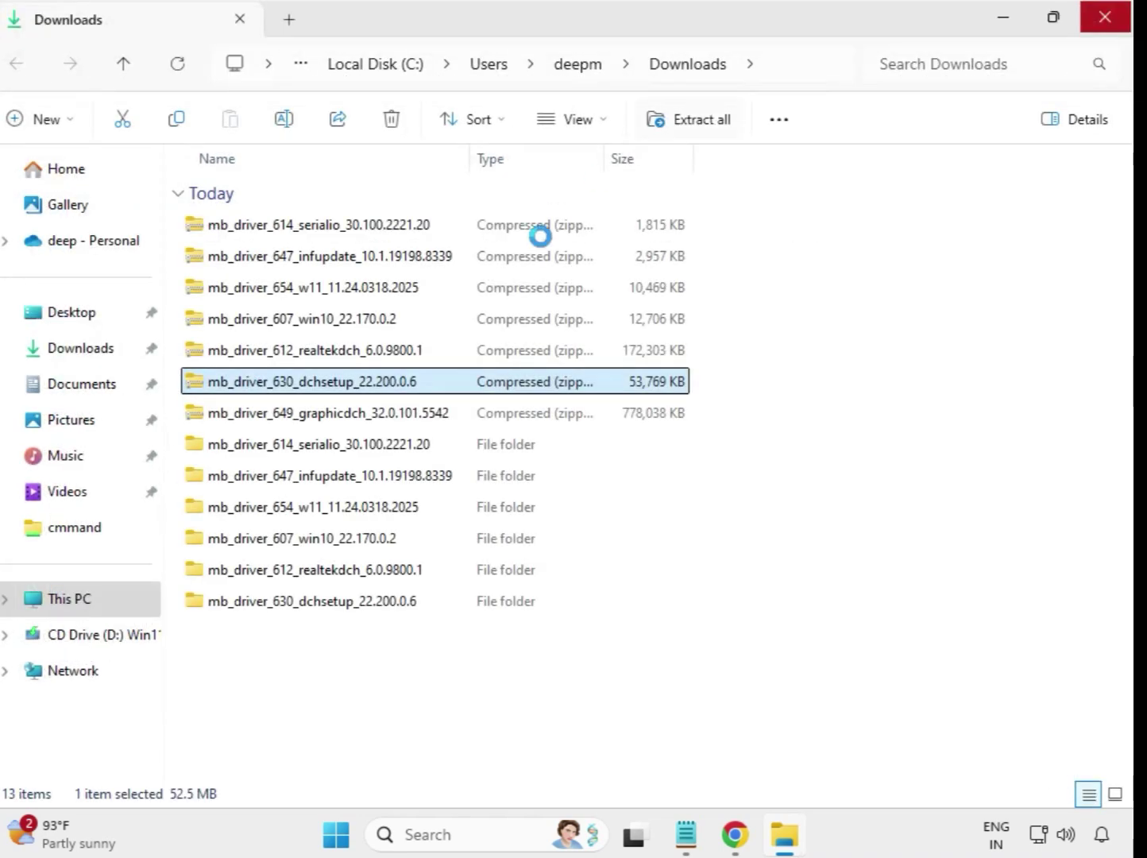
Step: Extract the mb_driver_649_graphicdch_32.0.101.5542 archive to its default folder in Downloads and close the window with the extracted files
left_click(348, 423)
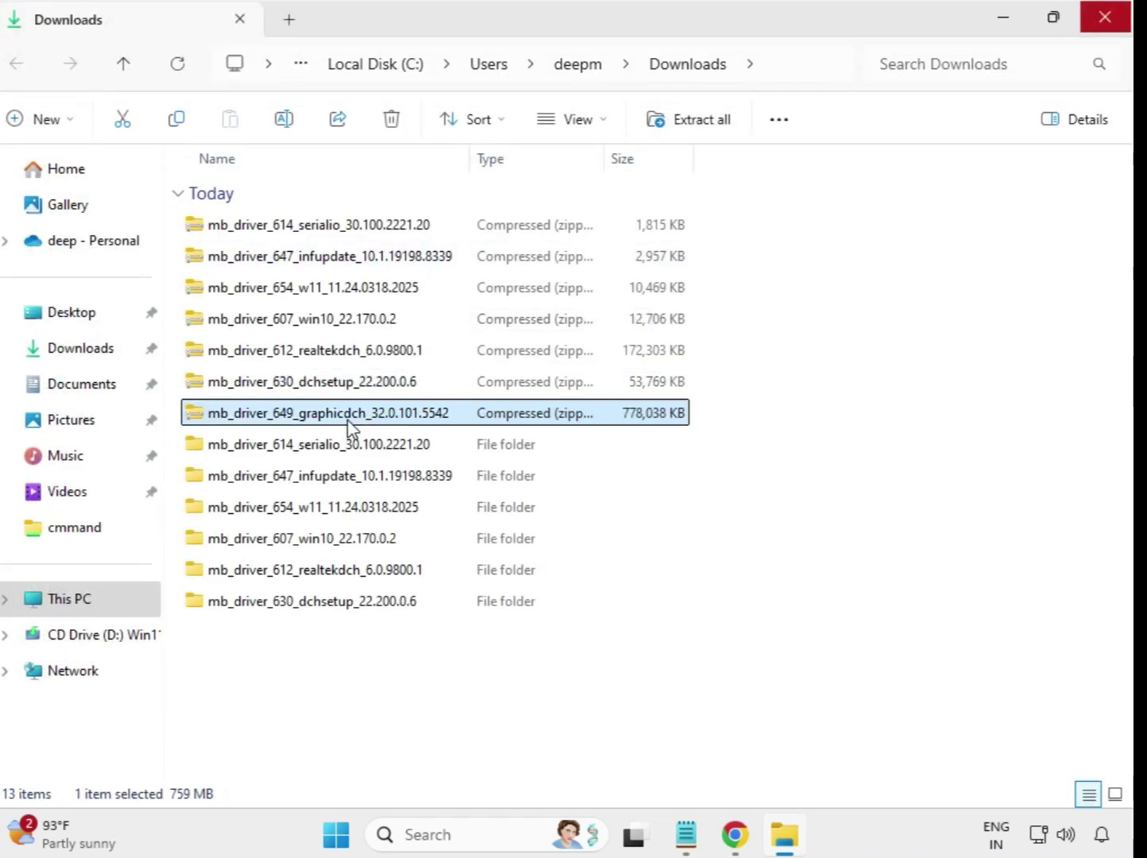
right_click(348, 422)
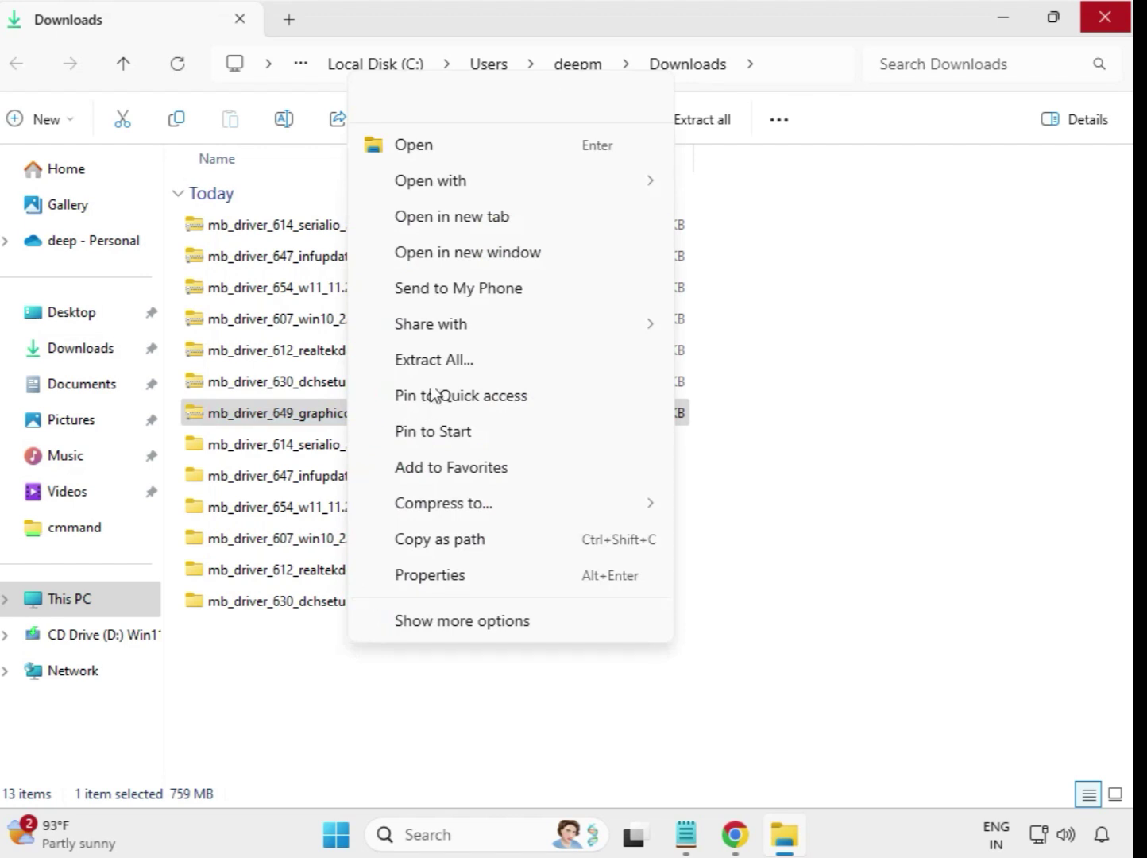
left_click(452, 362)
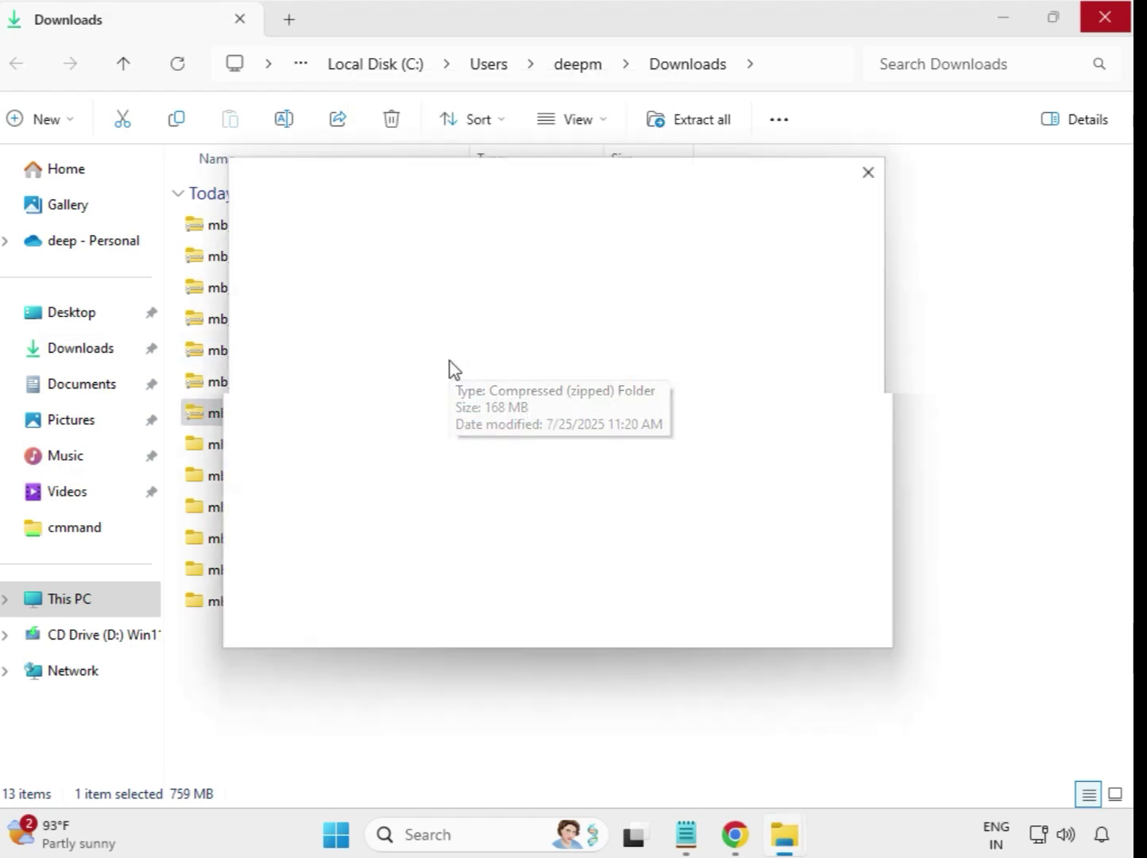
left_click(758, 632)
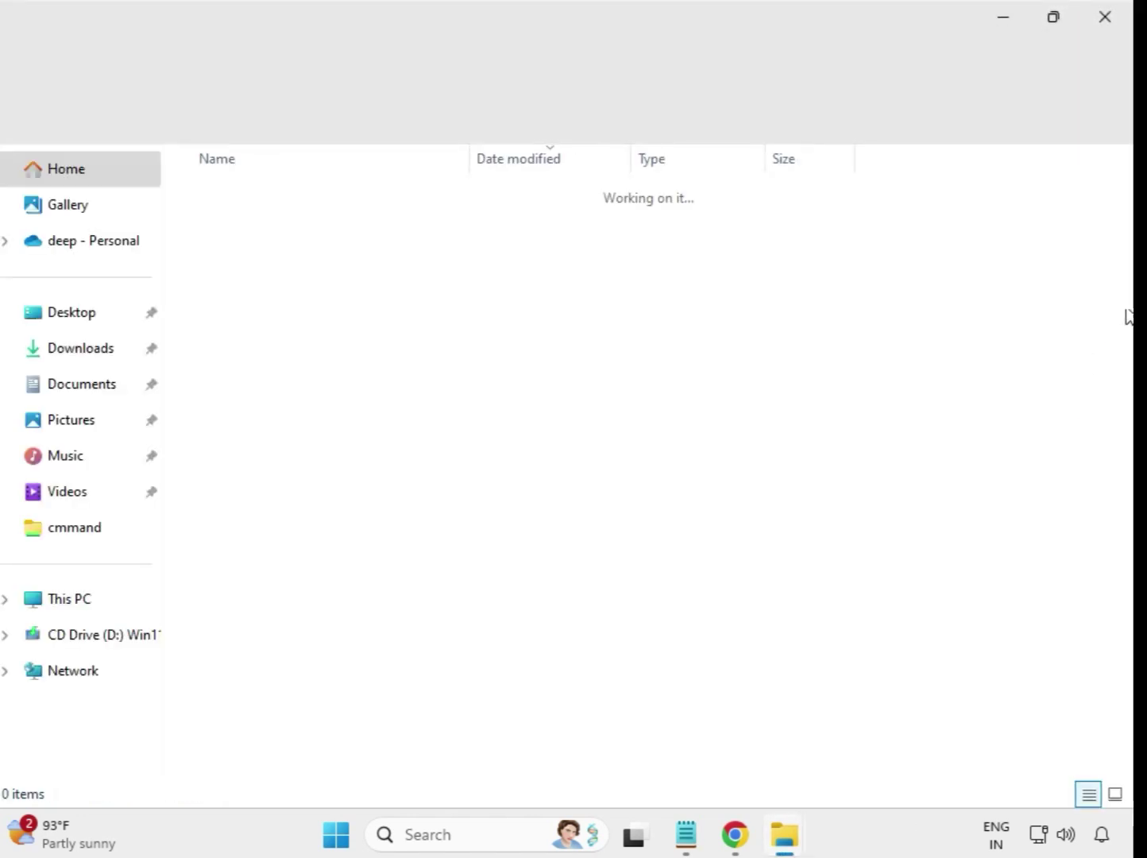
left_click(1104, 24)
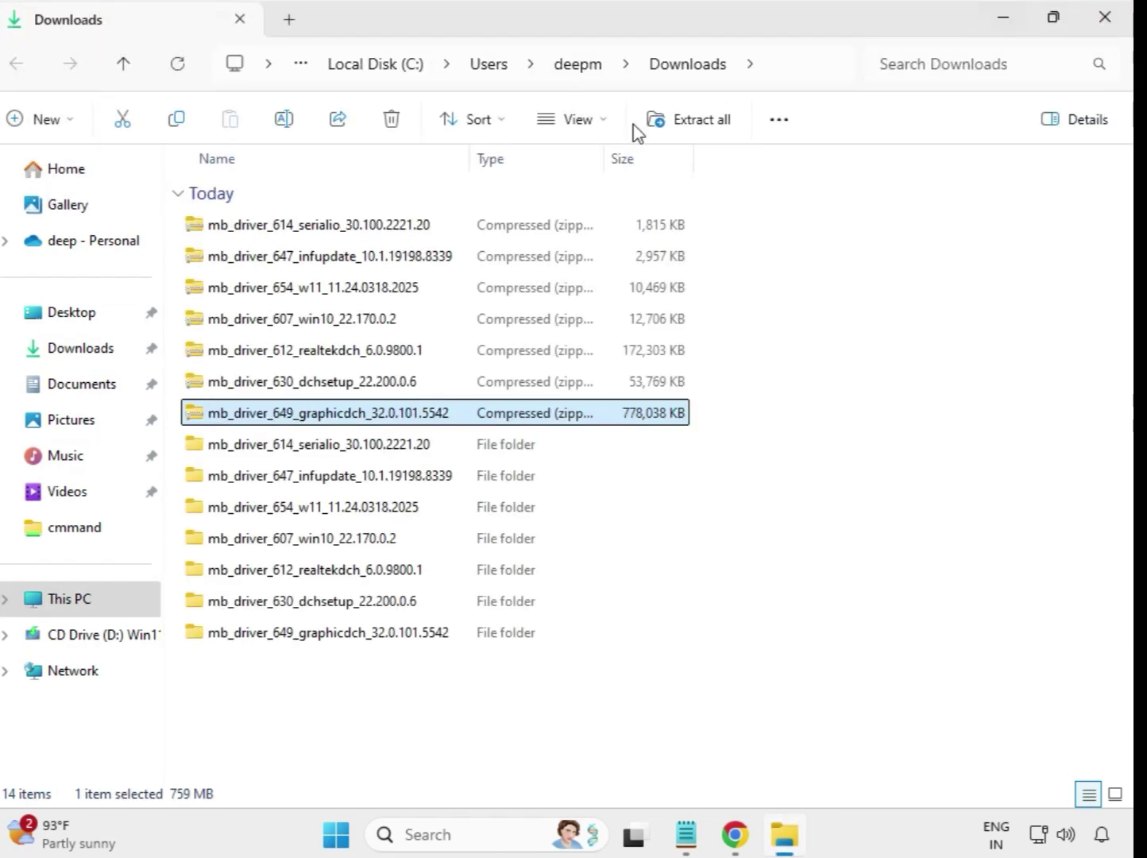
Step: Refresh the Downloads listing, then select the seven extracted driver folders together and clear the selection
left_click(753, 669)
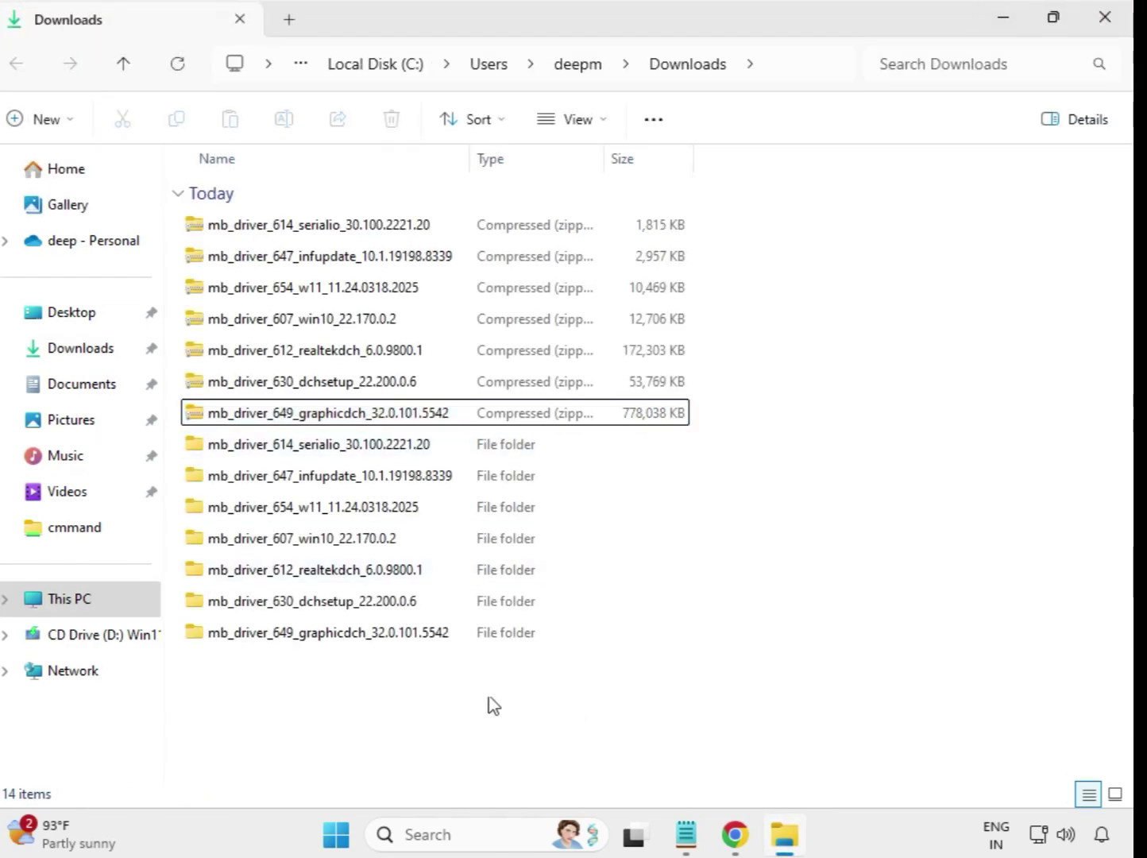
right_click(423, 684)
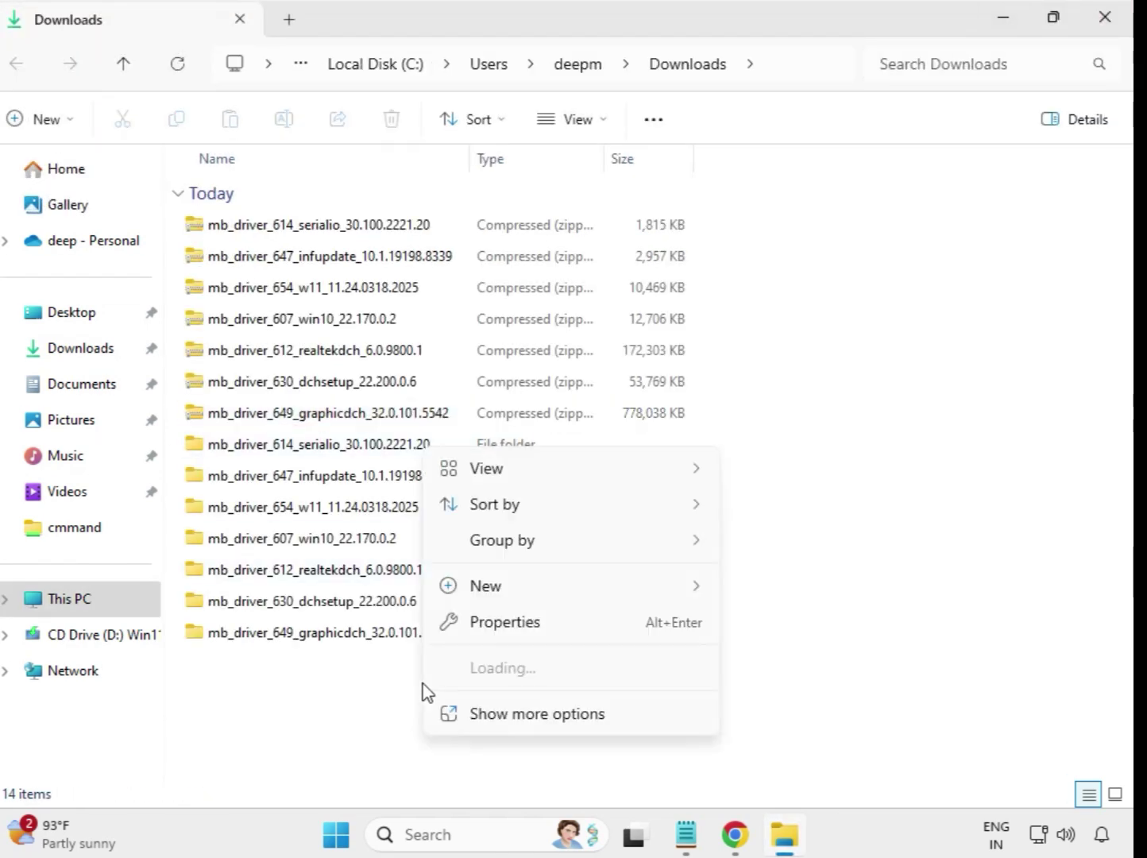
left_click(547, 706)
left_click(493, 476)
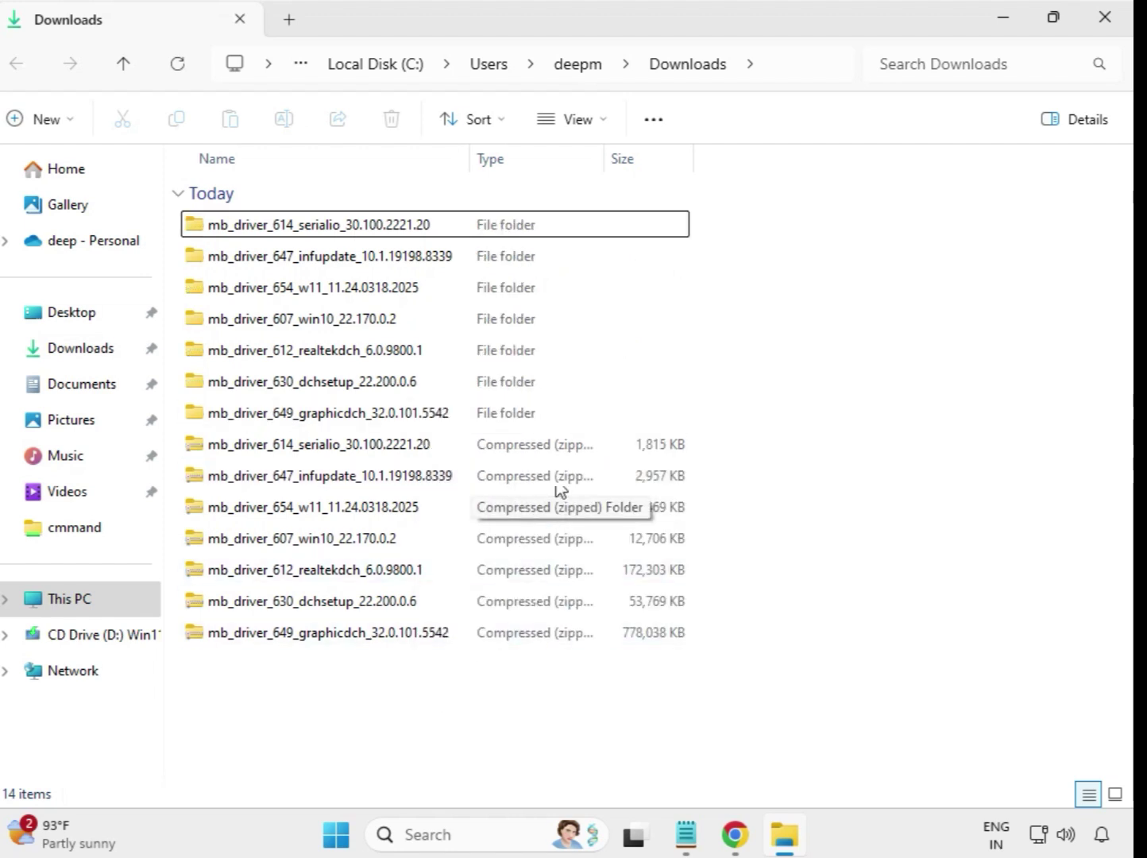
left_click_drag(702, 411, 436, 216)
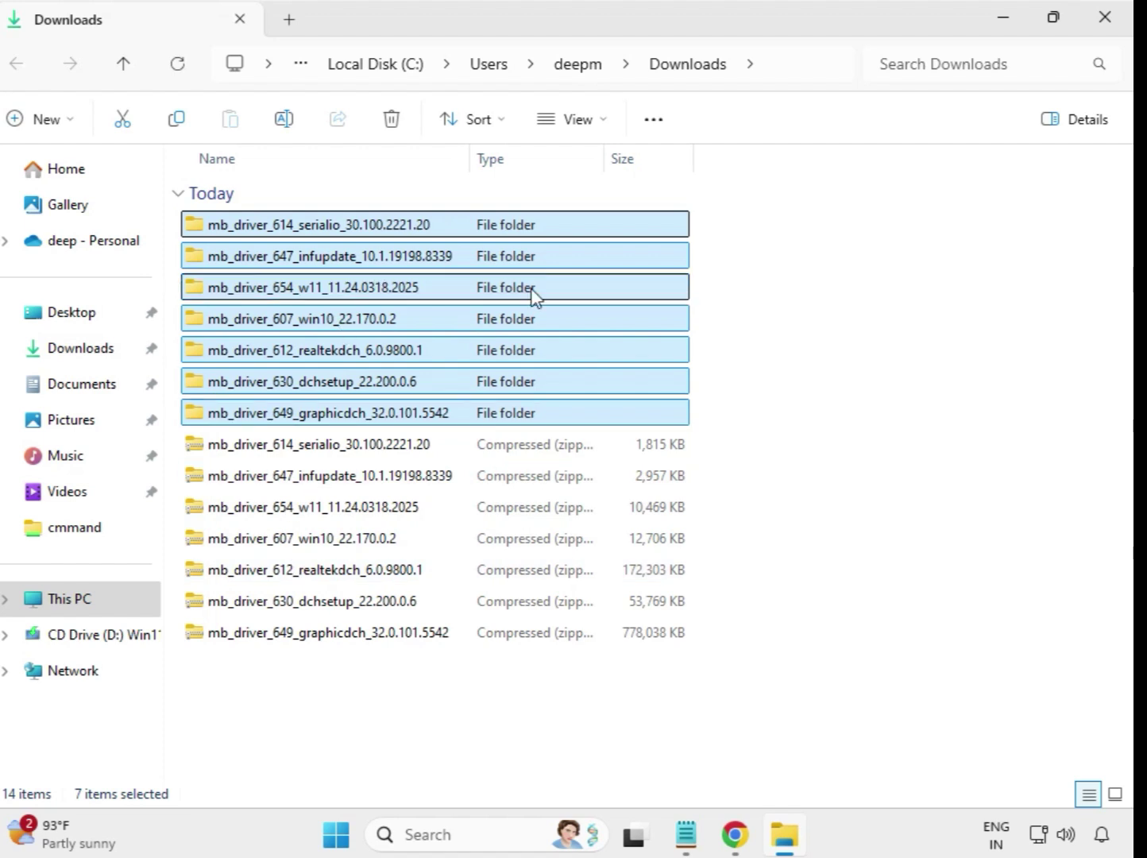
left_click(743, 276)
Step: Run the mb_driver_614_serialio_30.100.2221.20 installer from its extracted folder as administrator, allow it to make changes, and return to Downloads
double_click(321, 226)
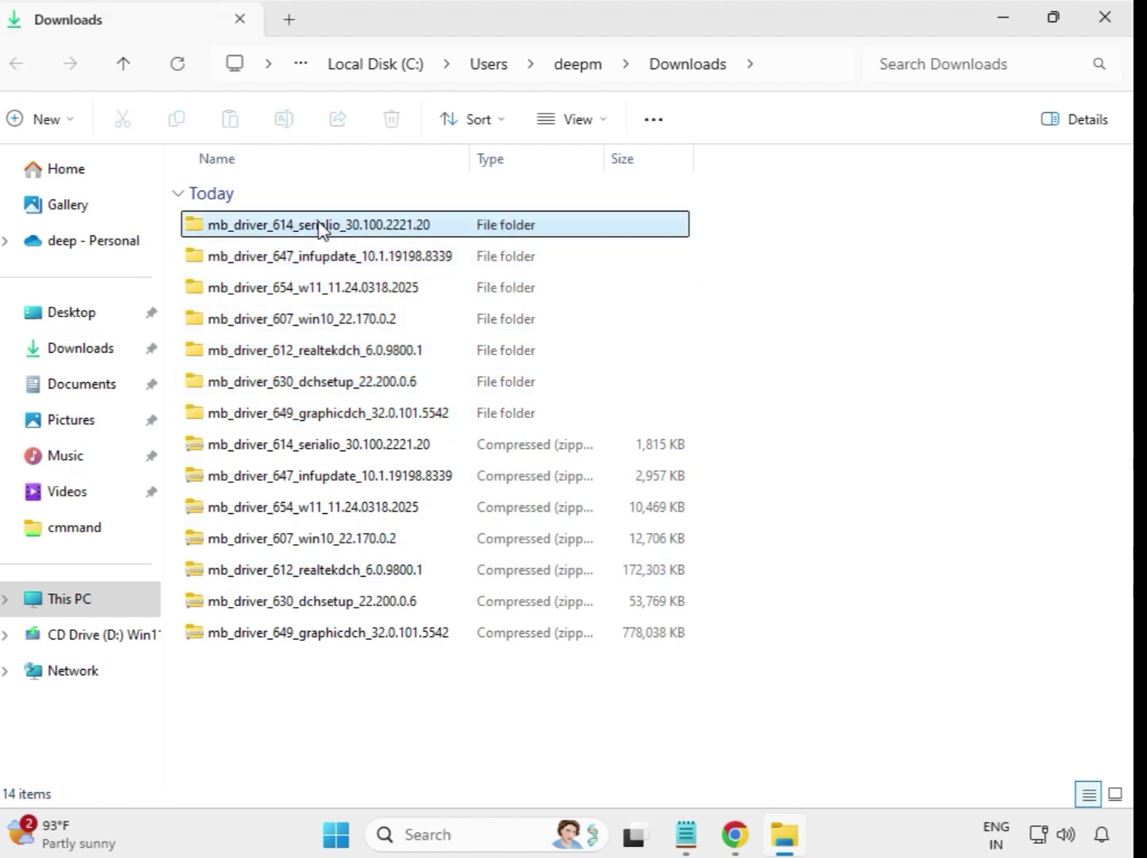
left_click(306, 231)
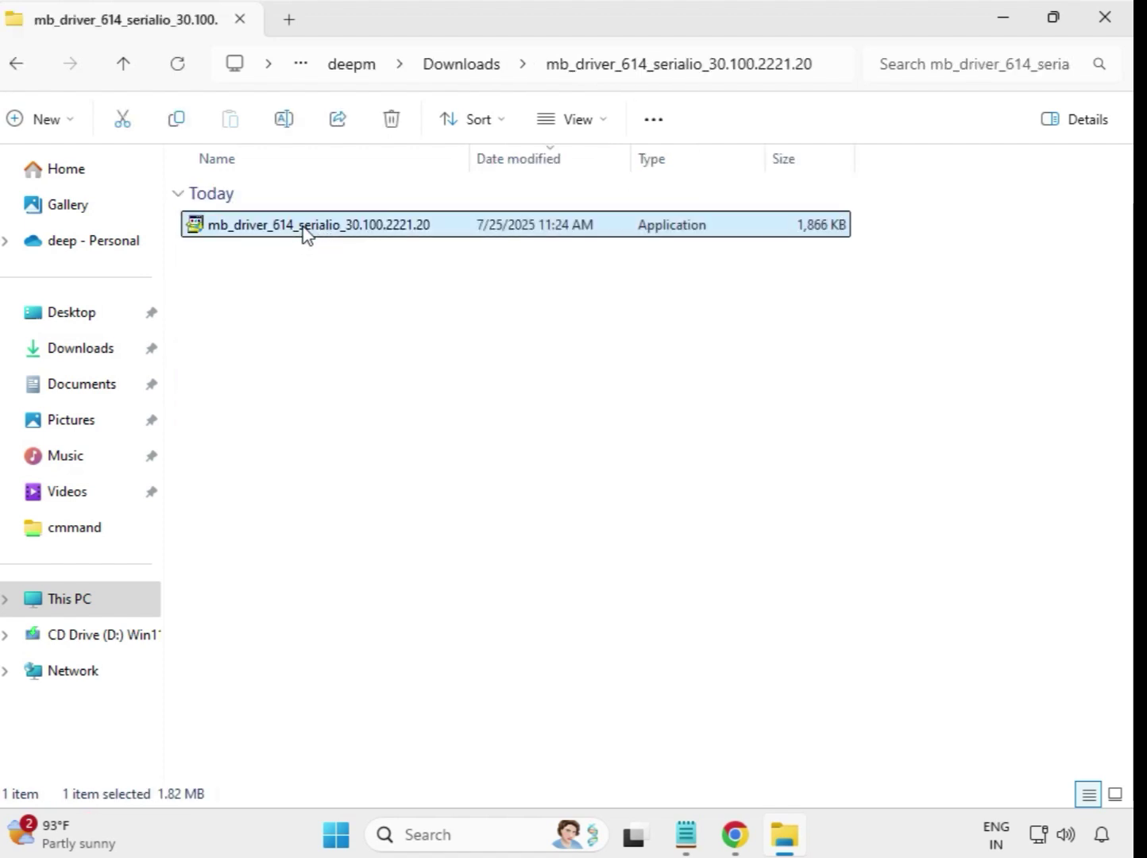
right_click(306, 232)
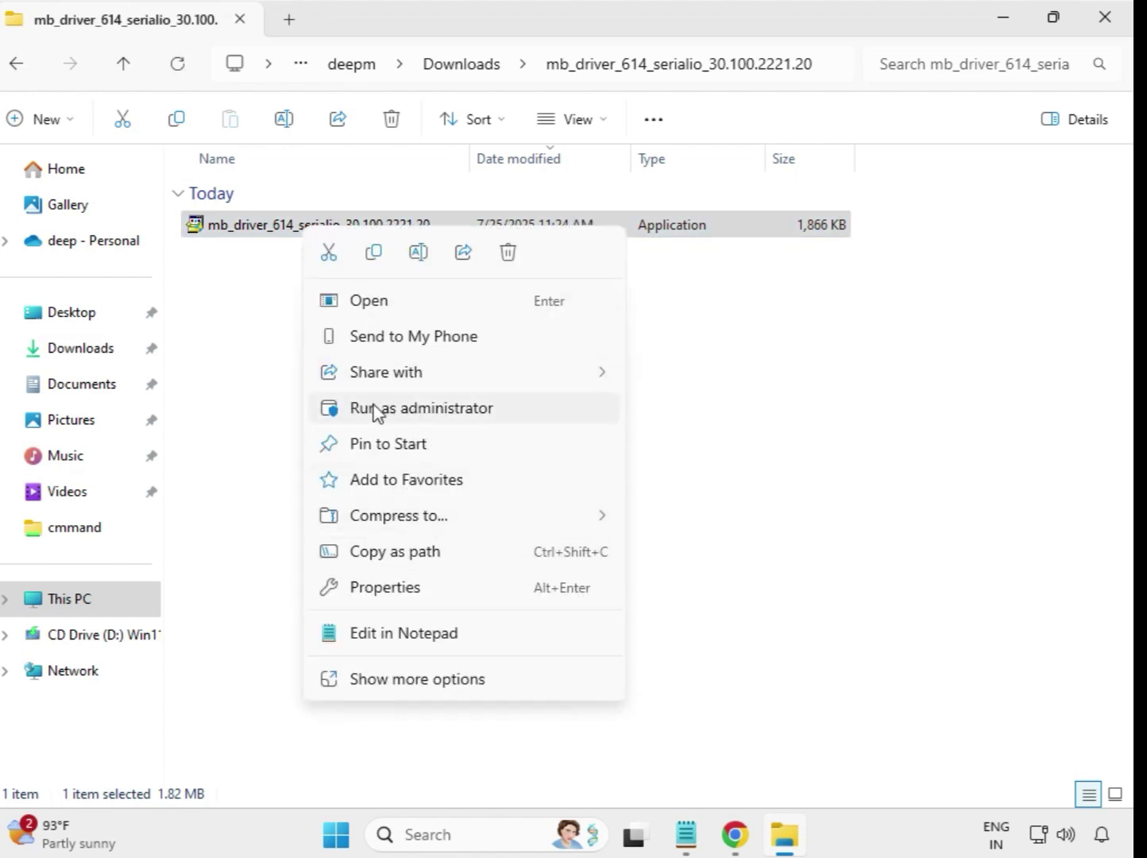
left_click(407, 412)
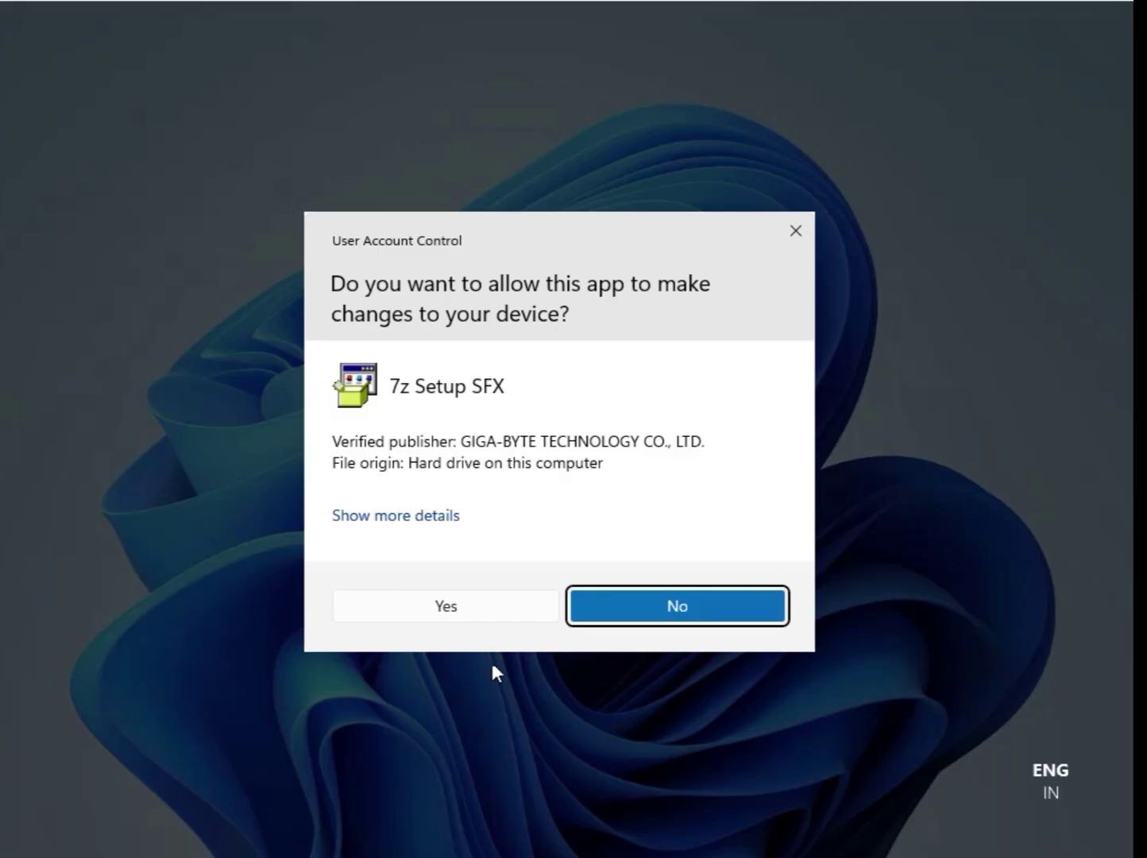
left_click(447, 606)
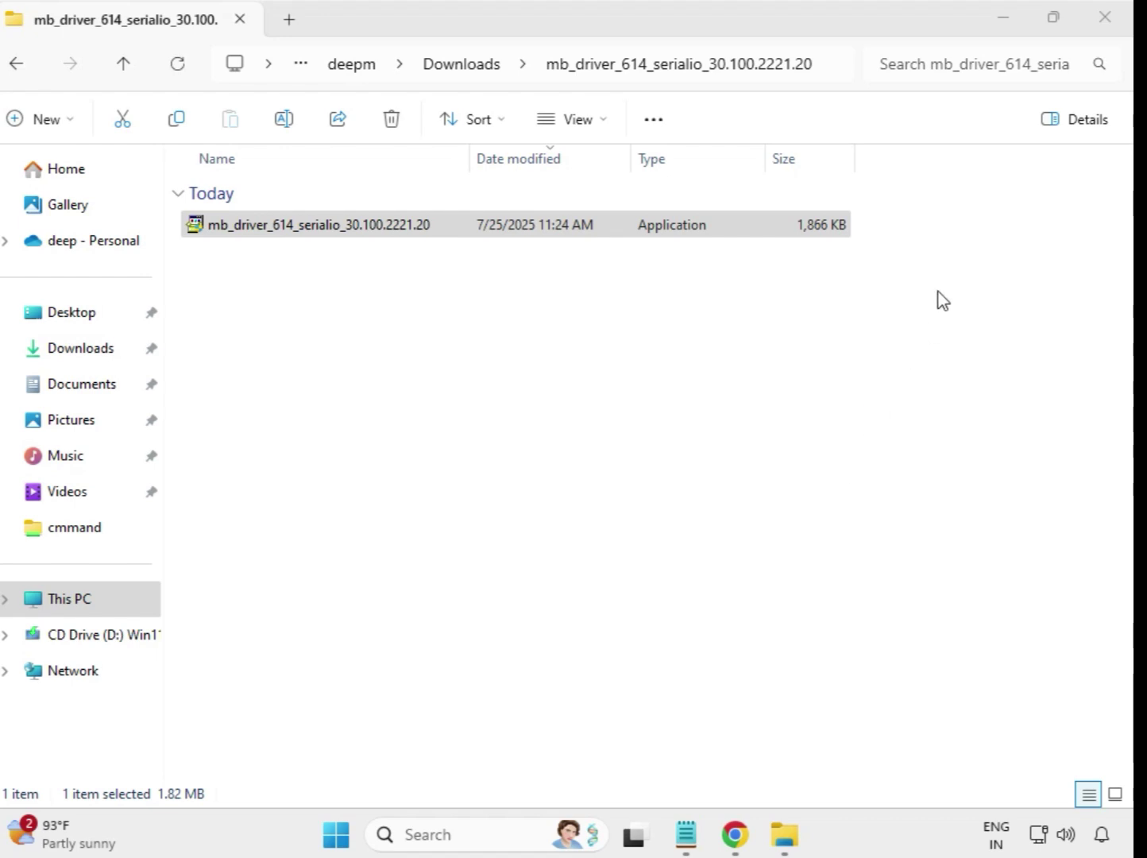
key("Escape")
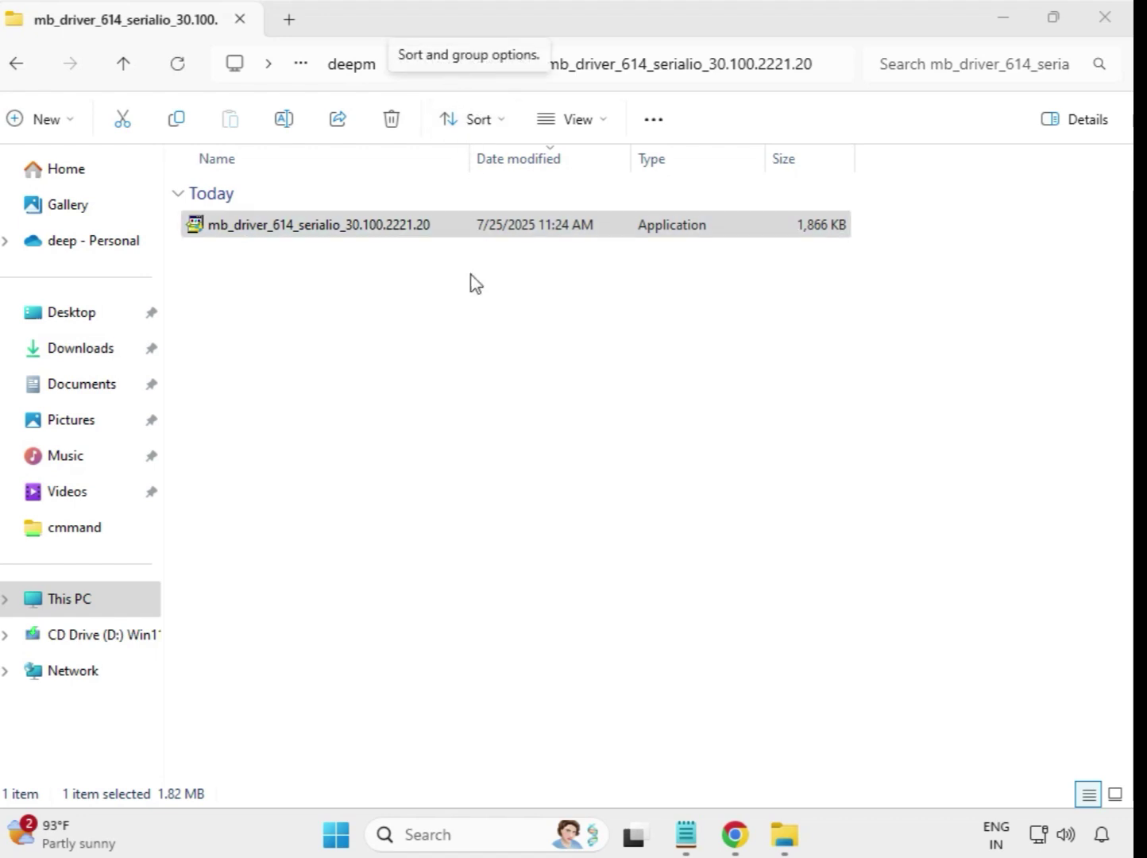
left_click(471, 232)
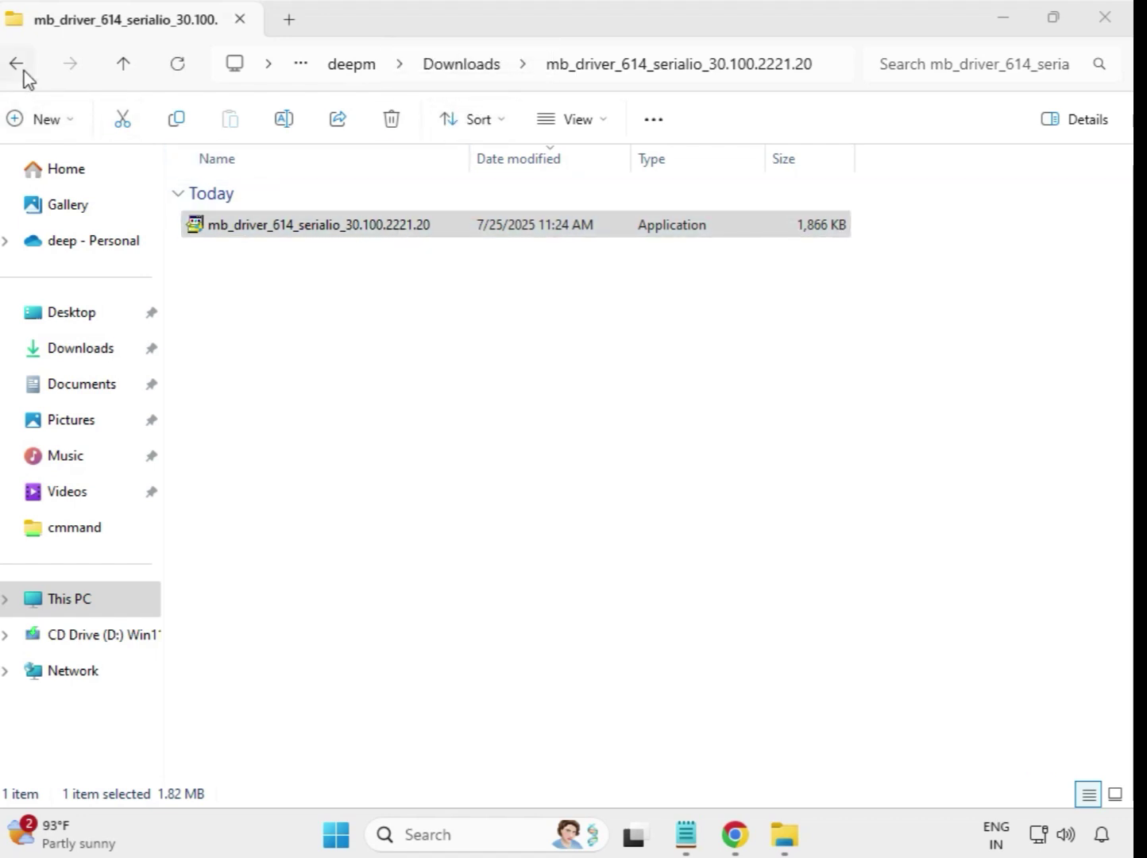
key("alt+Left")
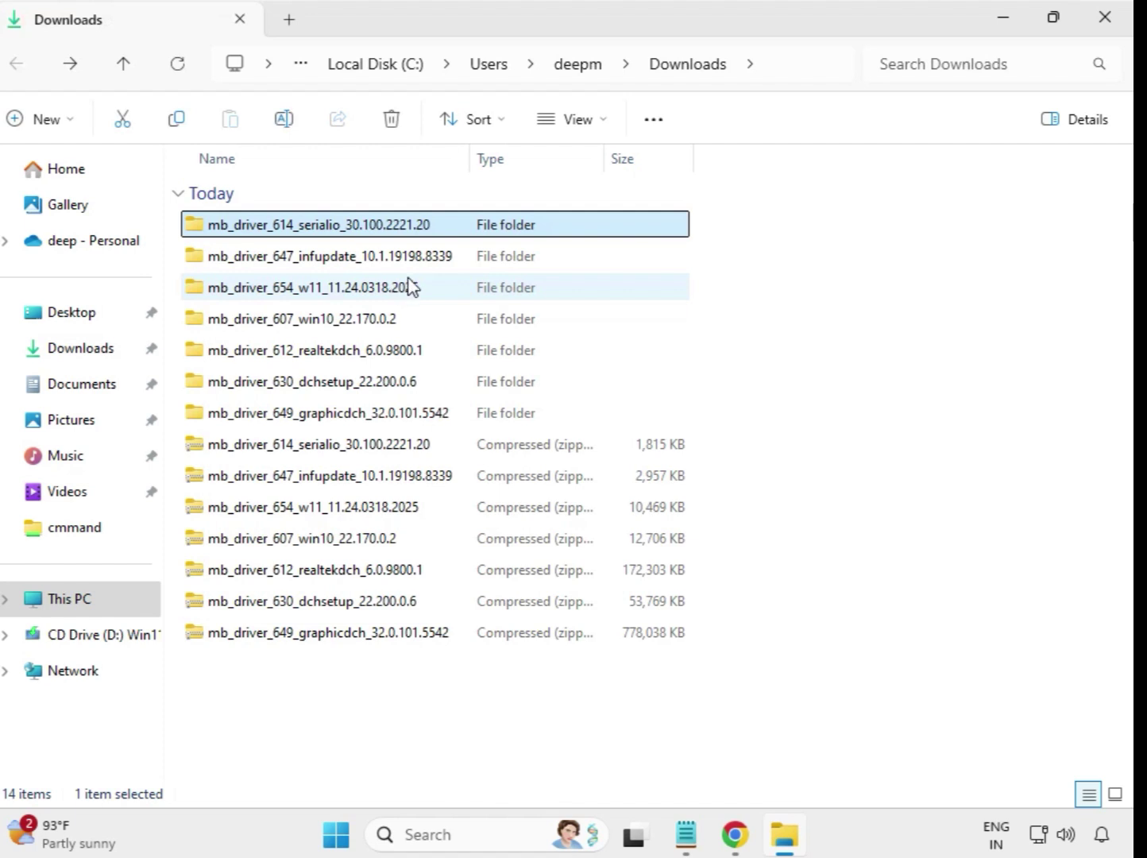
Step: Run the mb_driver_647_infupdate_10.1.19198.8339 installer from its extracted folder as administrator, allow it to make changes, and return to Downloads
double_click(380, 261)
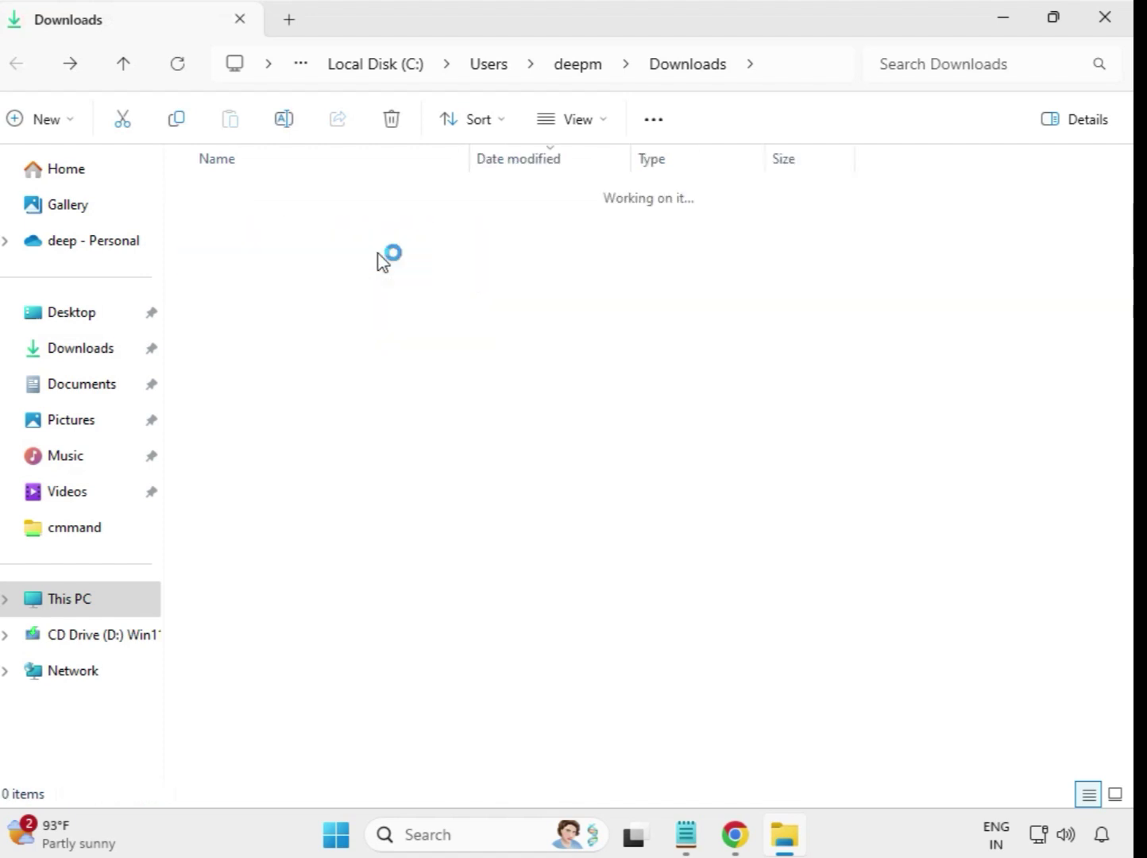
left_click(384, 230)
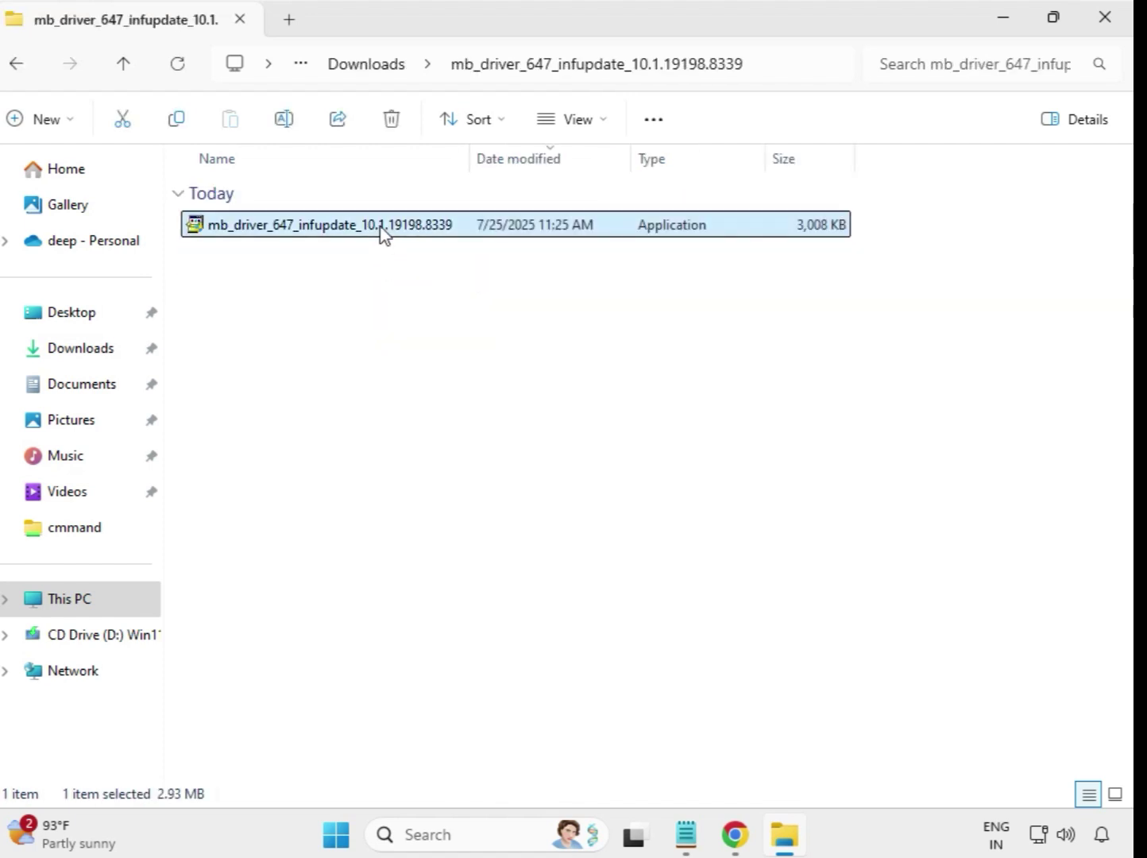
right_click(384, 232)
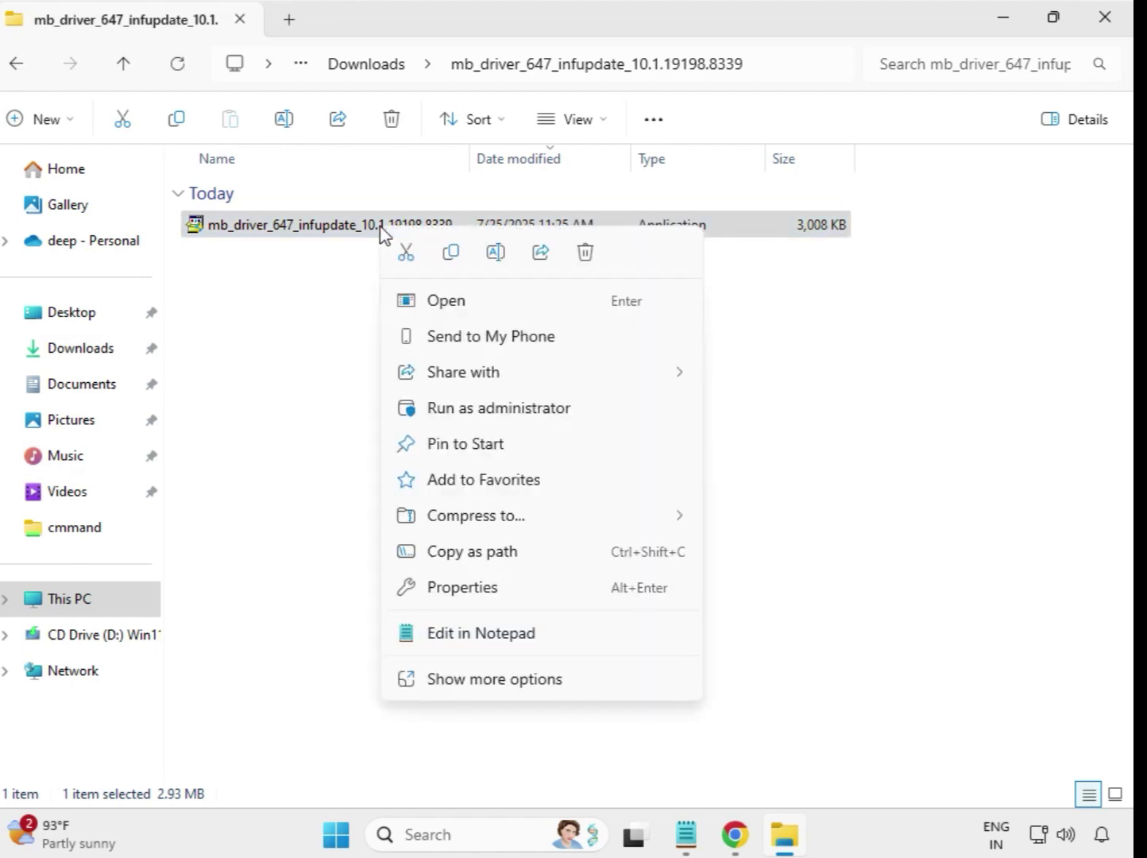
left_click(511, 415)
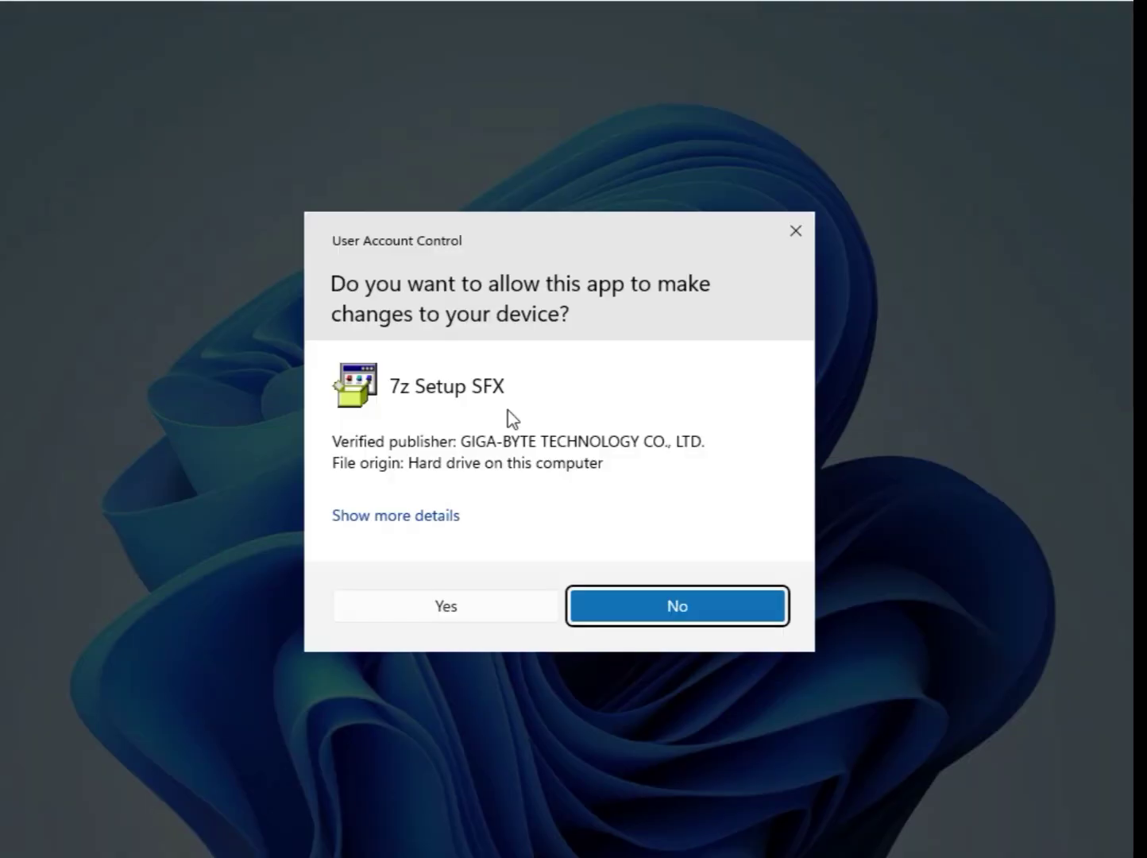
left_click(522, 619)
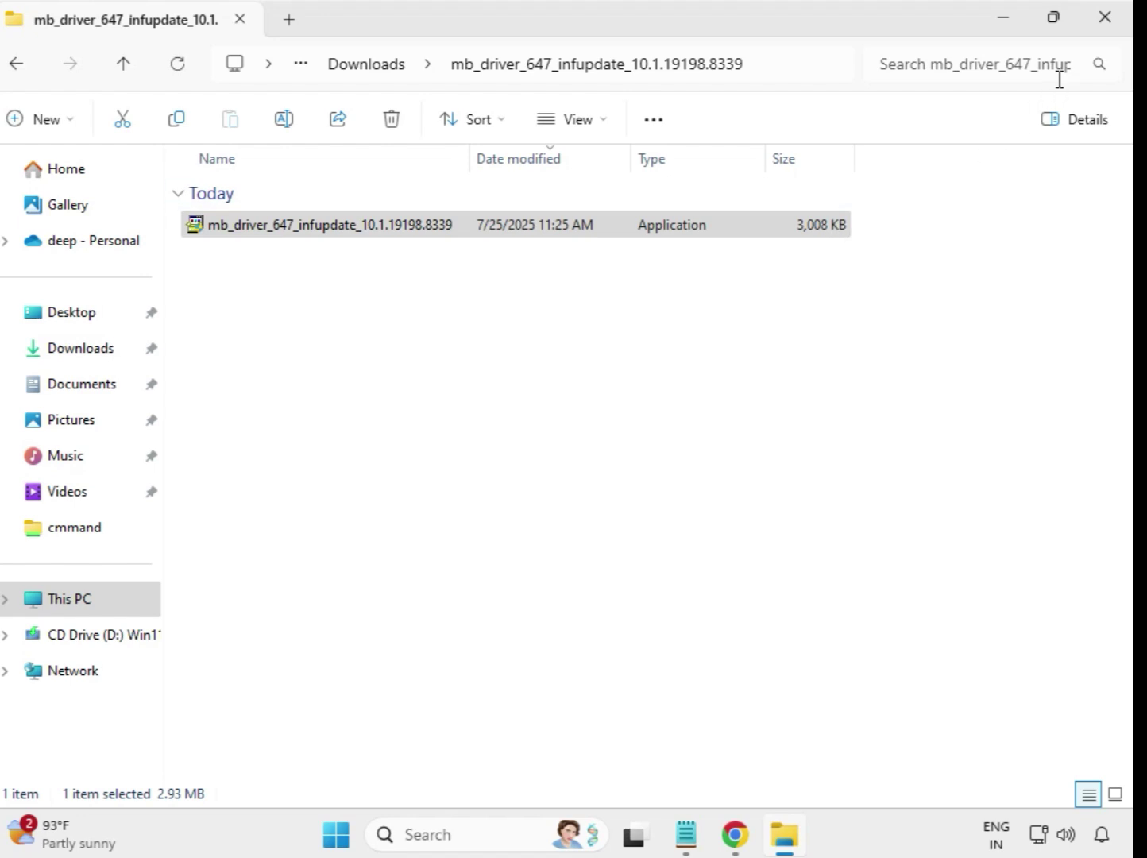
left_click(366, 64)
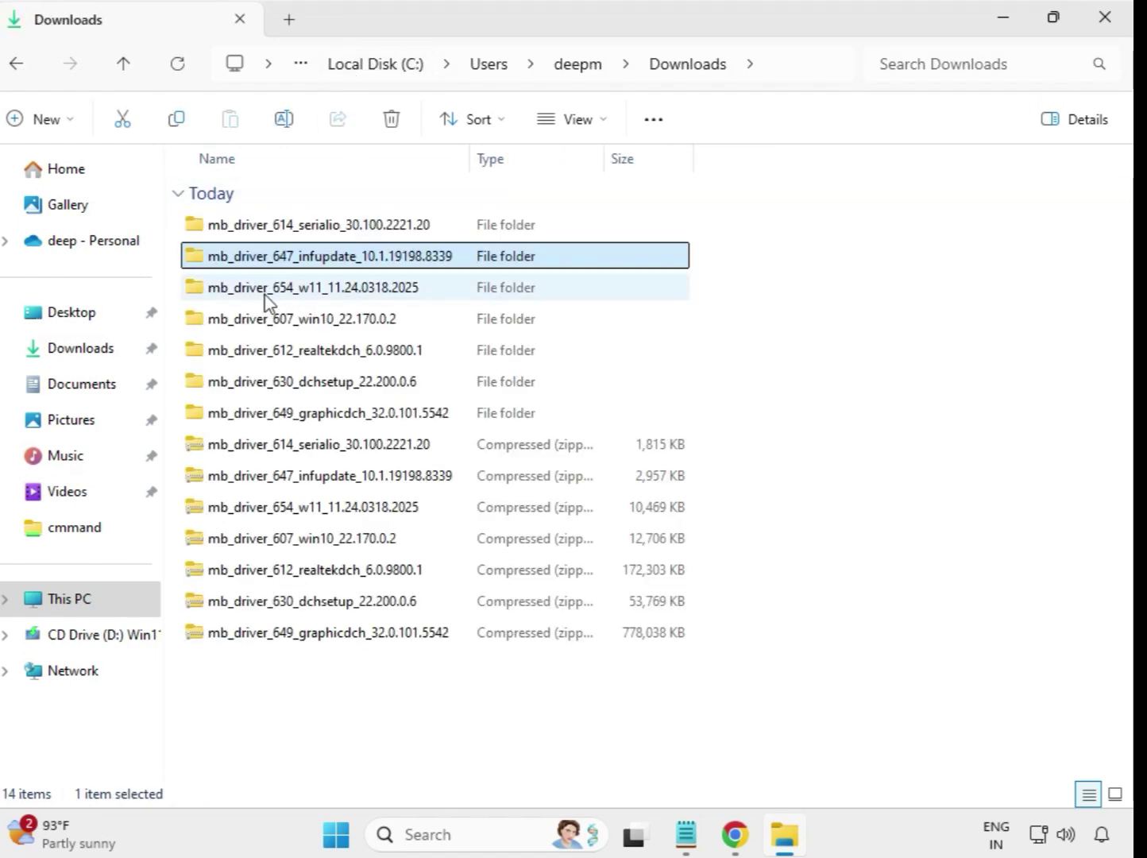
Step: Run the mb_driver_654_w11_11.24.0318.2025 installer from its extracted folder as administrator, and return to Downloads
double_click(322, 292)
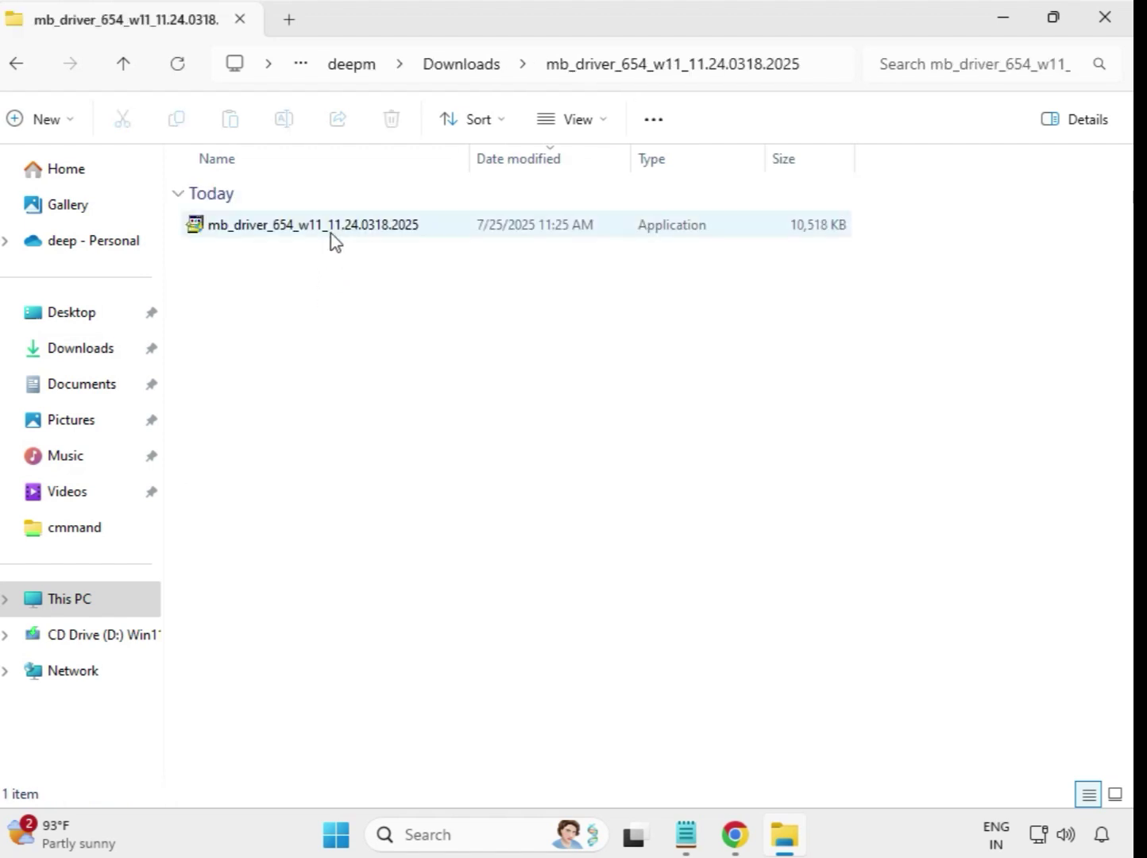
left_click(339, 236)
right_click(336, 232)
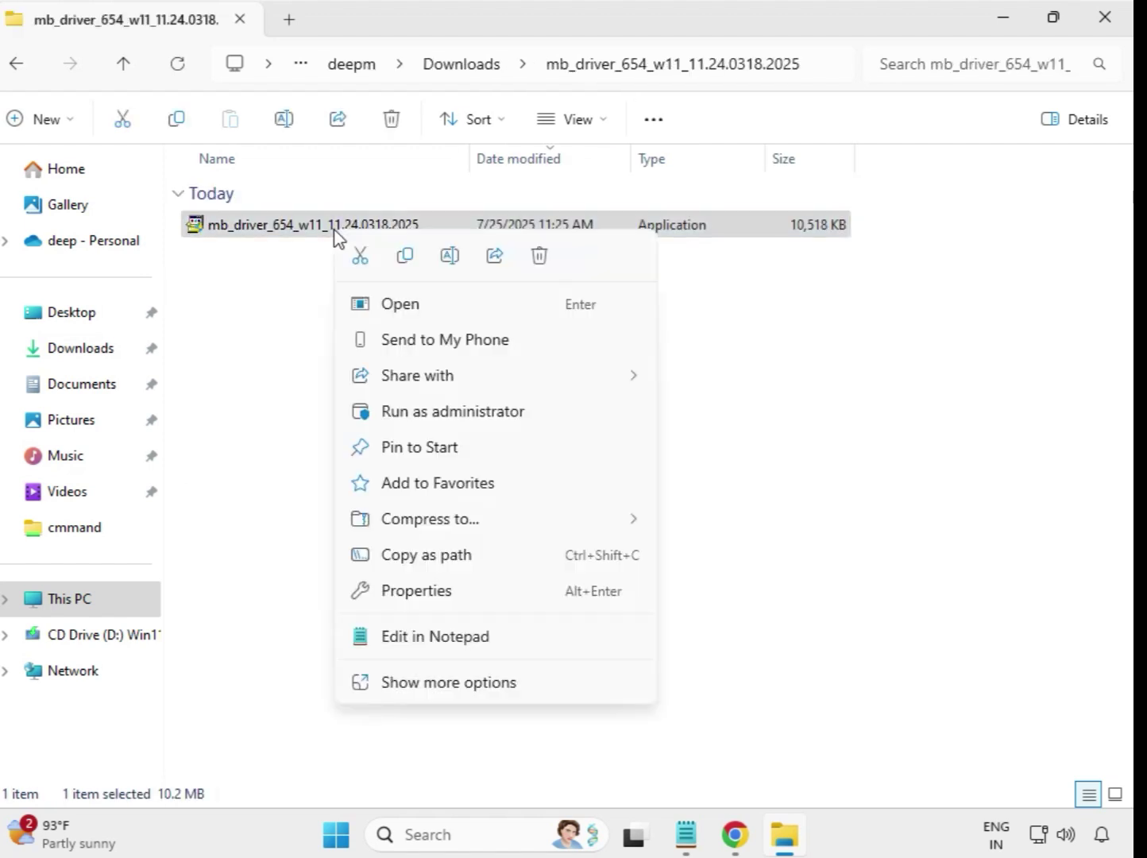
left_click(441, 410)
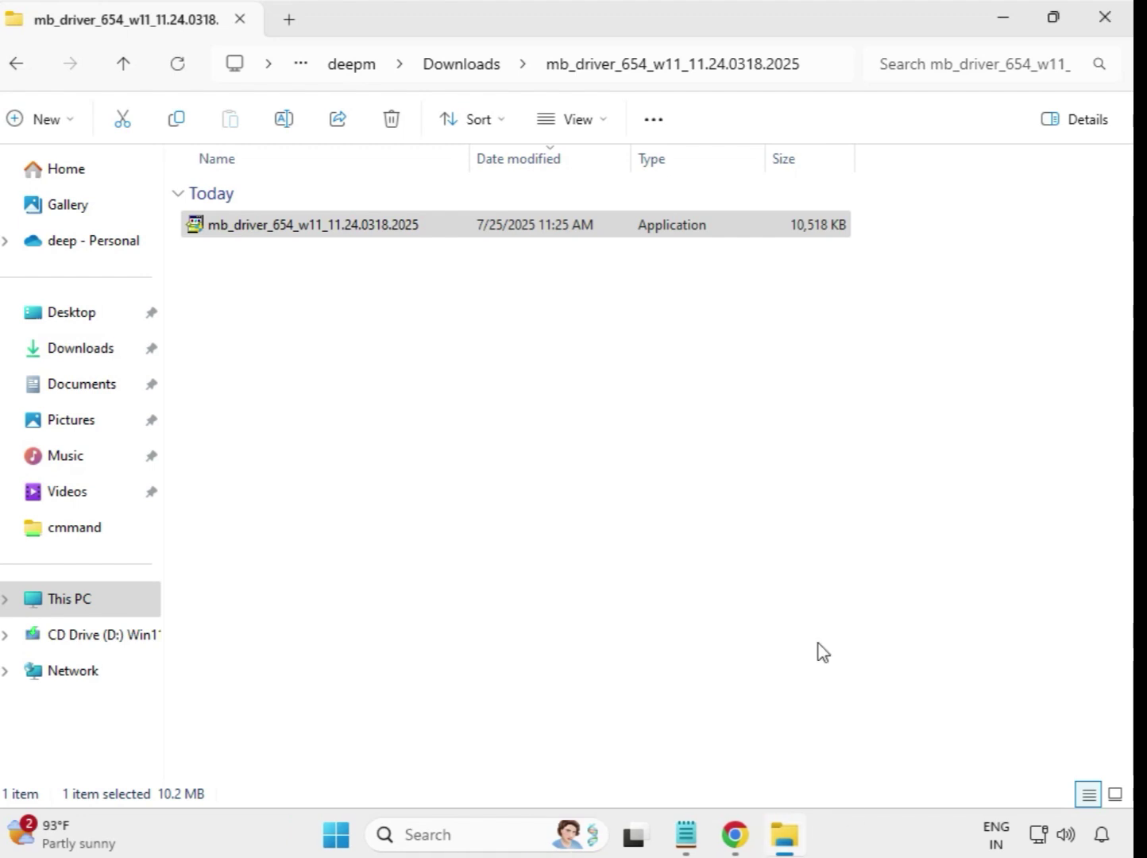
left_click(468, 65)
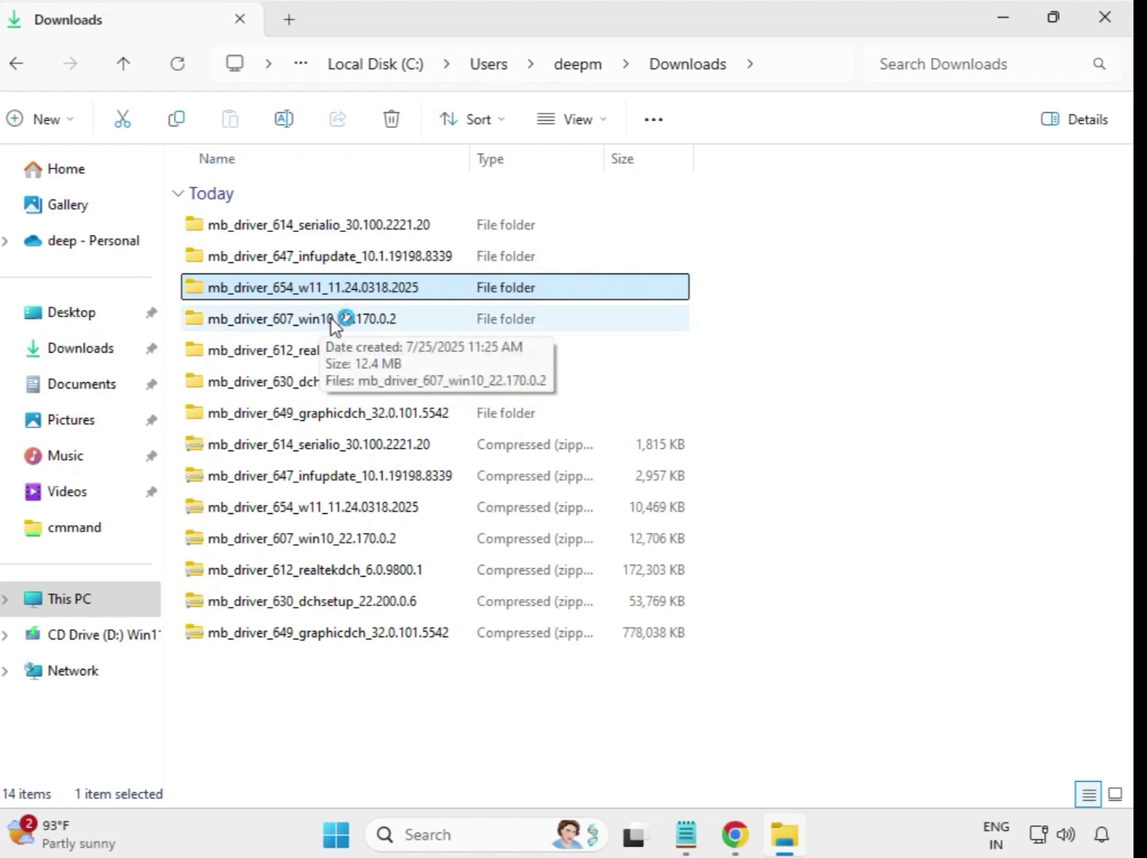
Step: Run the mb_driver_607_win10_22.170.0.2 installer from its extracted folder as administrator, allow it to make changes, and return to Downloads
double_click(333, 319)
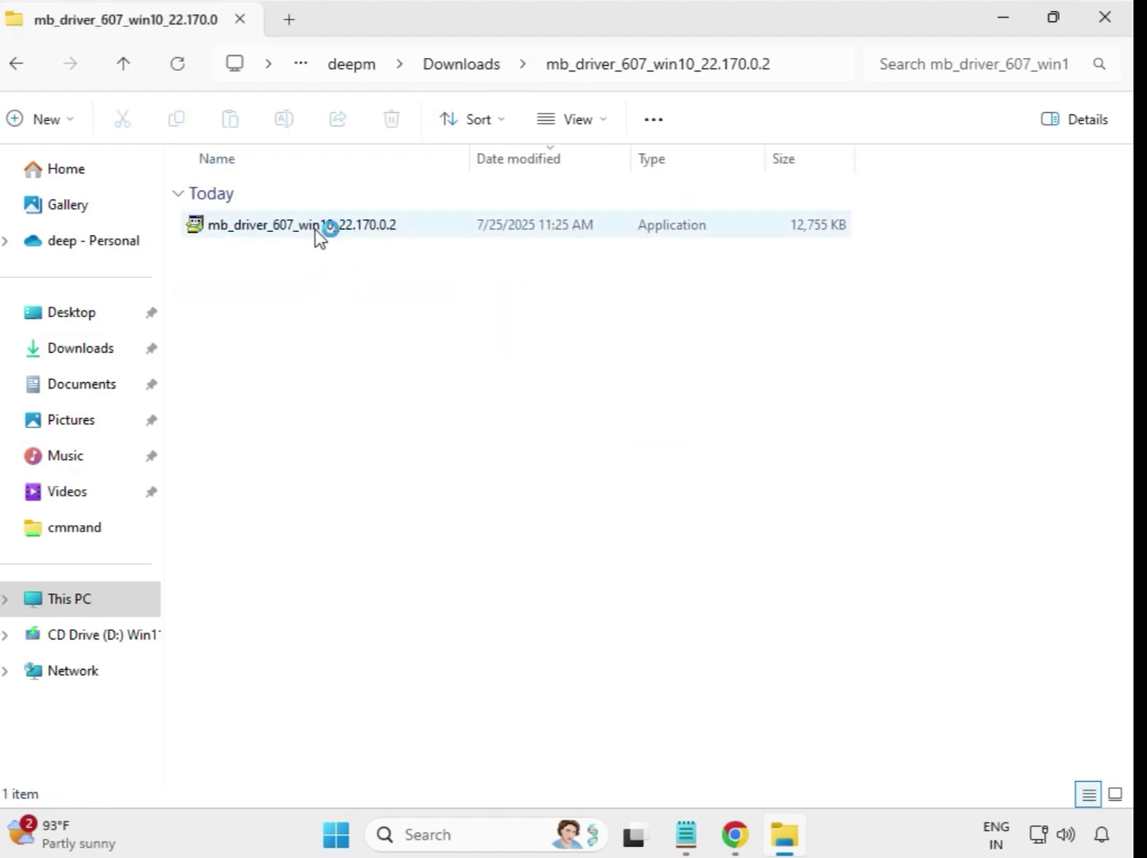
left_click(319, 236)
right_click(317, 237)
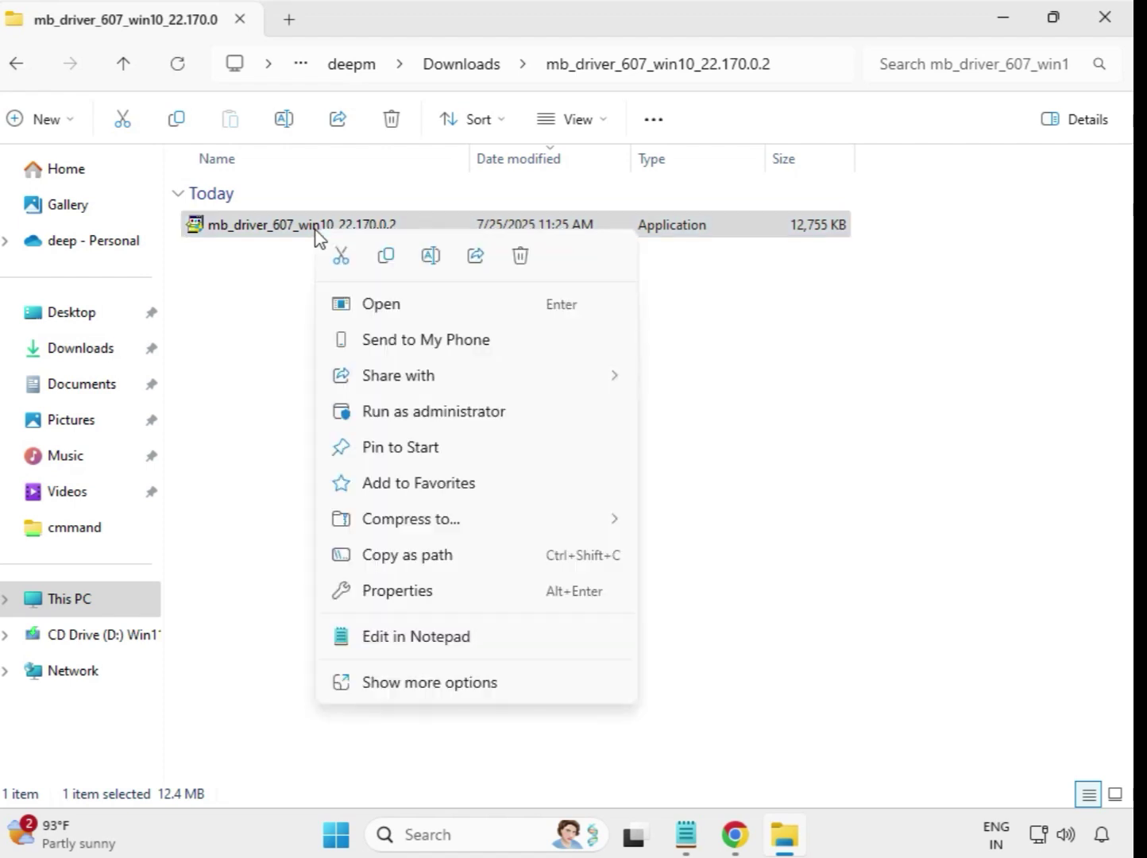
left_click(410, 410)
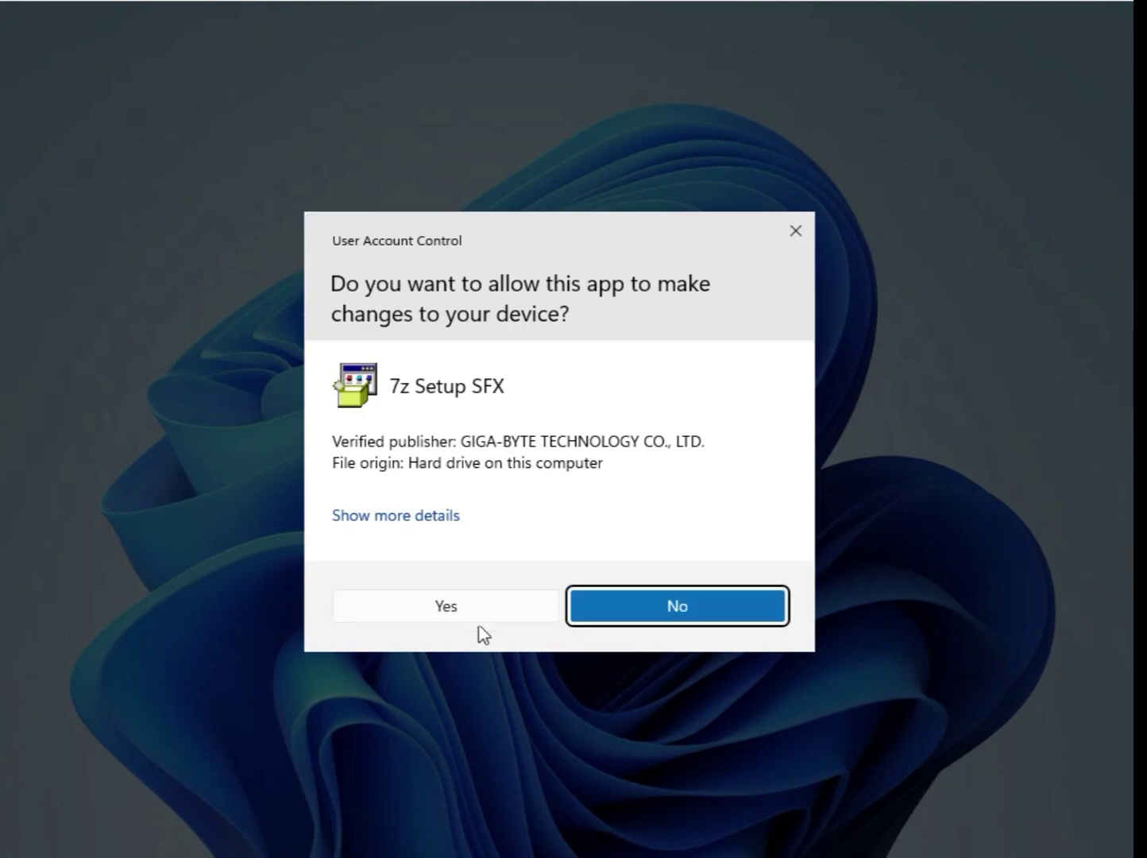
left_click(470, 604)
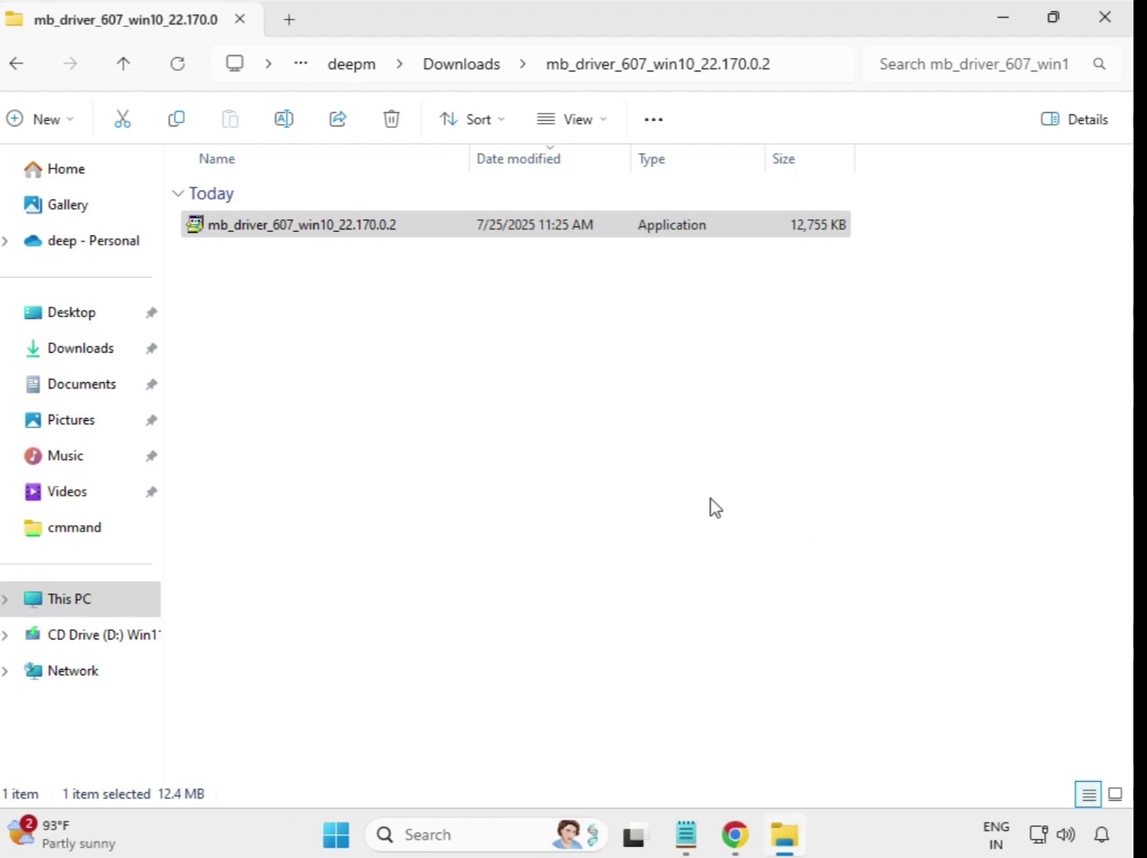
left_click(460, 67)
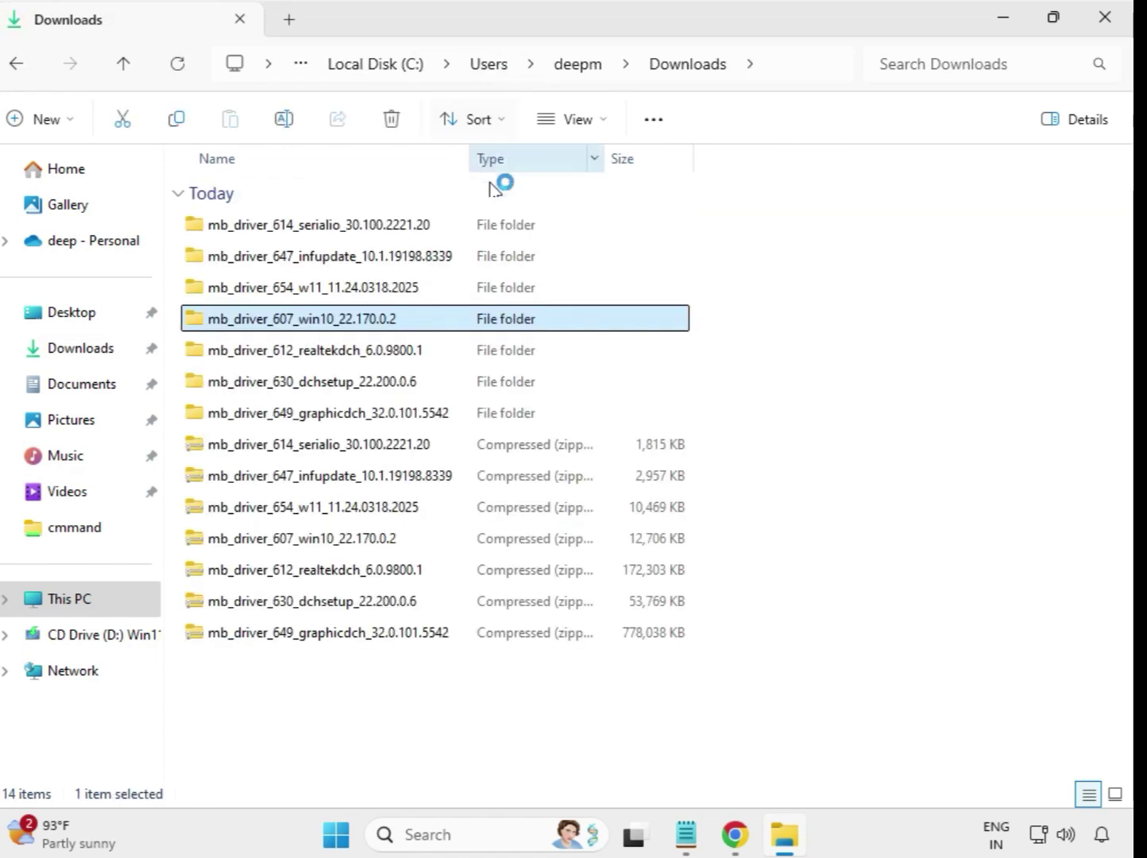
Step: Run the mb_driver_612_realtekdch_6.0.9800.1 installer from its extracted folder as administrator, allow it to make changes, and return to Downloads
left_click(399, 352)
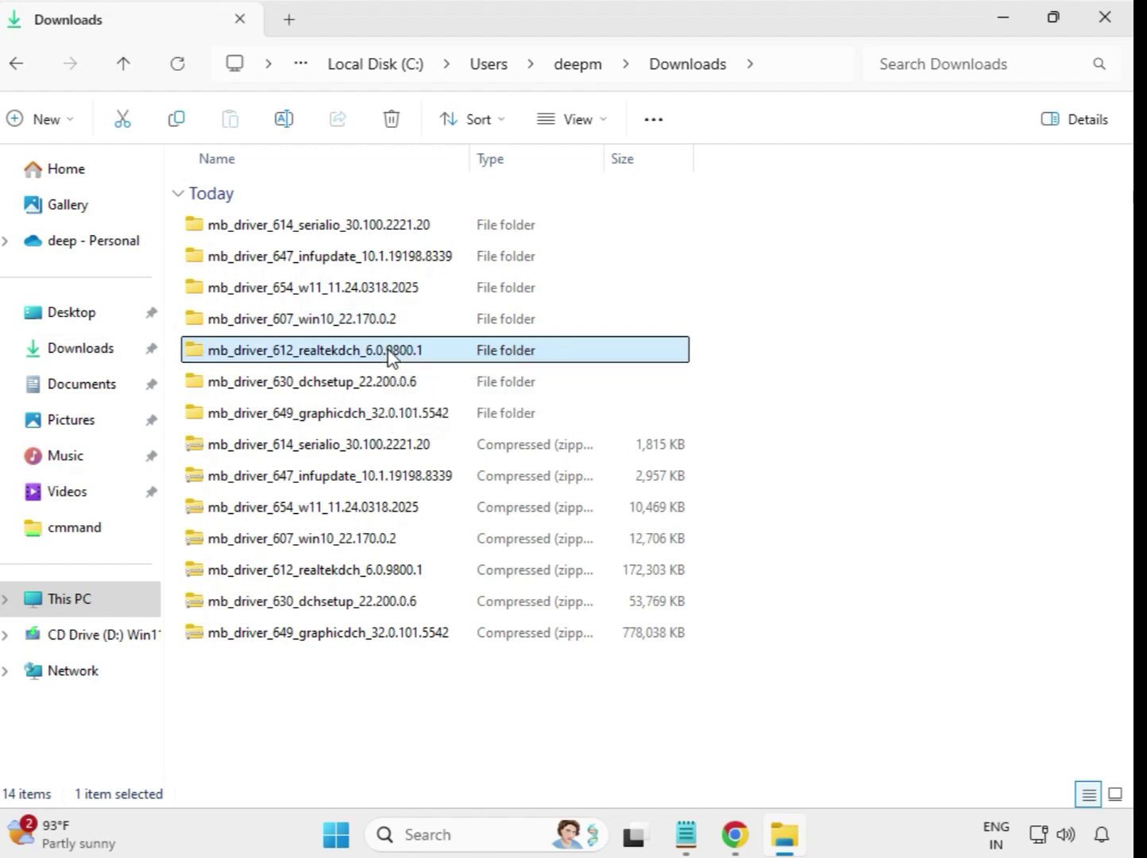
double_click(458, 354)
left_click(354, 233)
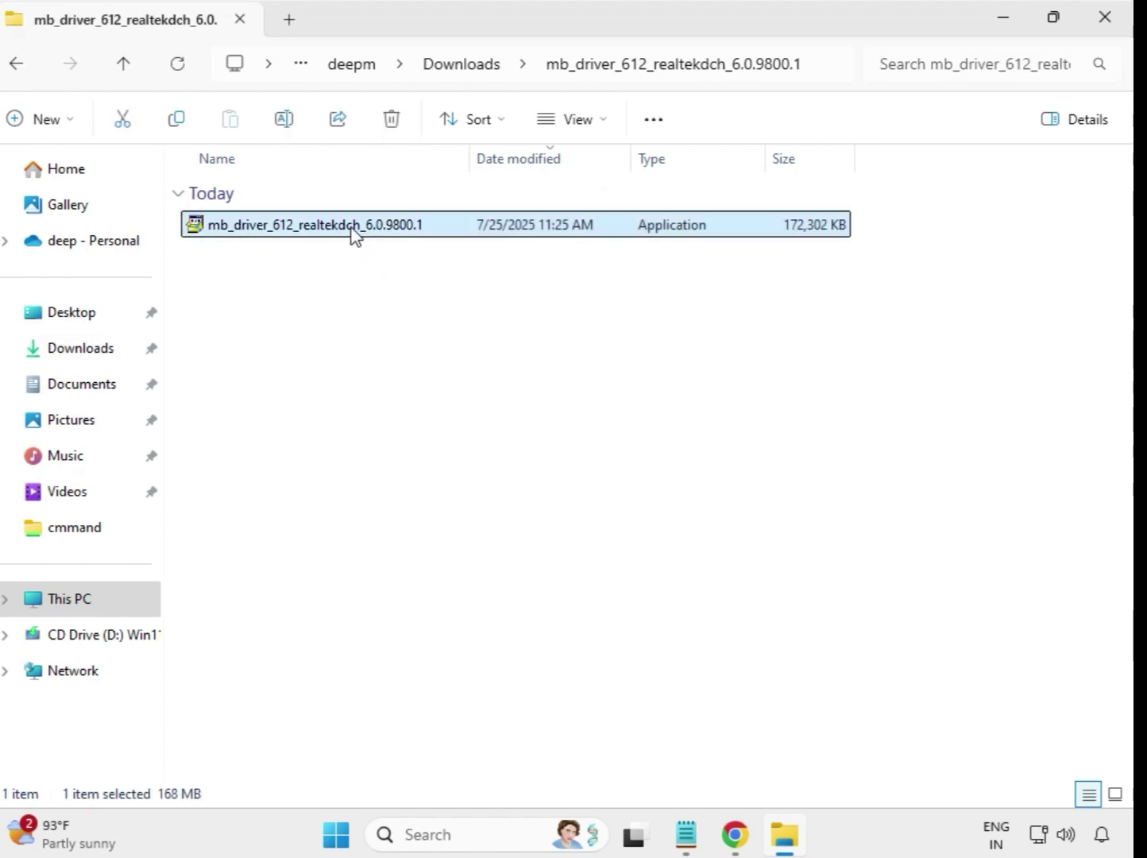
right_click(358, 234)
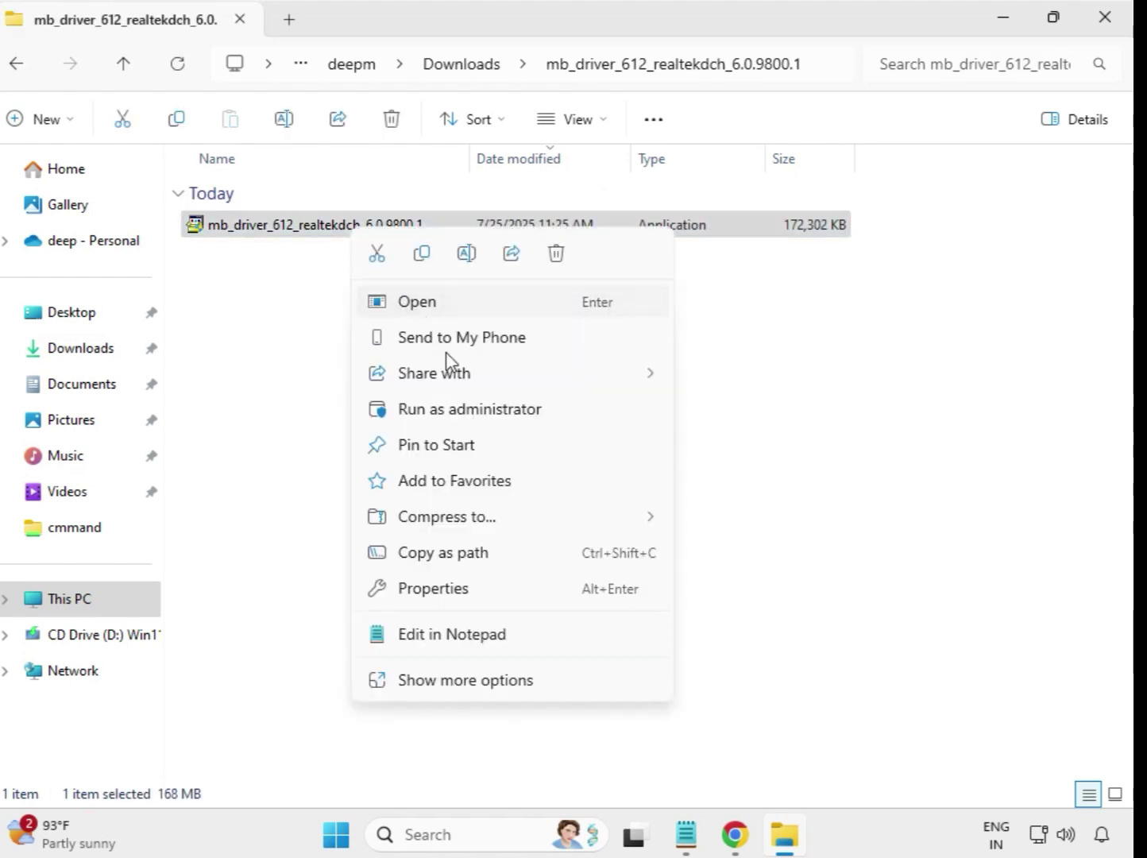
left_click(497, 421)
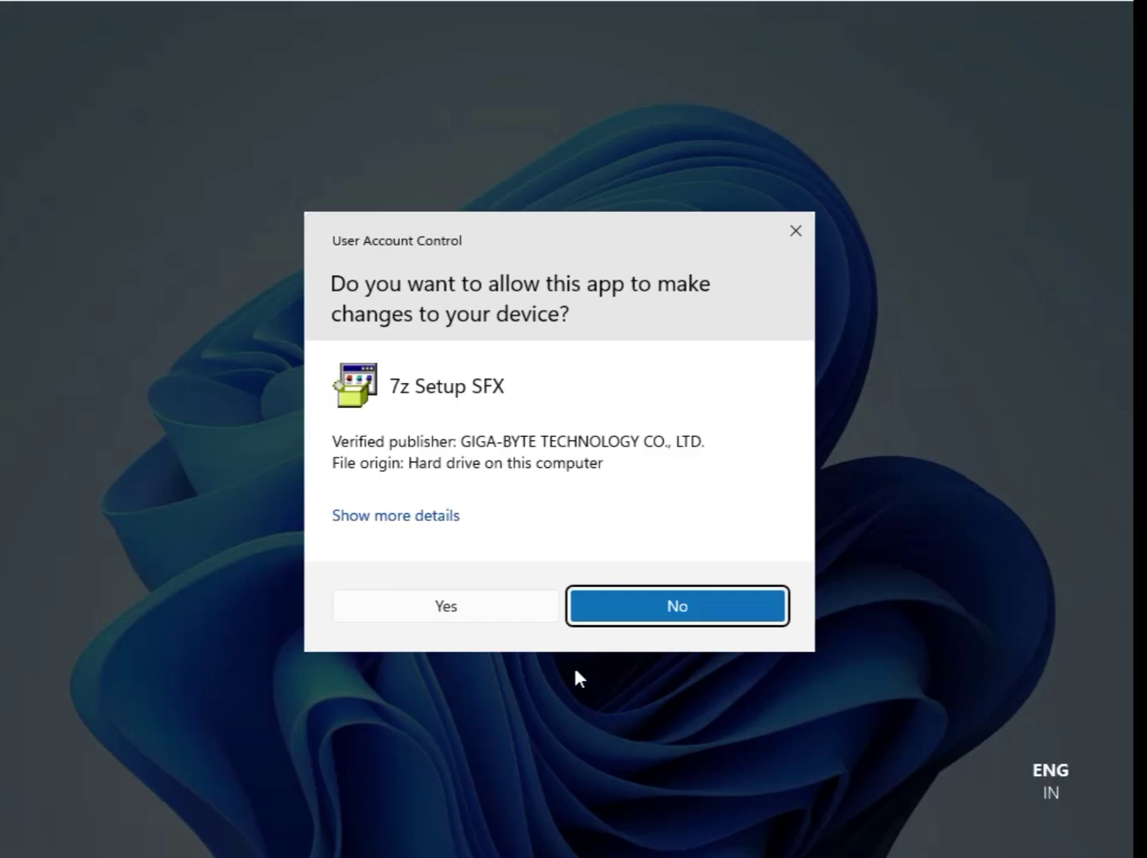
left_click(465, 604)
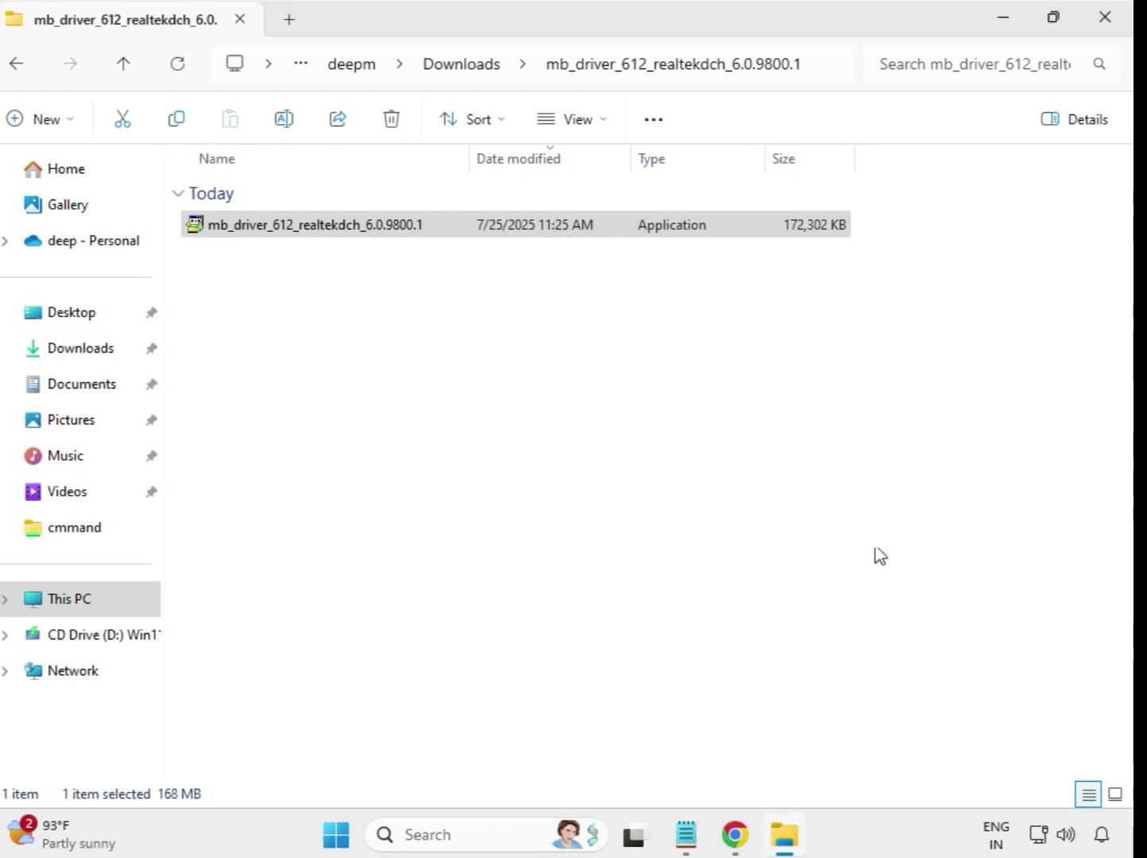
left_click(467, 77)
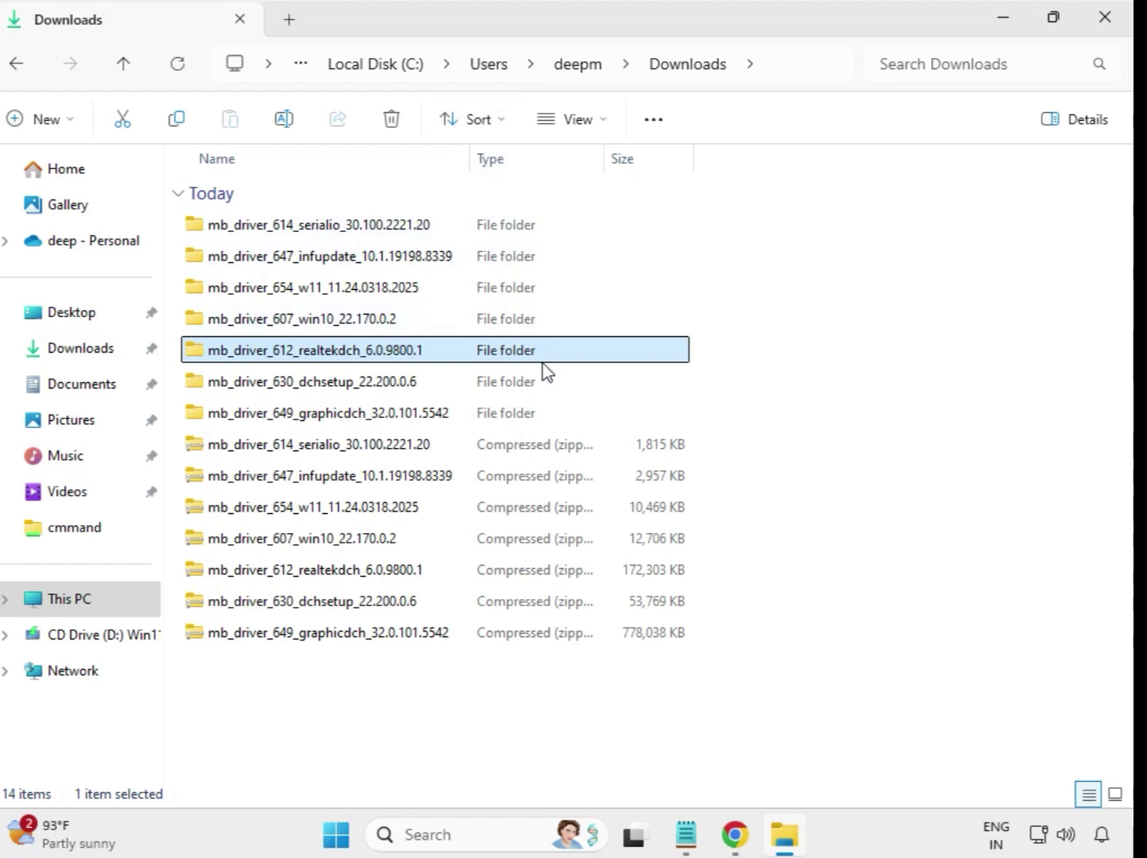
Step: Run the mb_driver_630_dchsetup_22.200.0.6 installer from its extracted folder as administrator, allow it to make changes, and return to Downloads
left_click(377, 390)
left_click(382, 415)
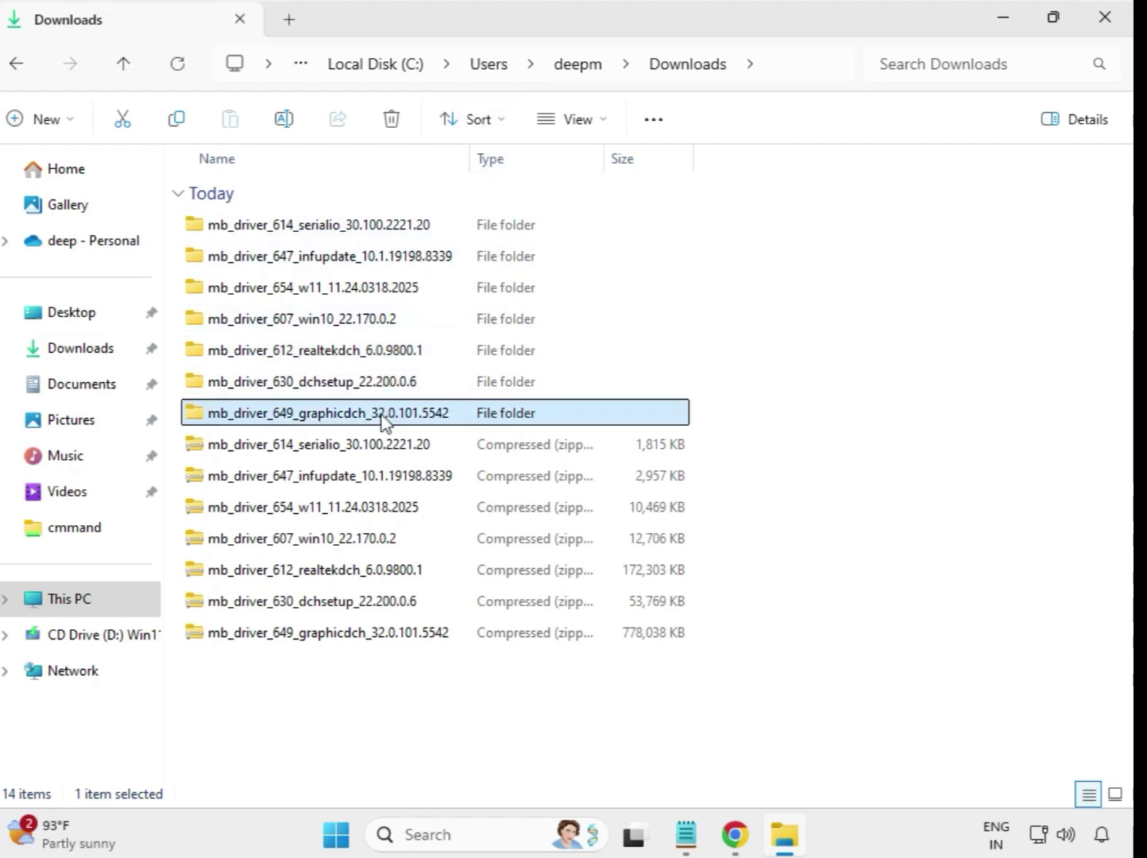
left_click(371, 388)
double_click(372, 388)
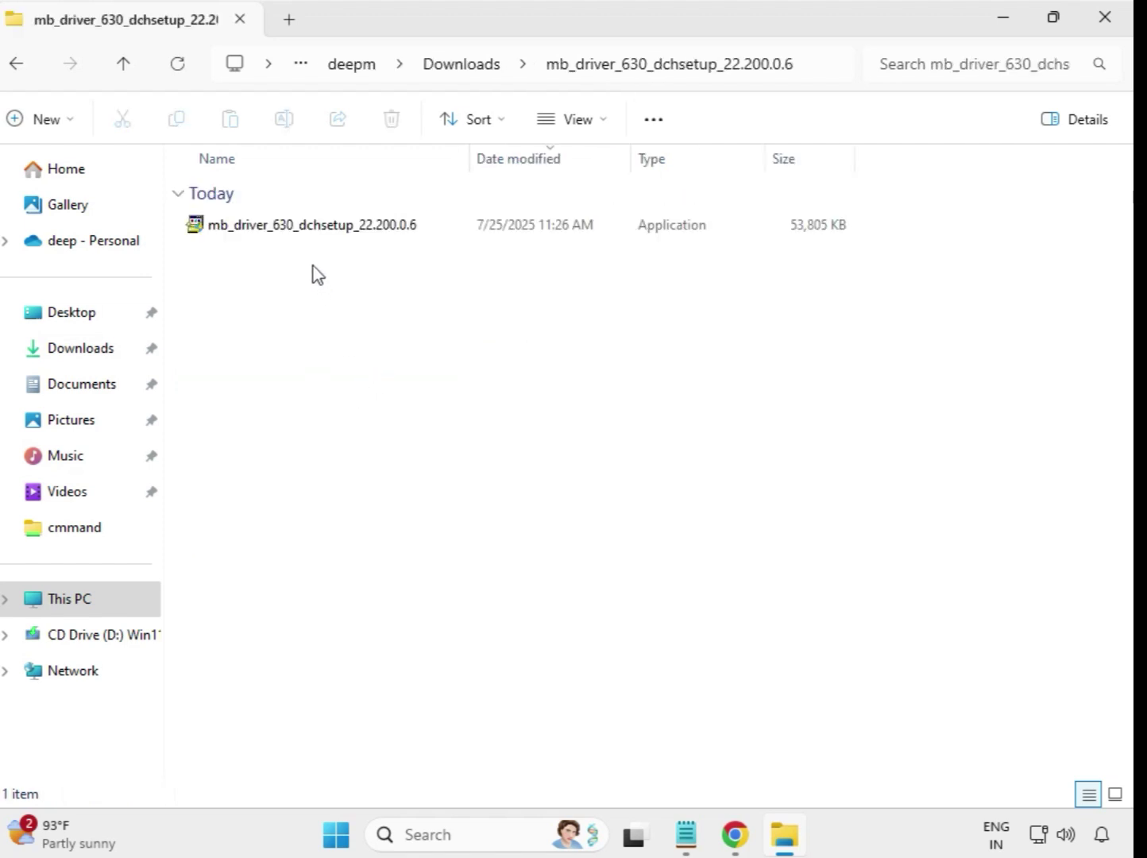
left_click(309, 236)
right_click(309, 236)
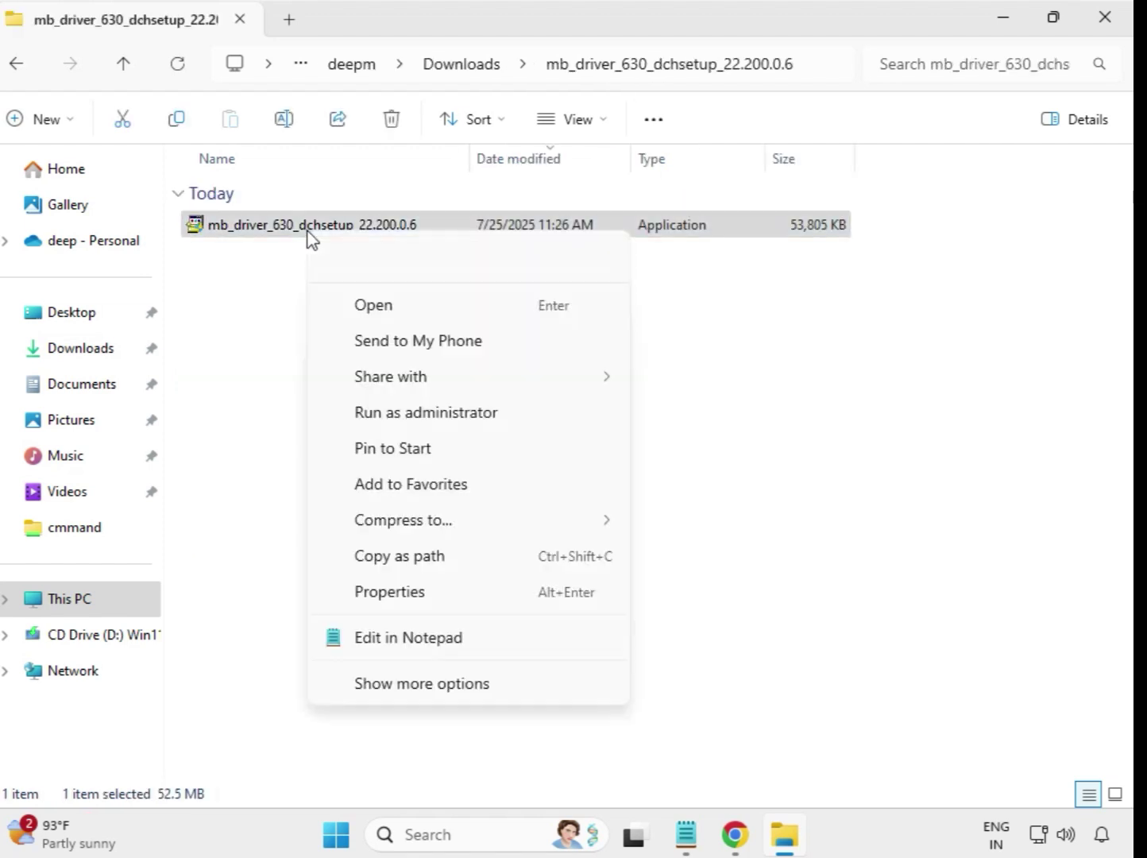
left_click(437, 414)
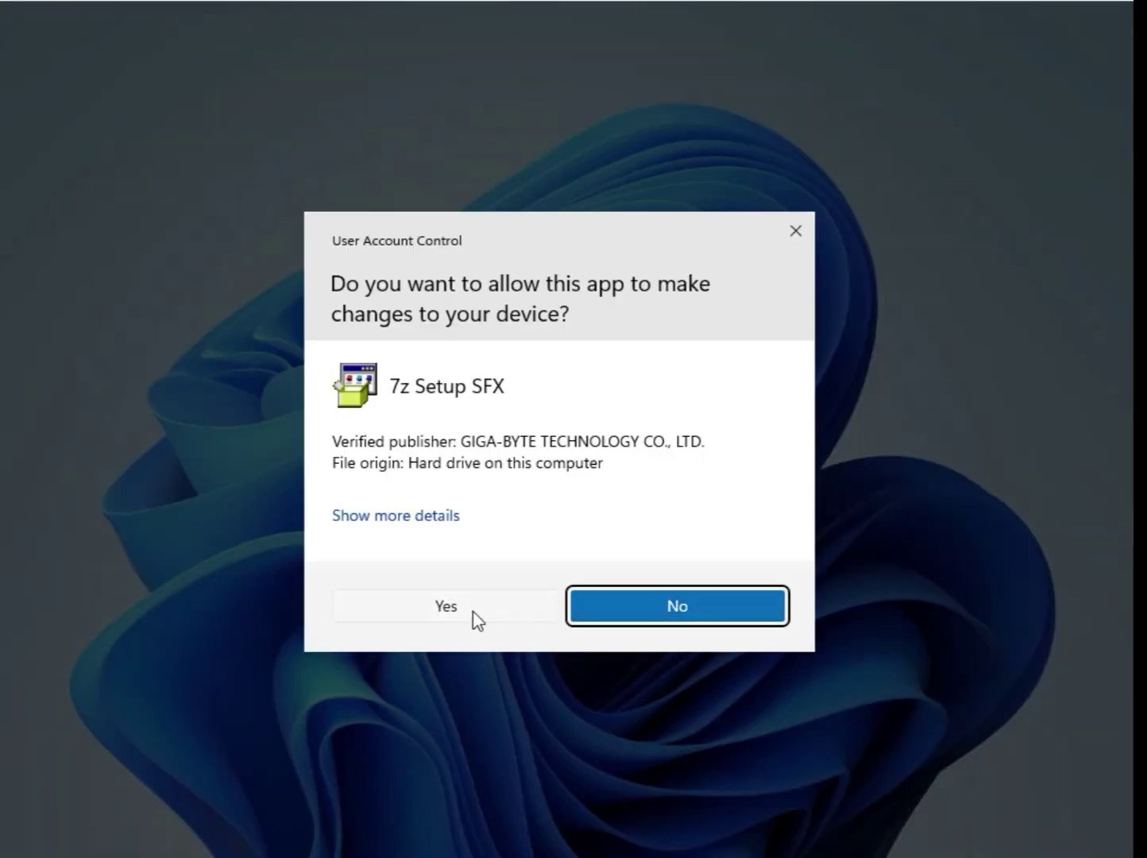
left_click(474, 619)
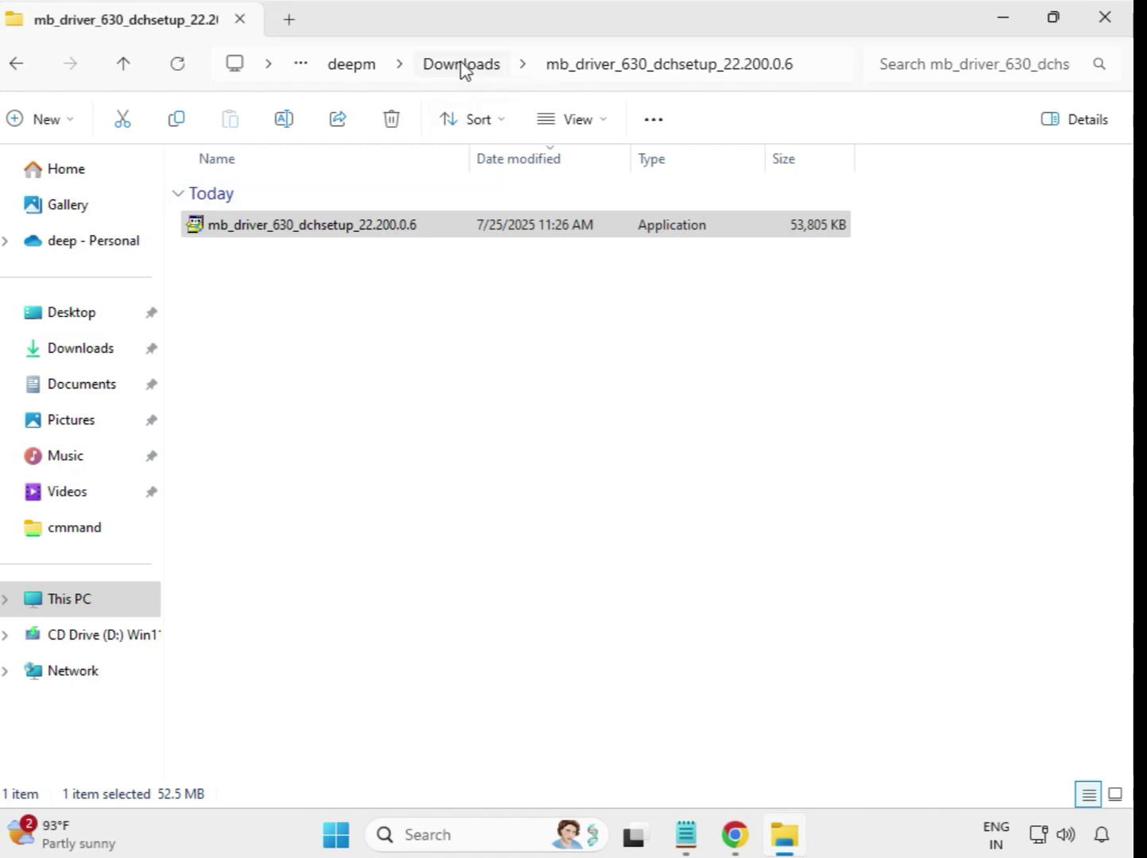
left_click(463, 65)
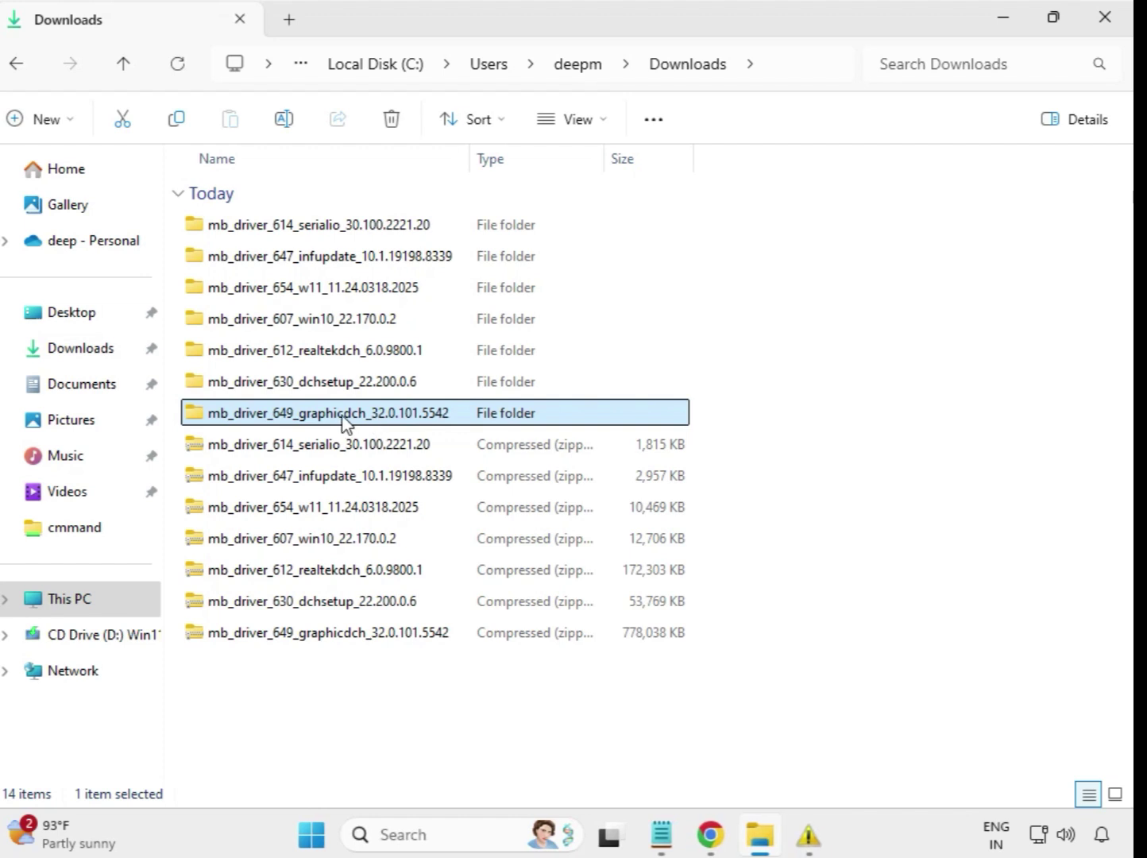
Step: Run the mb_driver_649_graphicdch_32.0.101.5542 installer from its extracted folder as administrator and allow it to make changes
double_click(375, 421)
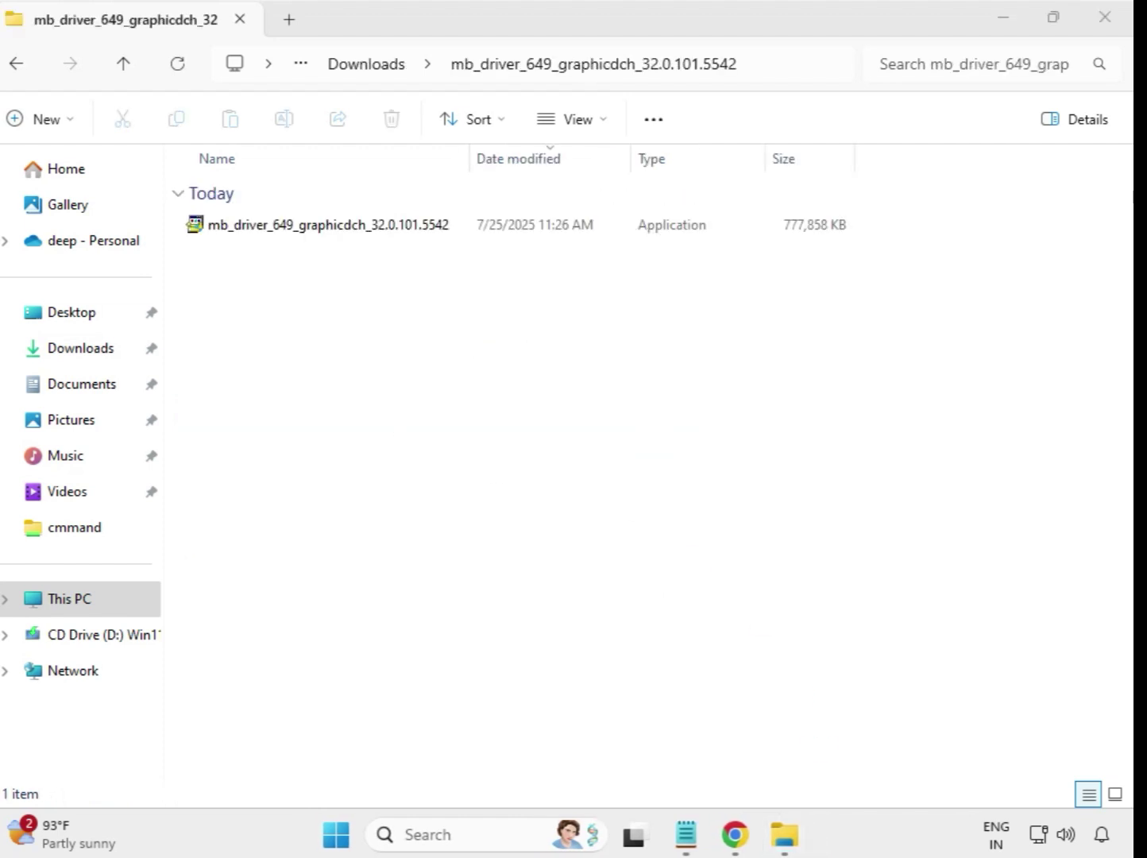
left_click(373, 226)
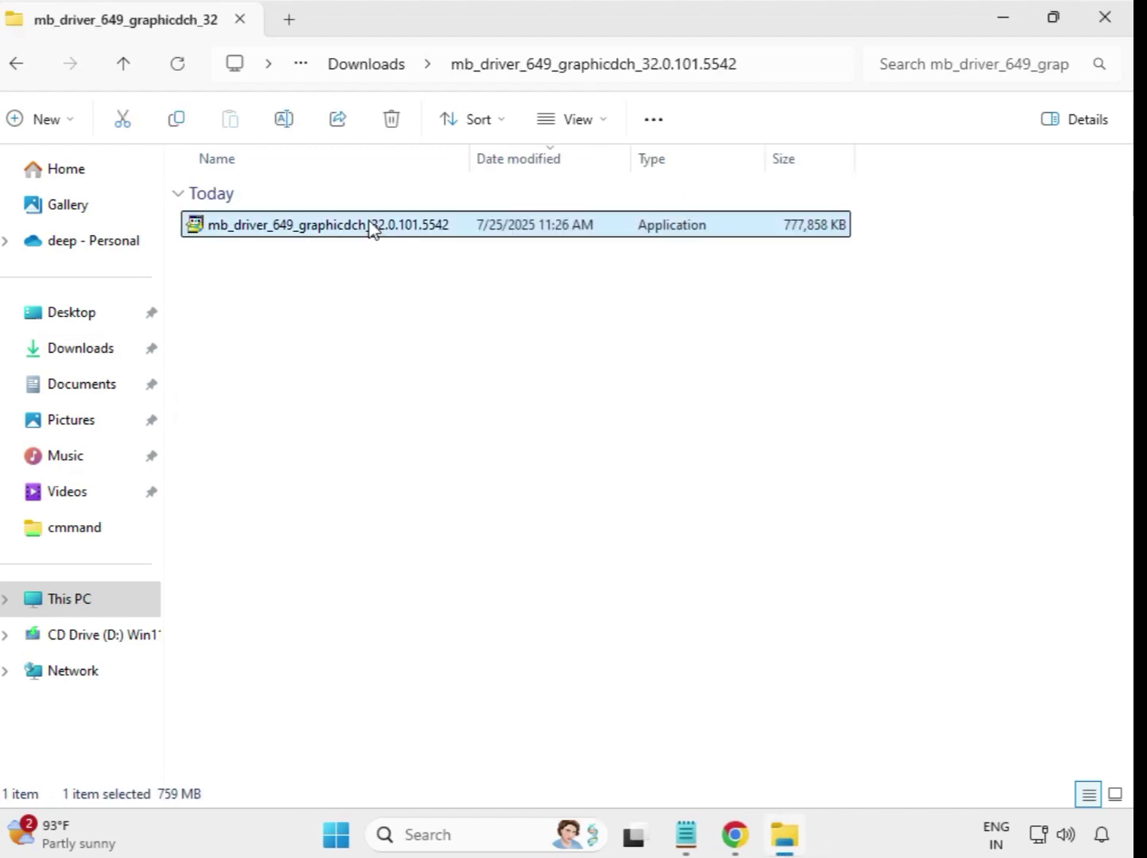
right_click(373, 227)
left_click(484, 410)
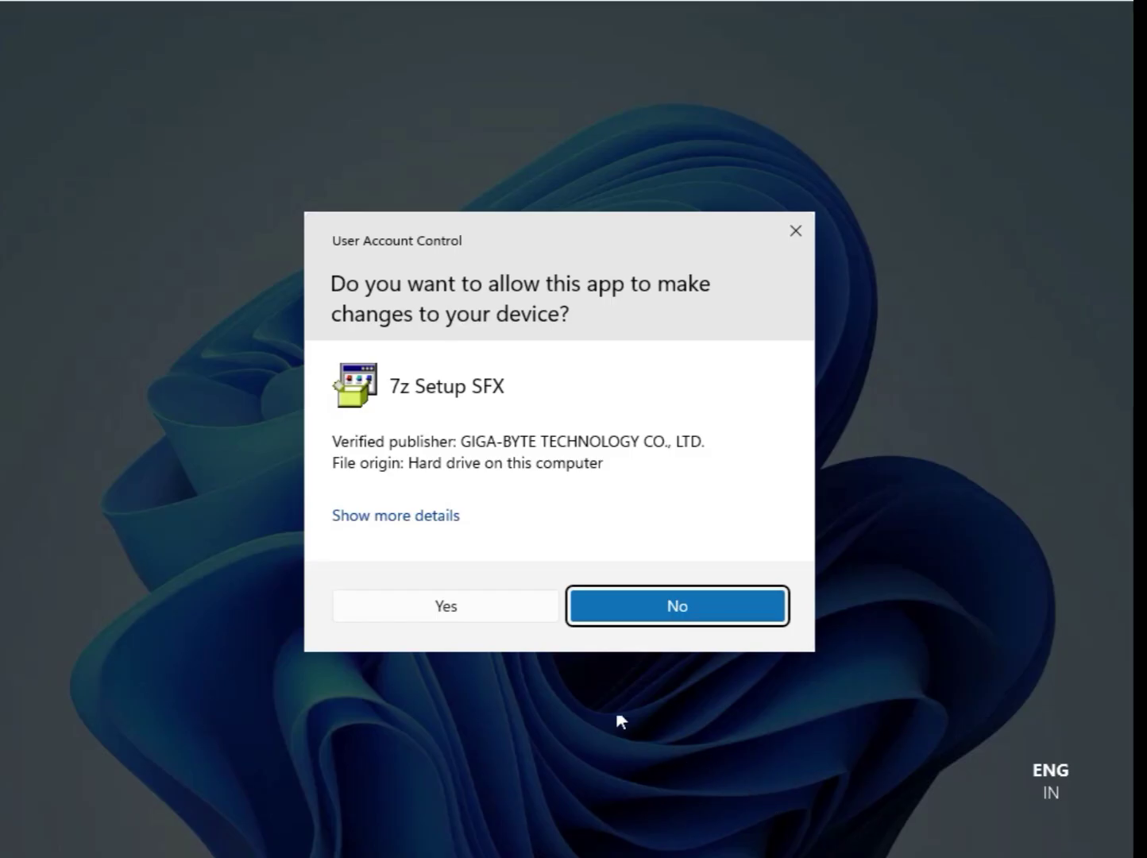
left_click(456, 609)
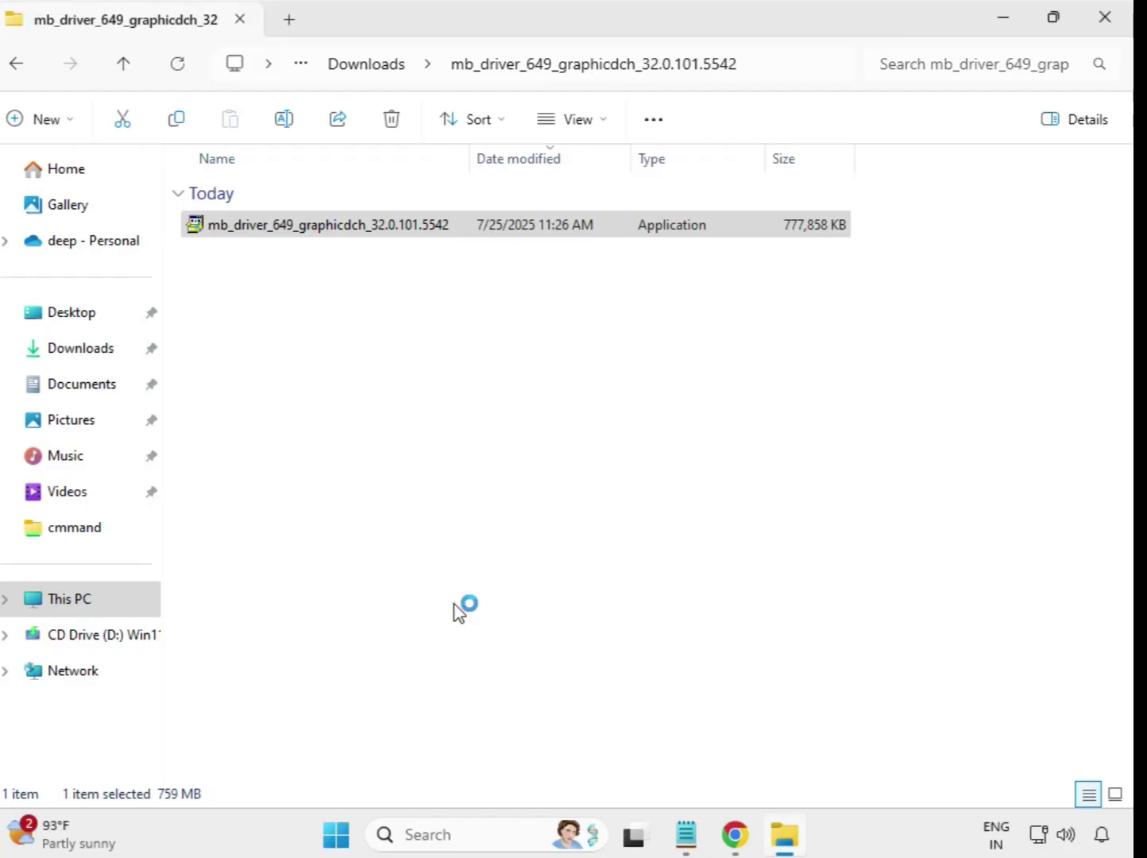